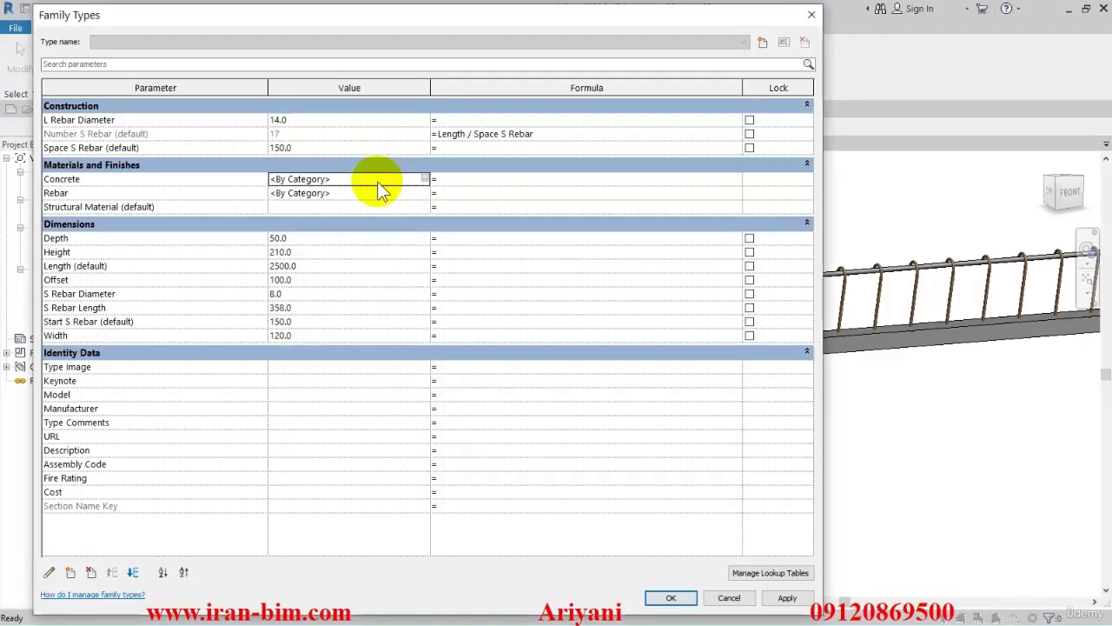
Step: Search for "c 25" to set the Concrete parameter's material, add Concrete, C20/25 to the document and use its render appearance for shading
click(425, 179)
click(297, 78)
text(c)
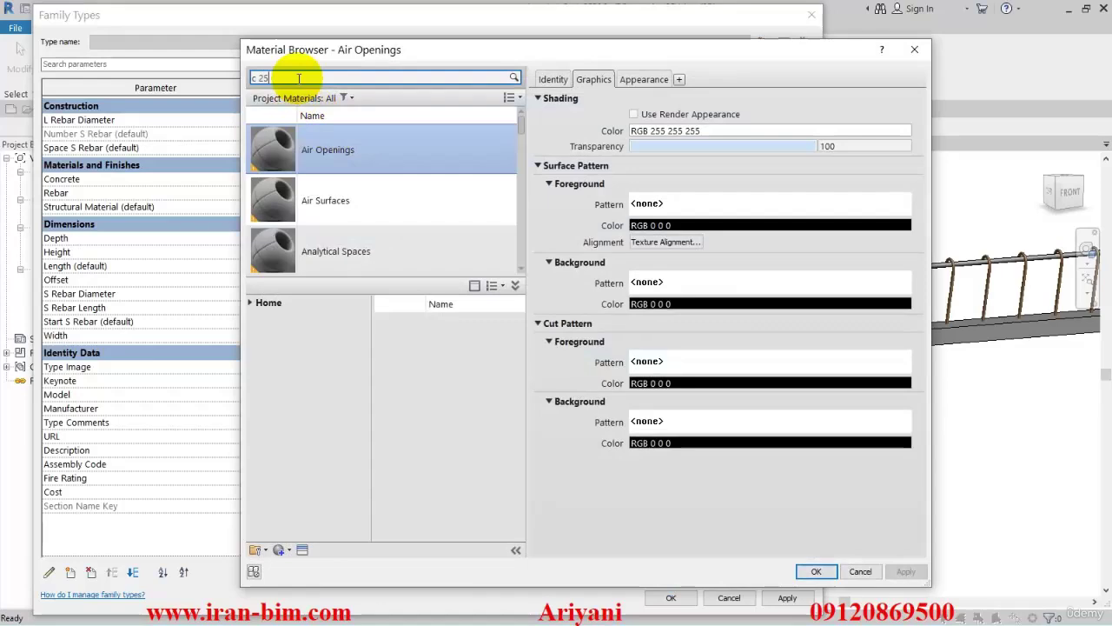
text( 25)
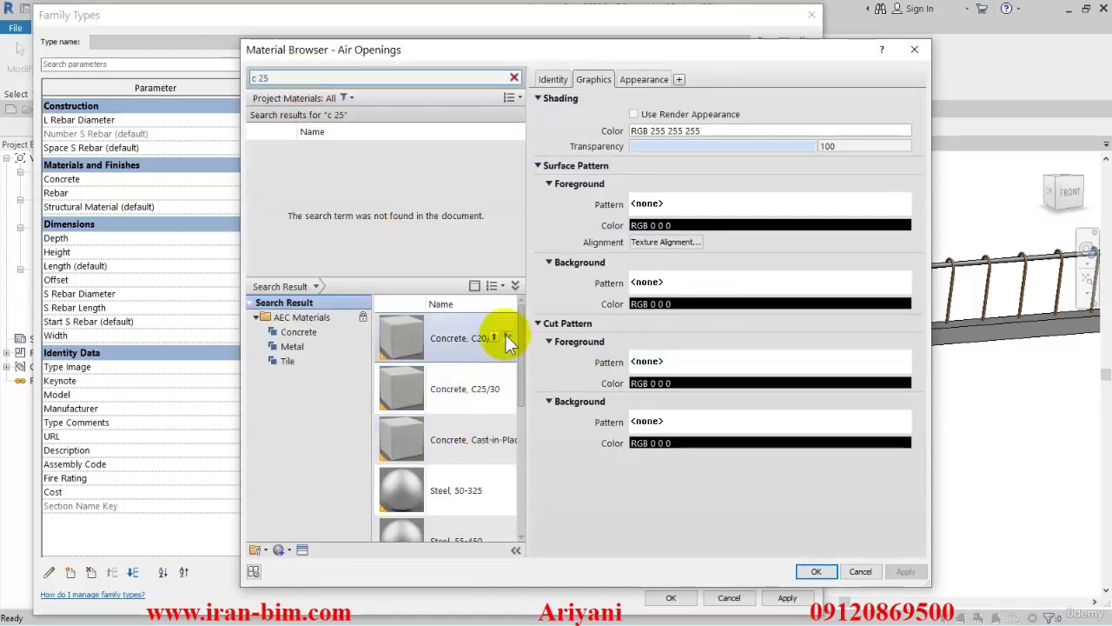
click(494, 338)
click(646, 116)
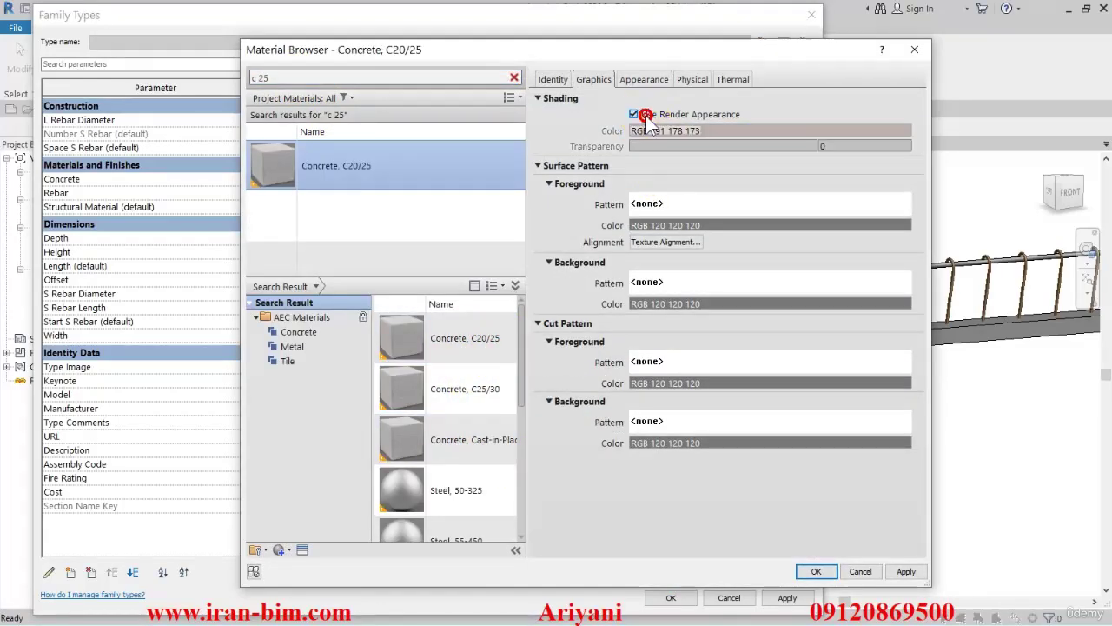
Step: Set the concrete material's surface foreground pattern to Concrete and apply the material to the Concrete parameter
click(737, 207)
click(549, 198)
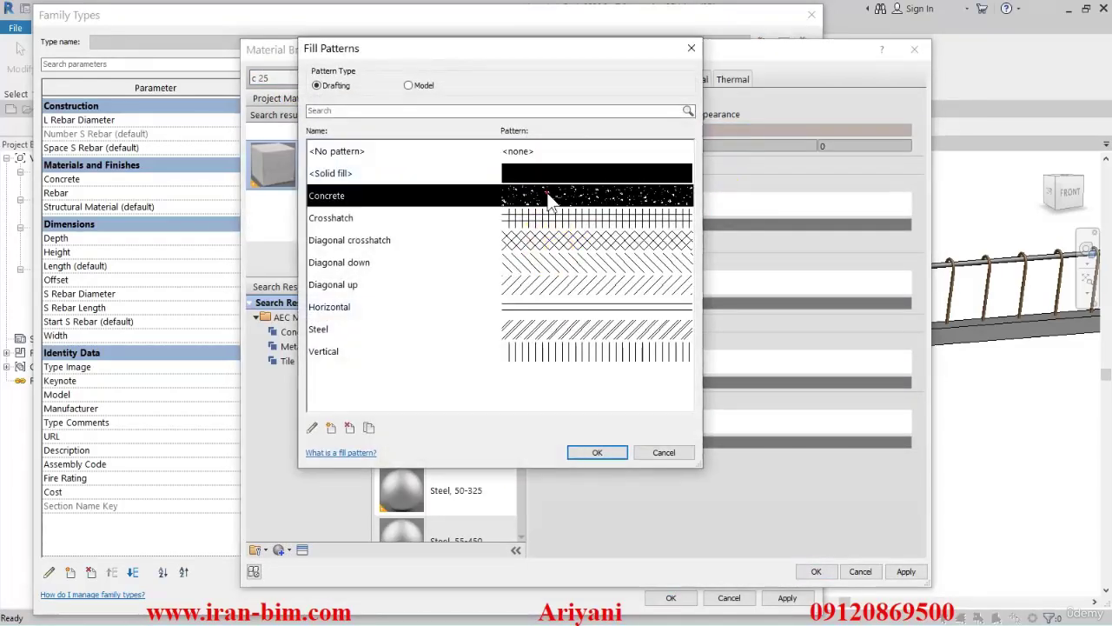
click(596, 452)
click(816, 571)
click(788, 597)
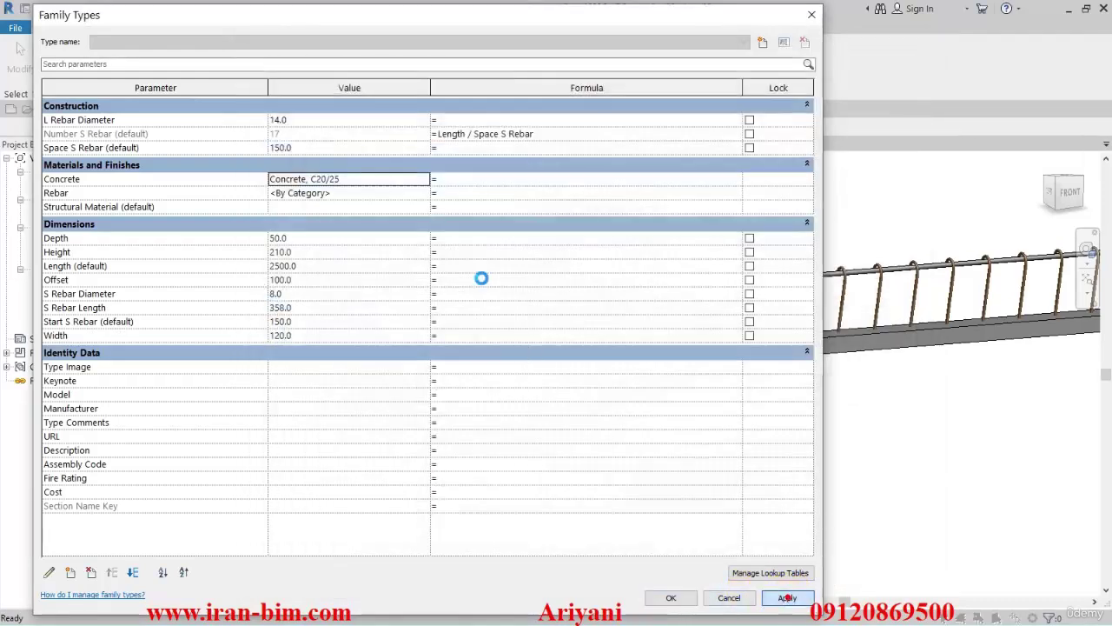
Step: Search for "meta" to set the Rebar parameter's material, add Iron, Wrought to the document and use its render appearance for shading
click(422, 193)
click(422, 193)
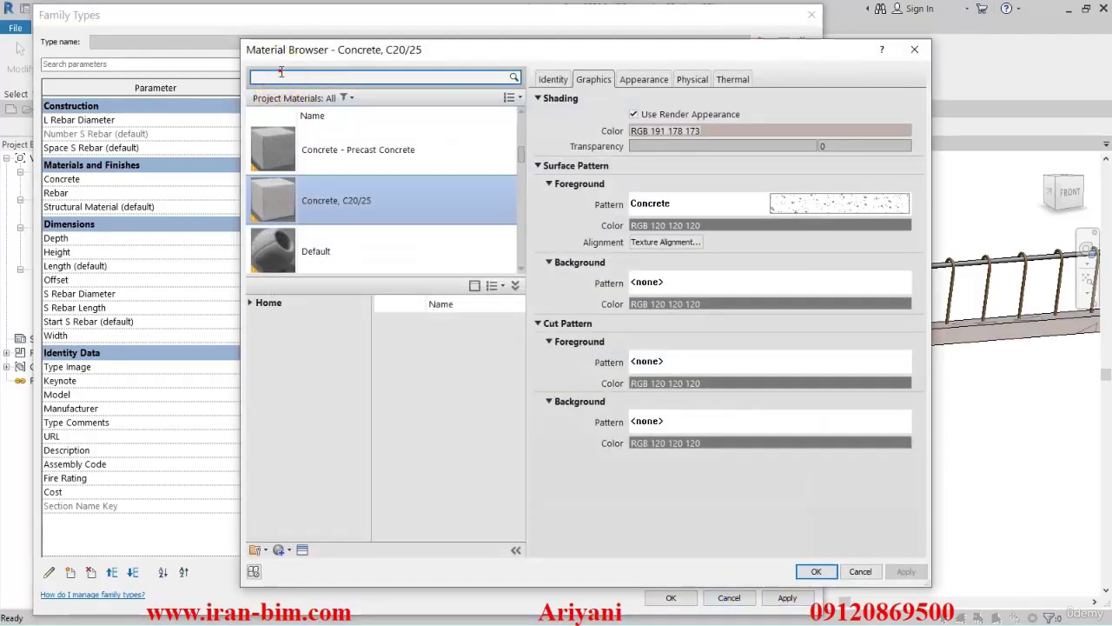
text(meta)
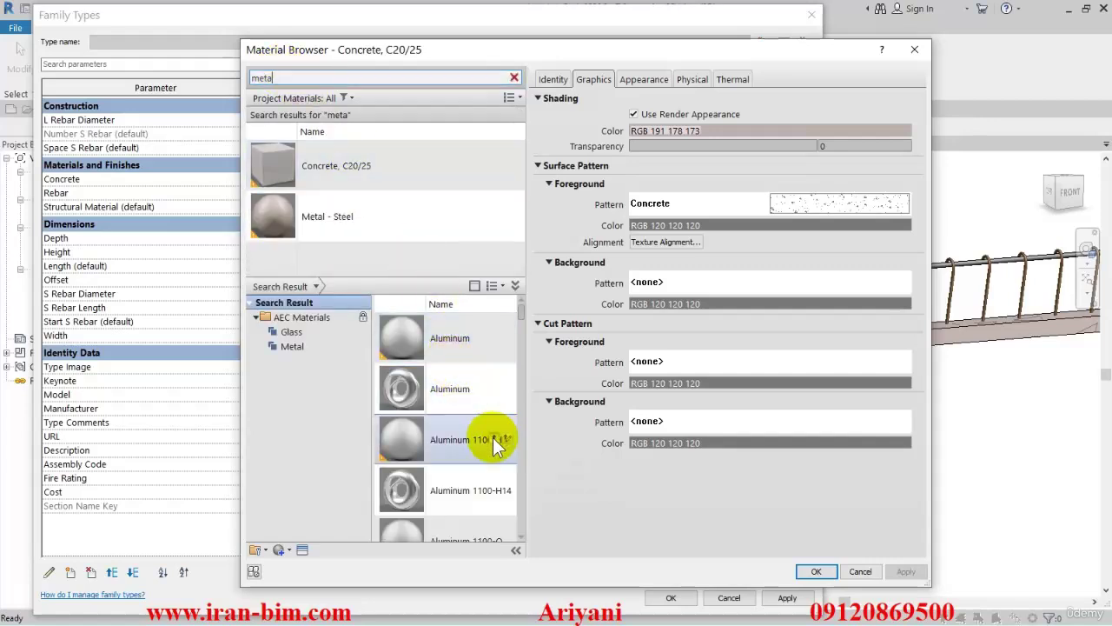
click(395, 230)
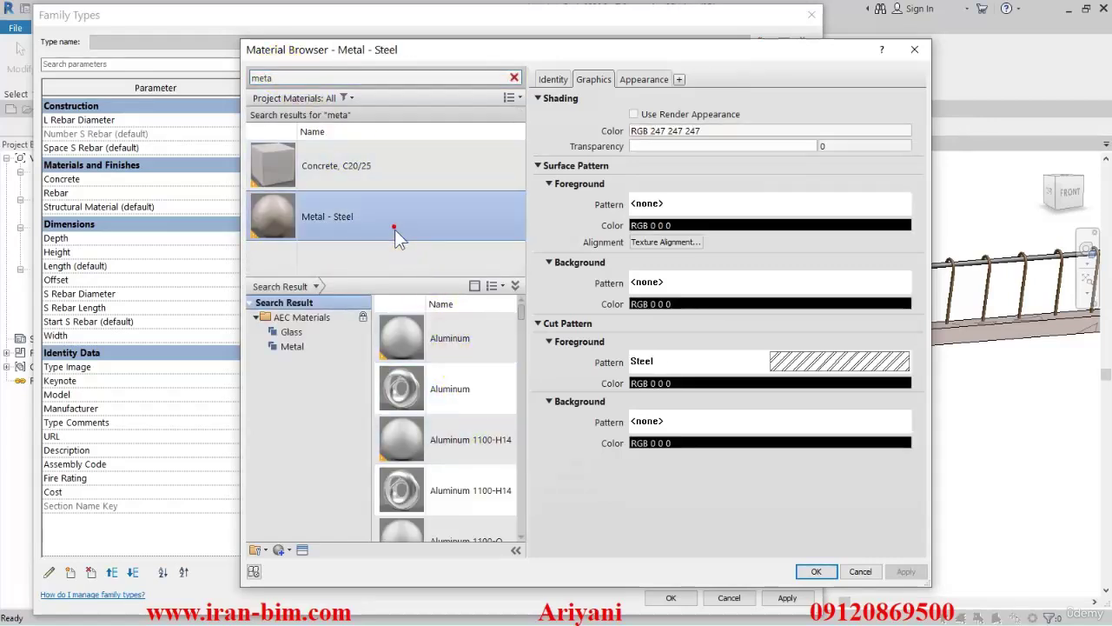
scroll(464, 459, down, 3)
scroll(486, 508, down, 5)
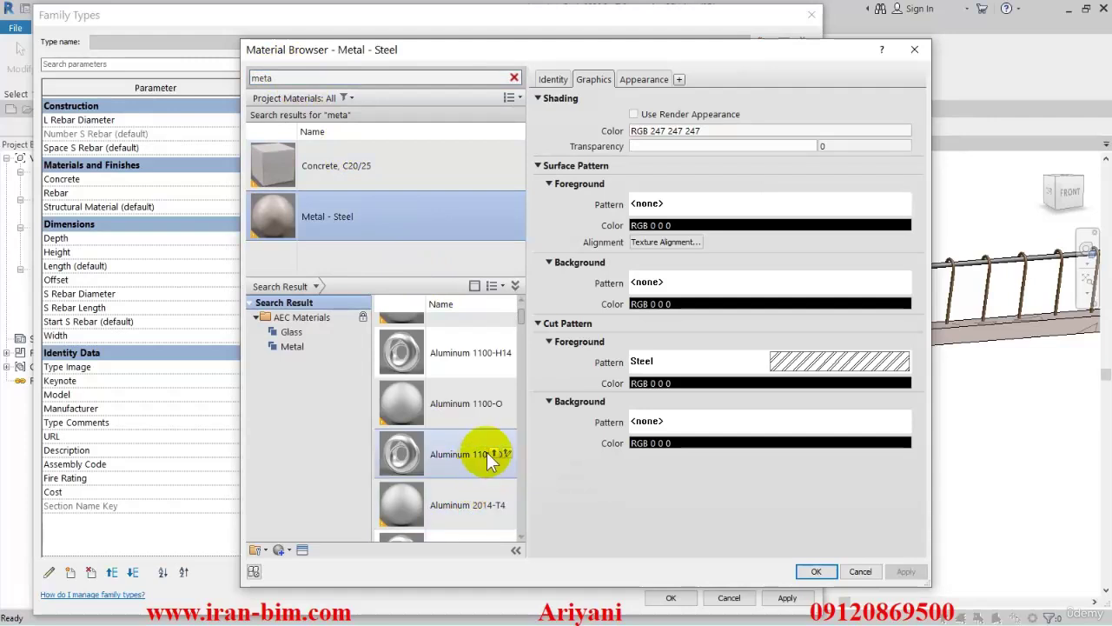
scroll(481, 487, up, 5)
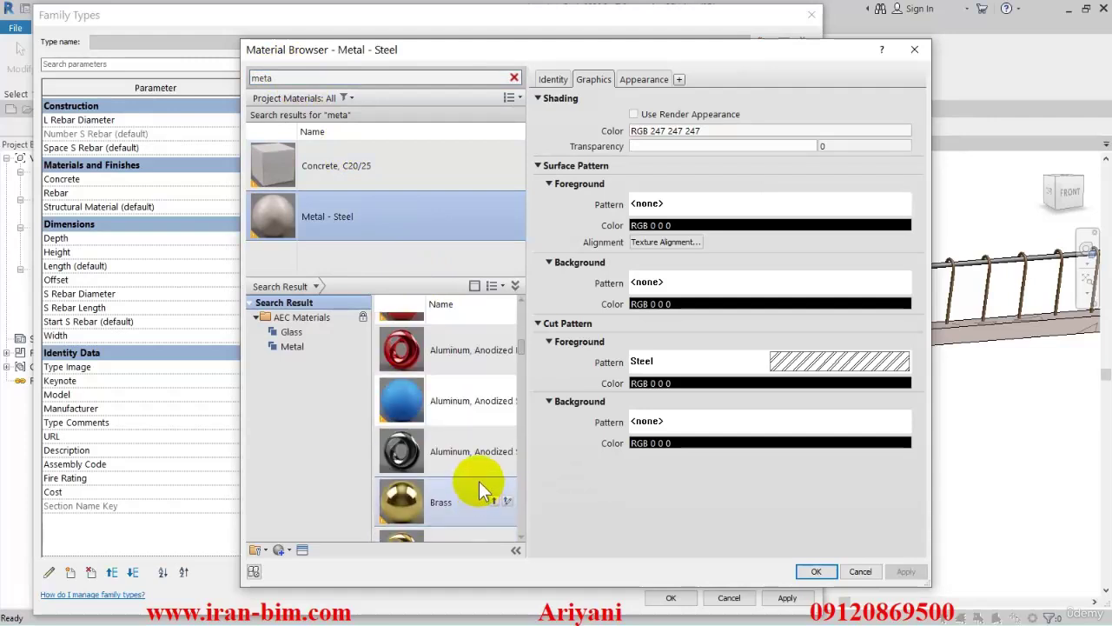
scroll(487, 408, down, 5)
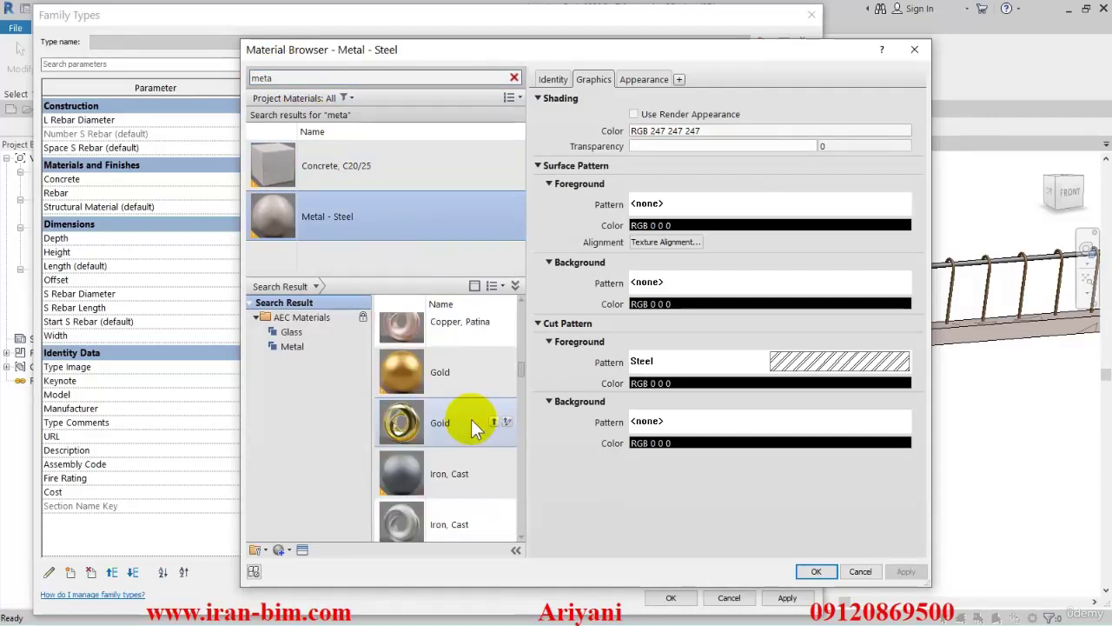
scroll(476, 430, down, 4)
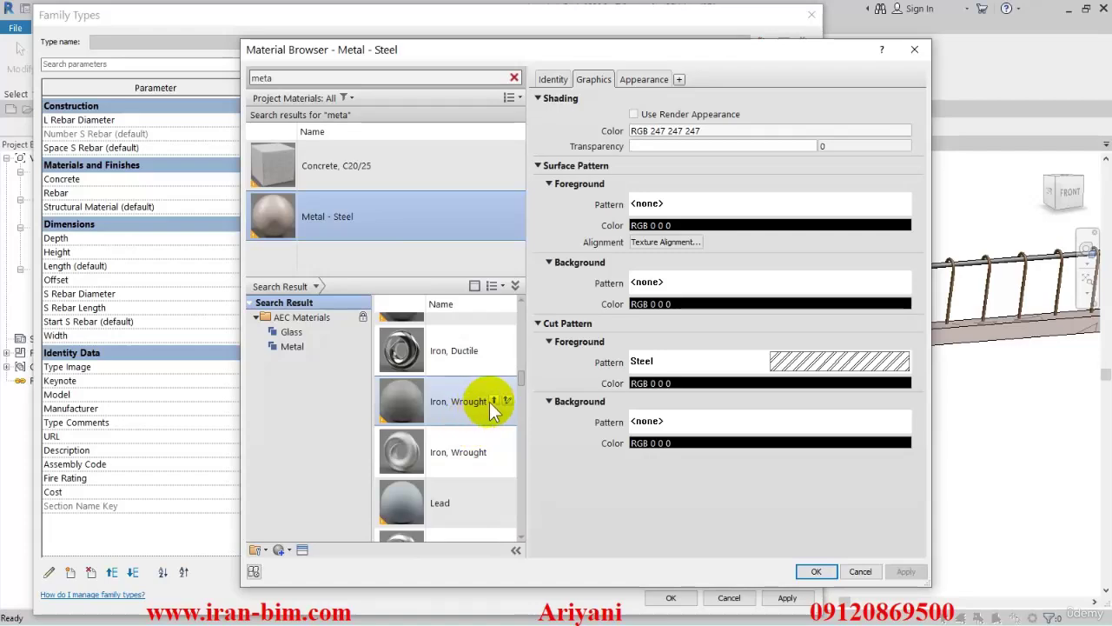
click(494, 402)
click(655, 115)
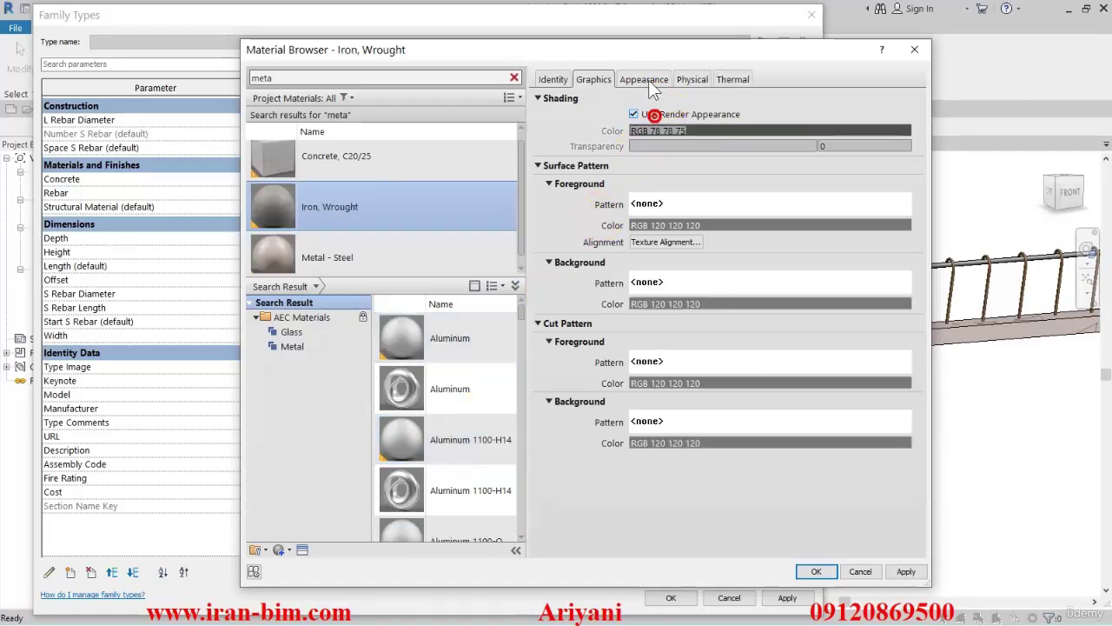
Step: Start replacing the appearance asset of Iron, Wrought and expand the Metal category of the Appearance Library
click(645, 79)
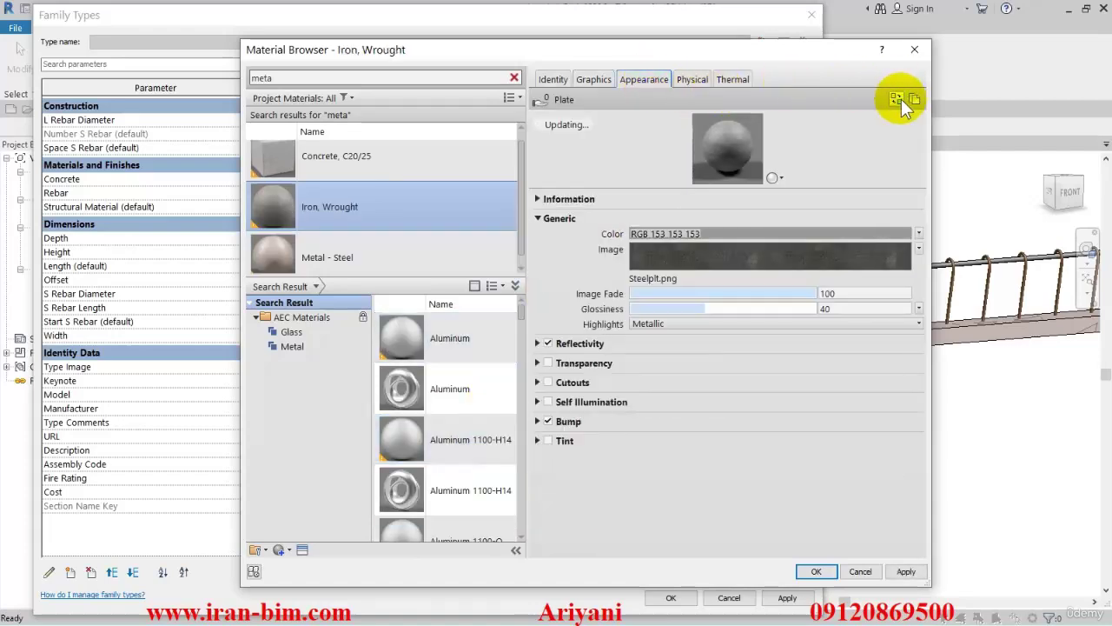
click(899, 99)
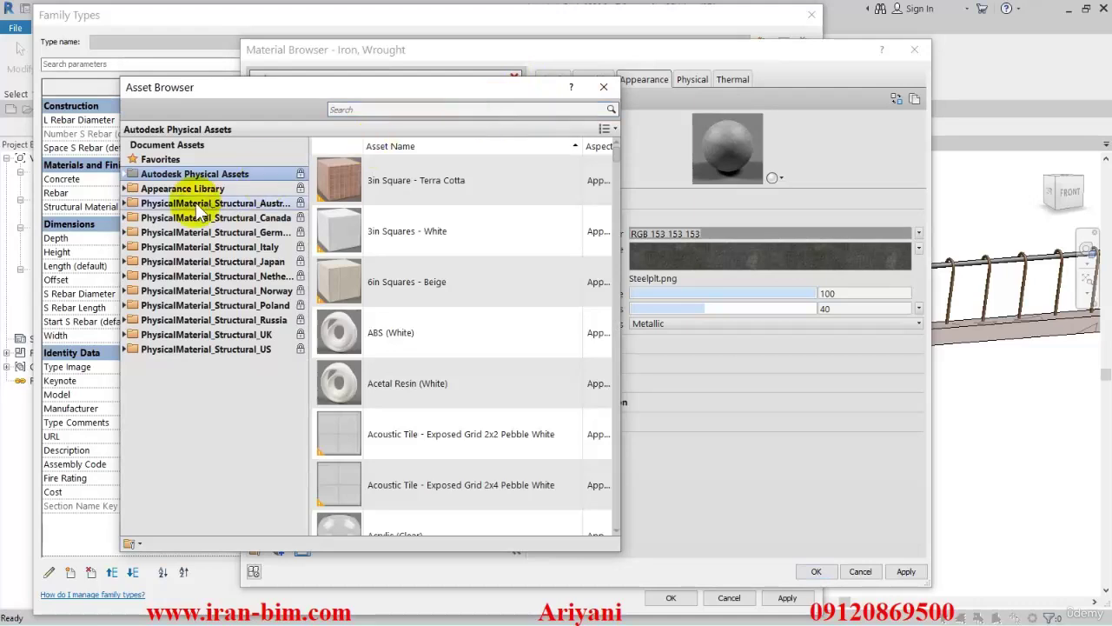
double_click(178, 189)
click(174, 363)
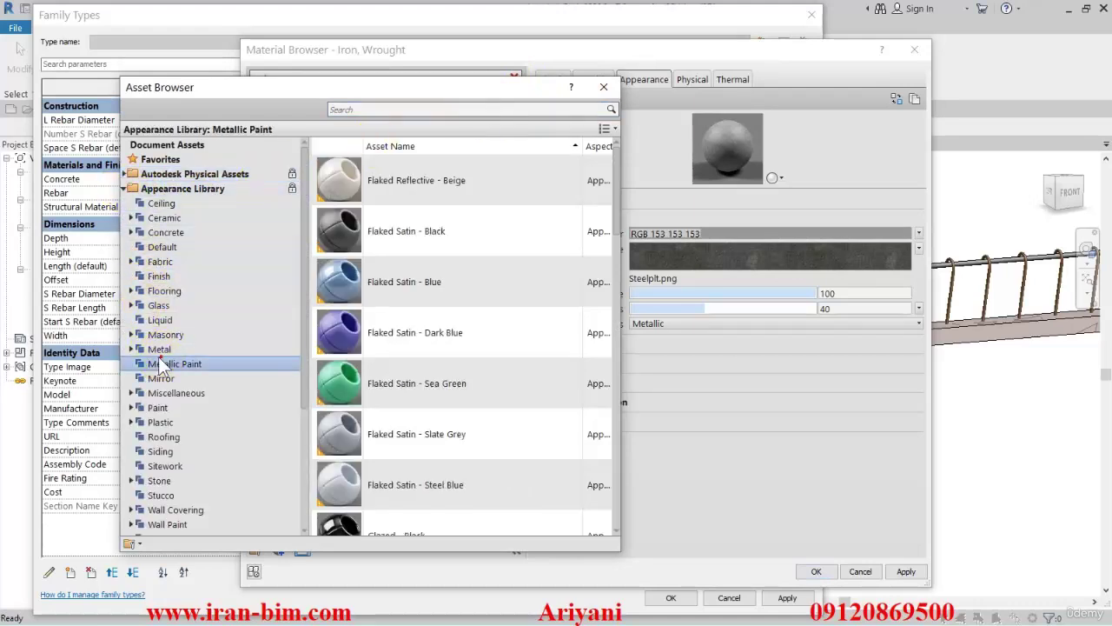
click(159, 349)
click(131, 349)
scroll(188, 395, down, 2)
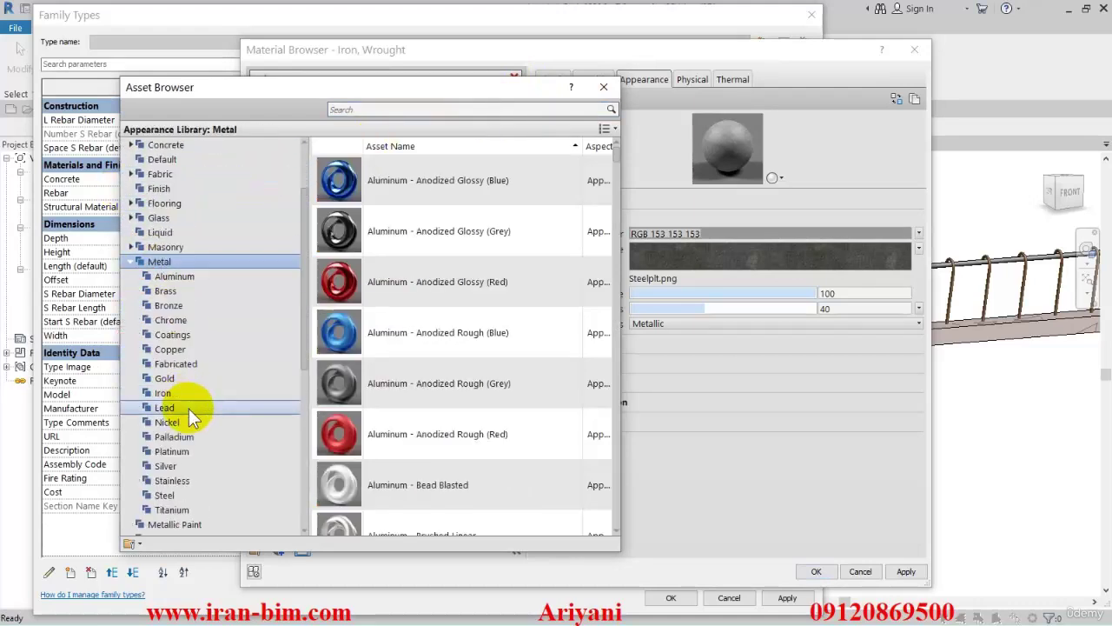
Step: Browse the metal subcategories from Gold and Iron onward and show the Steel appearance assets
click(164, 379)
click(165, 392)
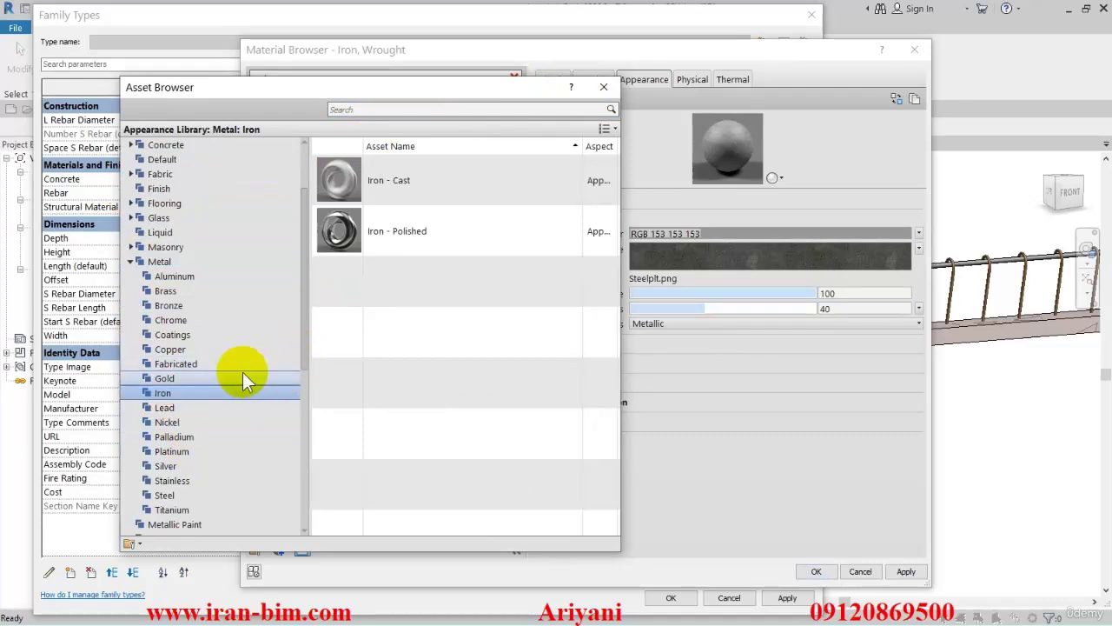
click(165, 407)
key(Down)
key(Down)
key(Down)
key(Down)
key(Down)
key(Down)
key(Down)
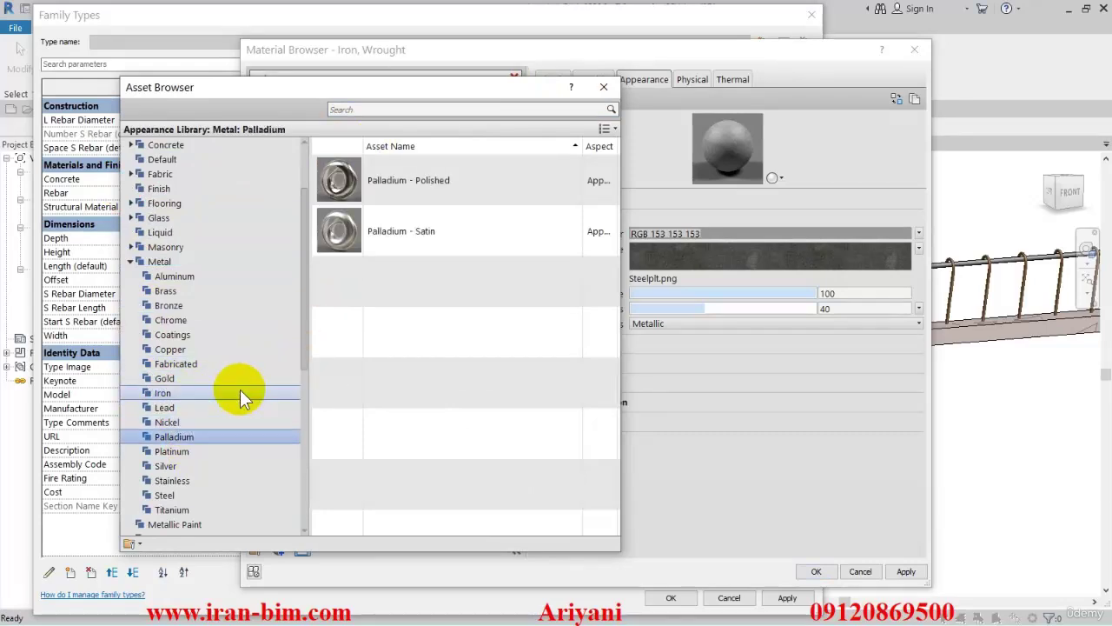
key(Up)
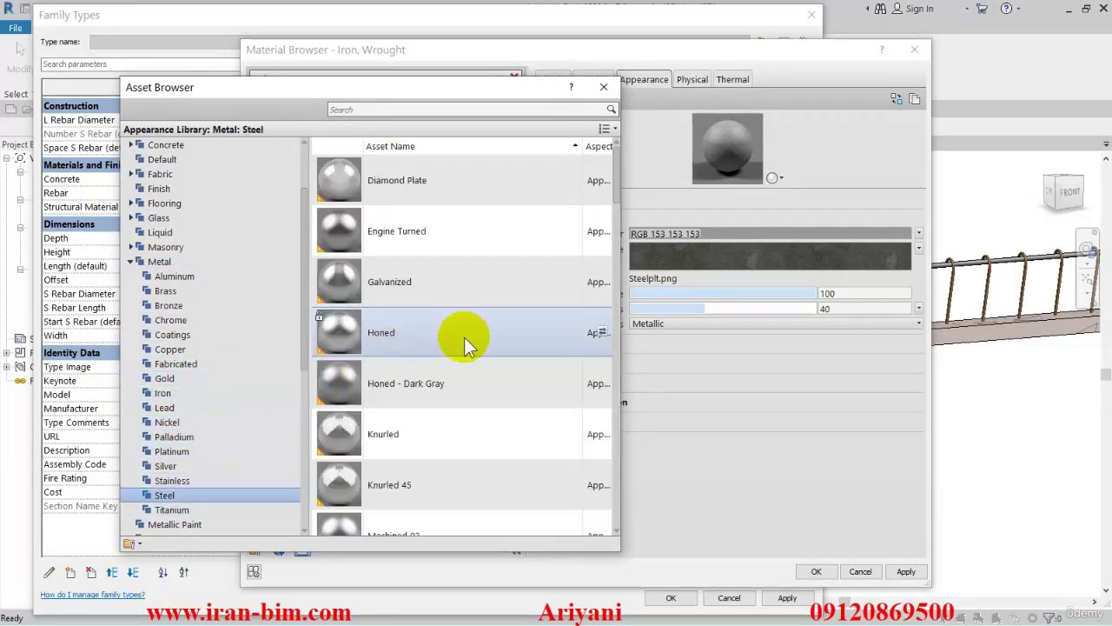
Step: Replace the appearance of Iron, Wrought with the Rusted steel asset and assign the material to the Rebar parameter
scroll(465, 348, down, 5)
scroll(464, 347, up, 3)
click(603, 232)
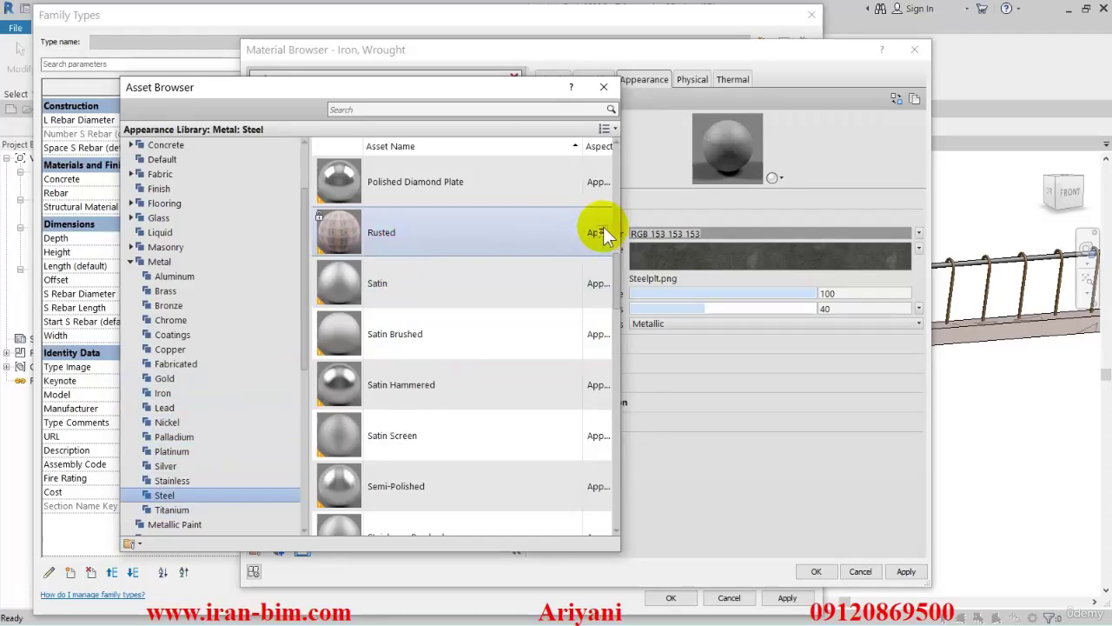
click(604, 87)
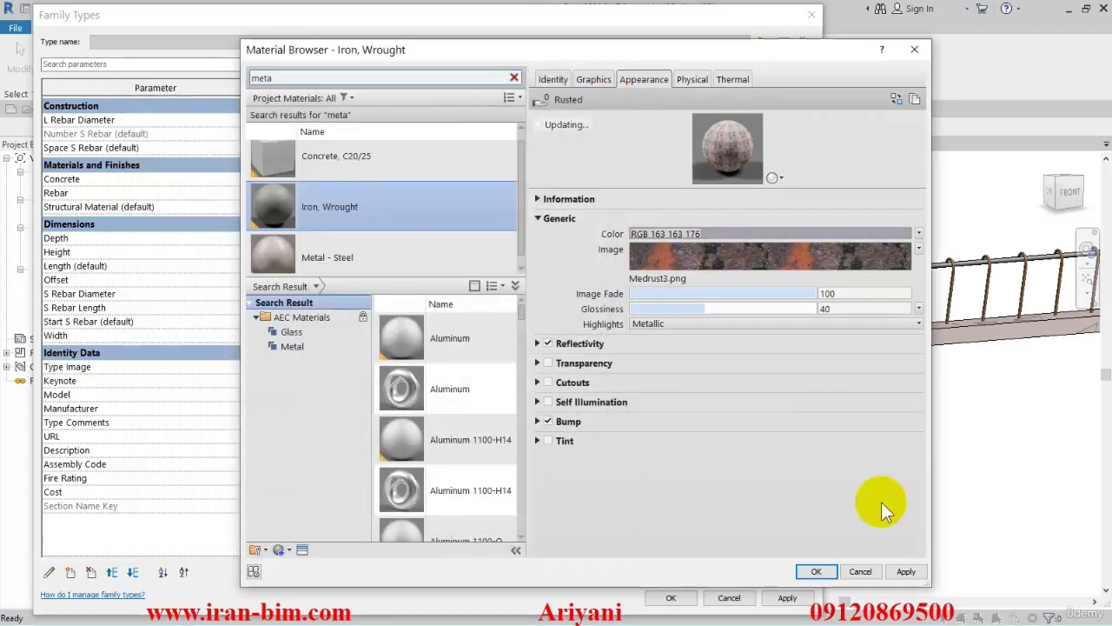
click(907, 571)
click(813, 571)
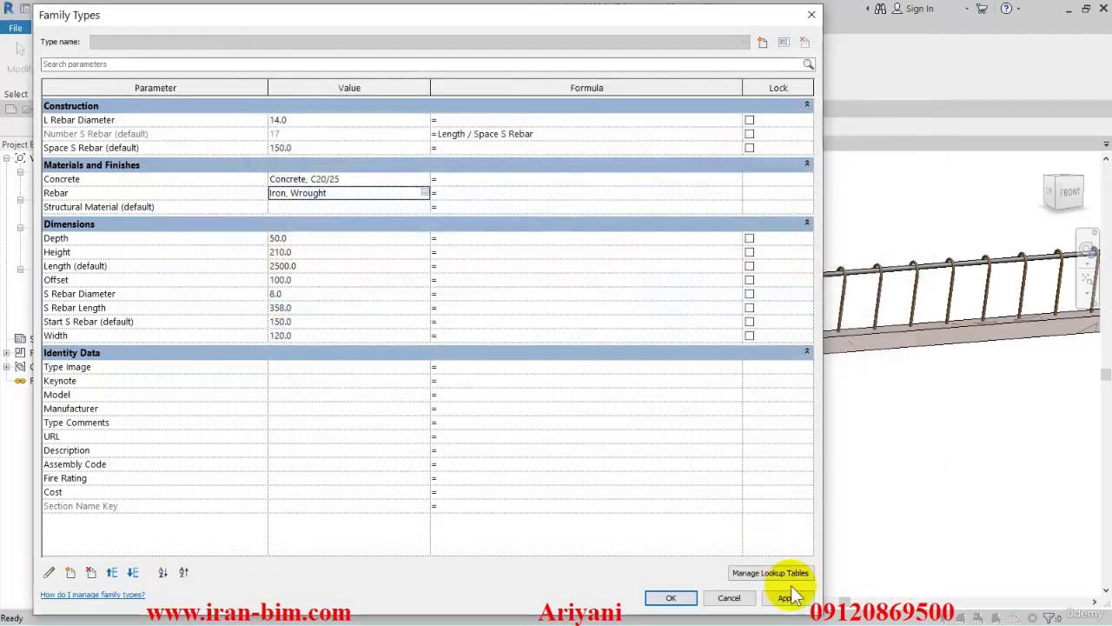
click(669, 598)
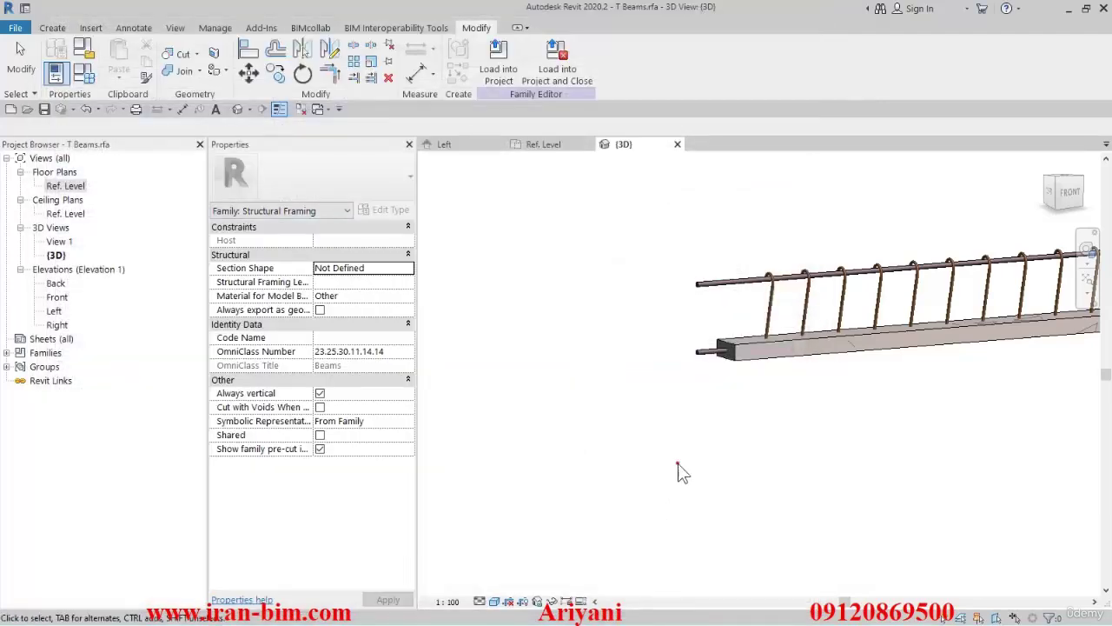
Step: Inspect the beam's concrete and rebar materials in the Realistic visual style, return to the shaded display and view the beam from behind
scroll(756, 291, up, 3)
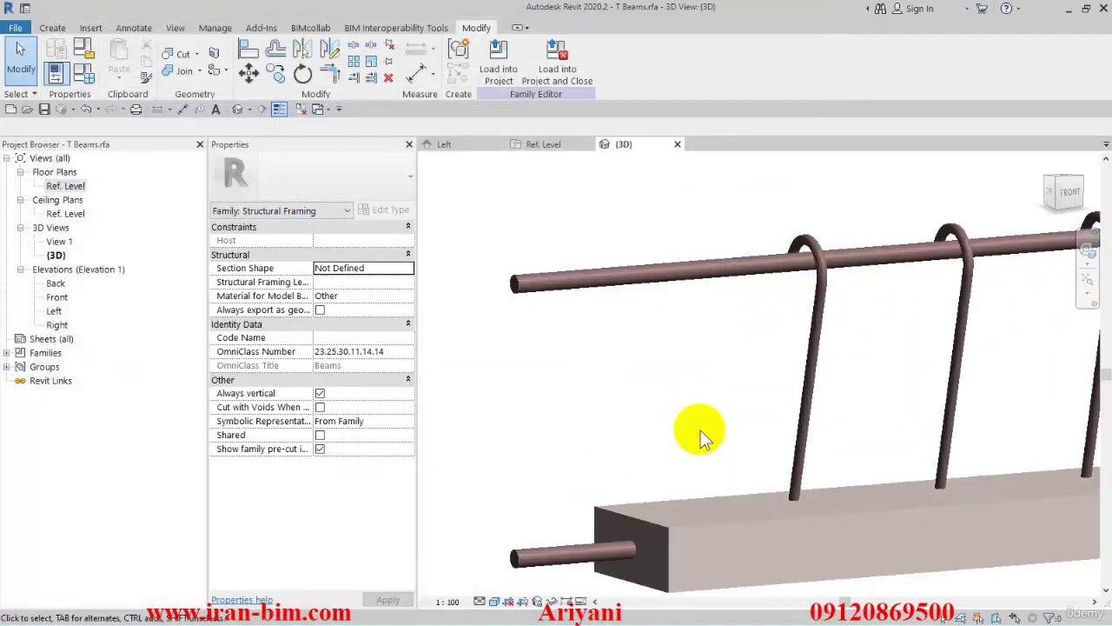
click(495, 600)
click(522, 571)
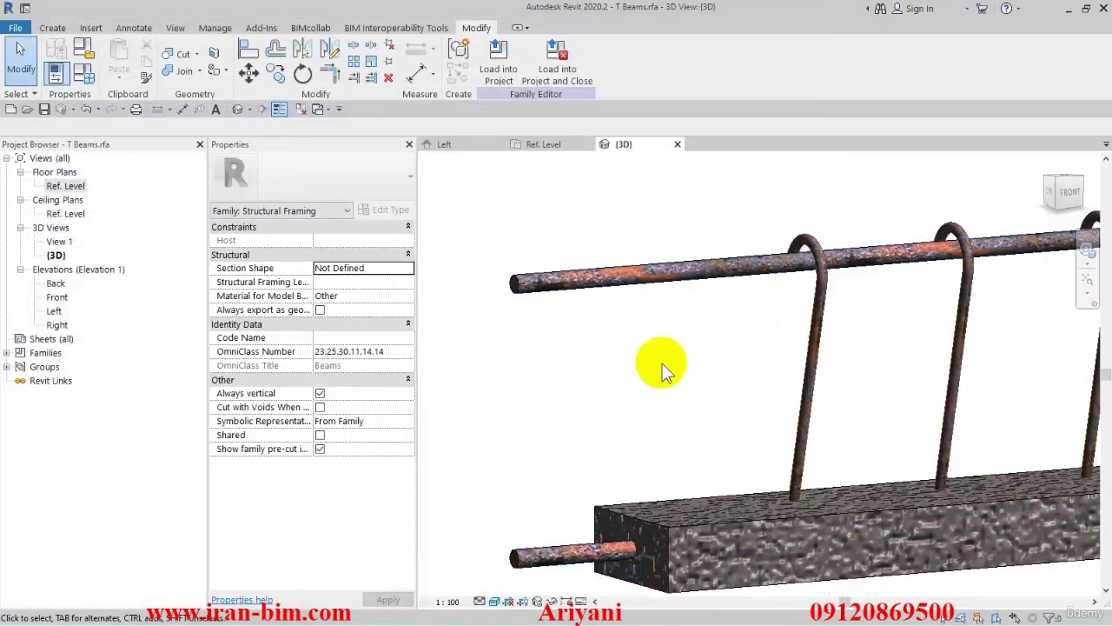
click(493, 600)
click(520, 539)
scroll(539, 445, down, 5)
mouse_move(566, 385)
shift+middle_down()
mouse_move(652, 382)
mouse_move(881, 422)
shift+middle_up()
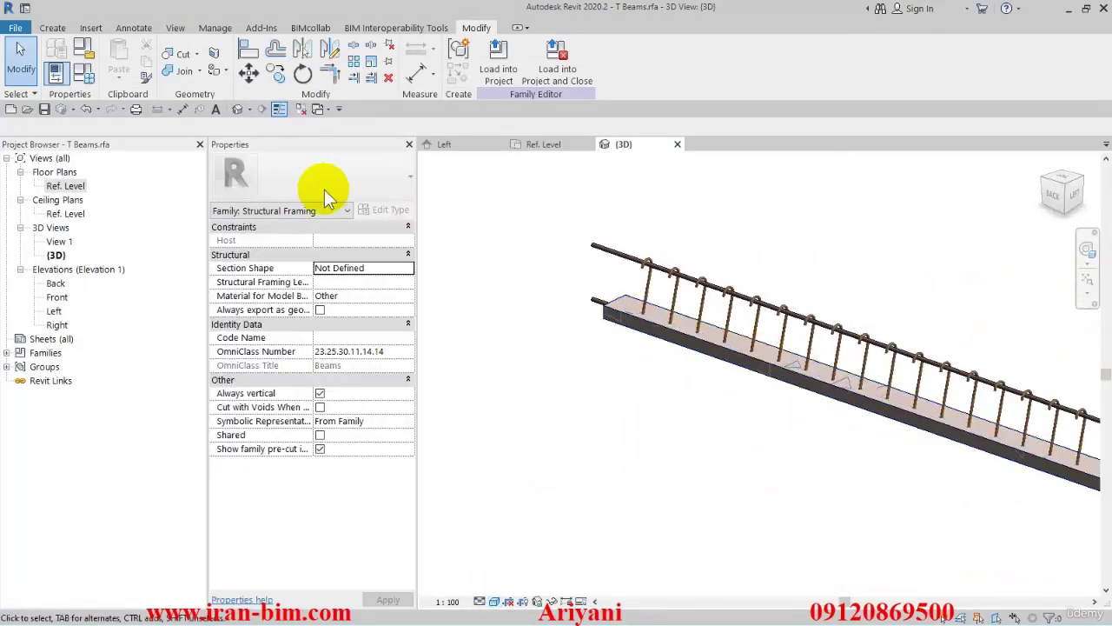
Step: Add a new parameter to the family types, make it a shared parameter and open the shared parameter selection
click(86, 74)
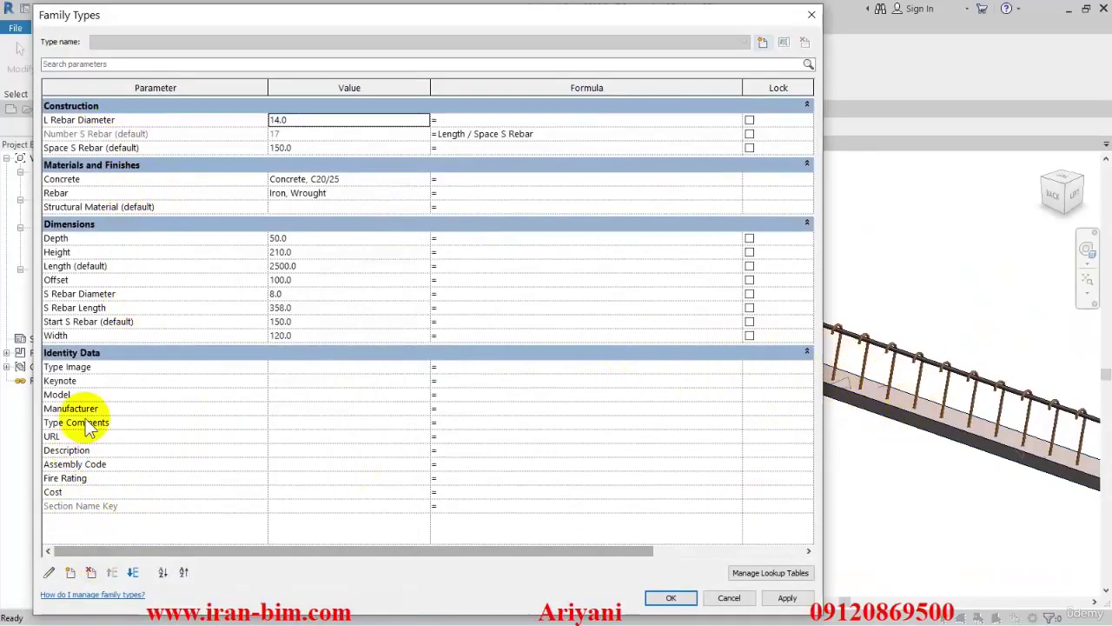
click(70, 572)
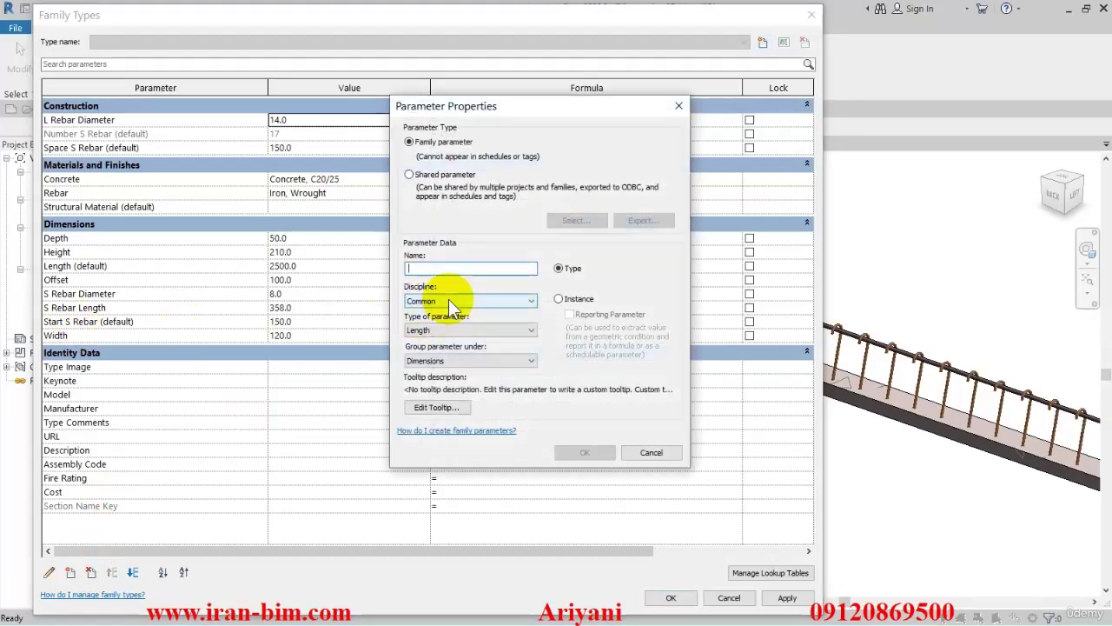
text(Toal)
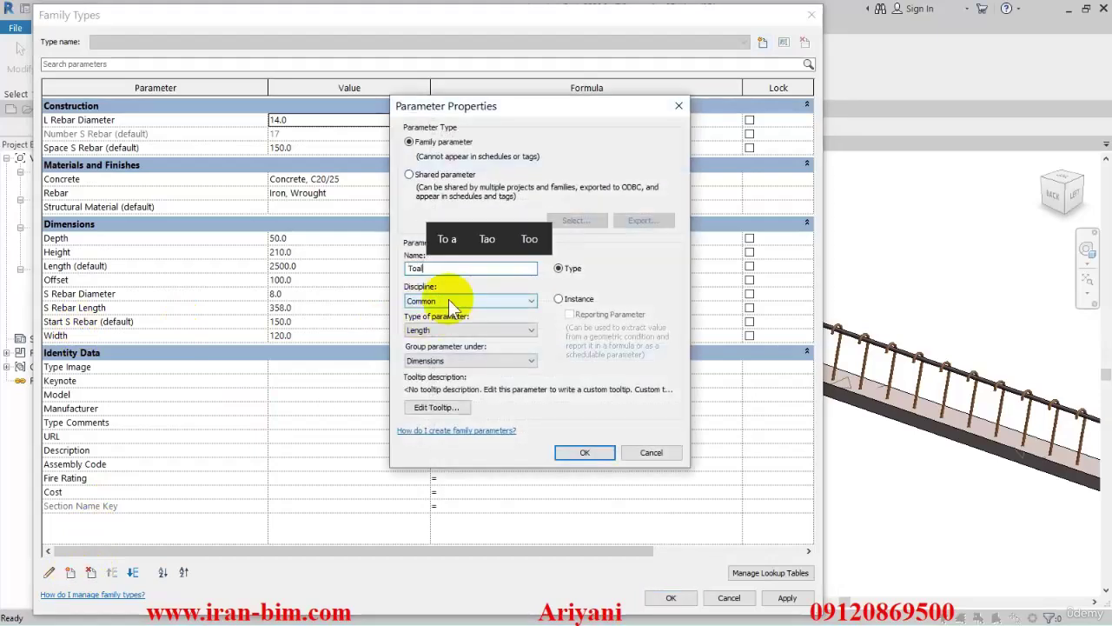
click(439, 174)
click(580, 221)
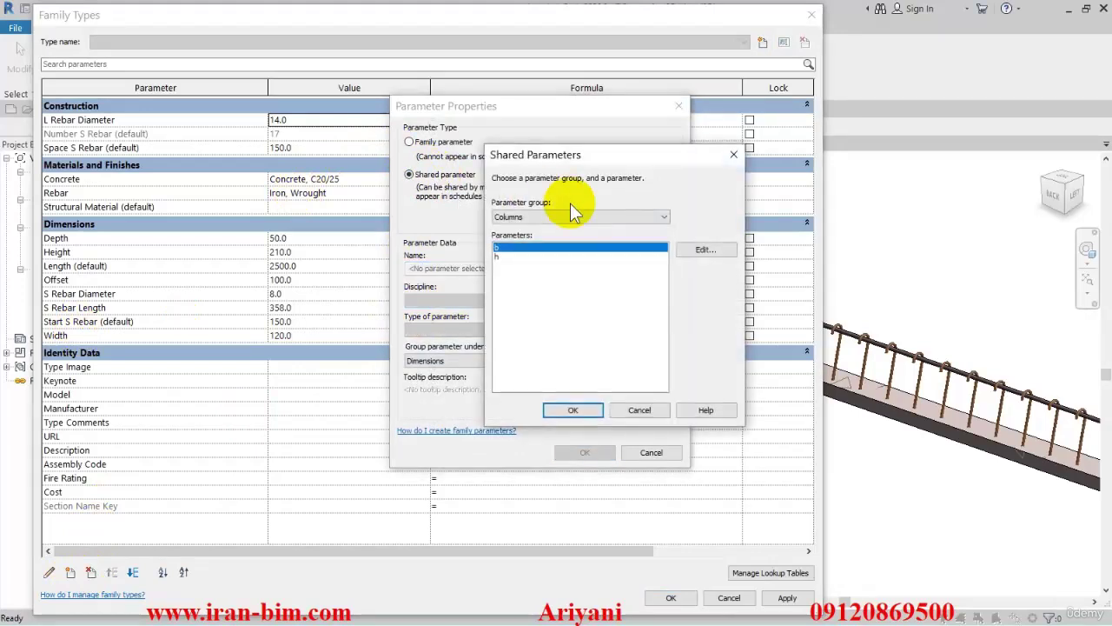
Step: Open the shared parameter file for editing and switch to the T Beams parameter group
click(705, 249)
click(578, 218)
click(534, 249)
Step: Create a shared parameter named Total L Rebar of type Length in the T Beams group
click(705, 258)
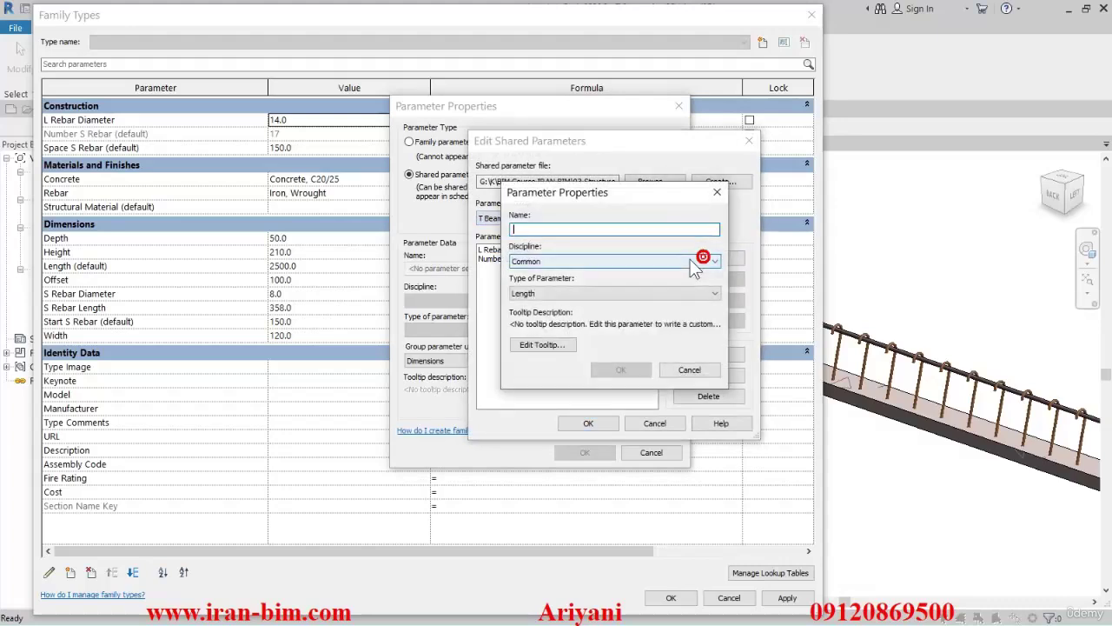
text(Total)
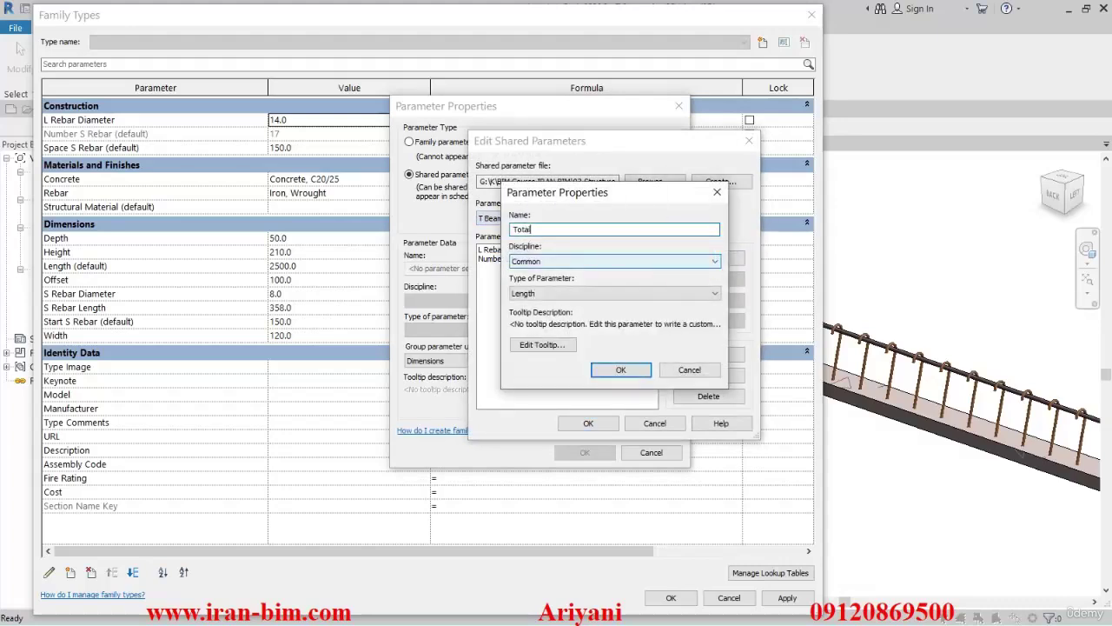
text( L R)
key(BackSpace)
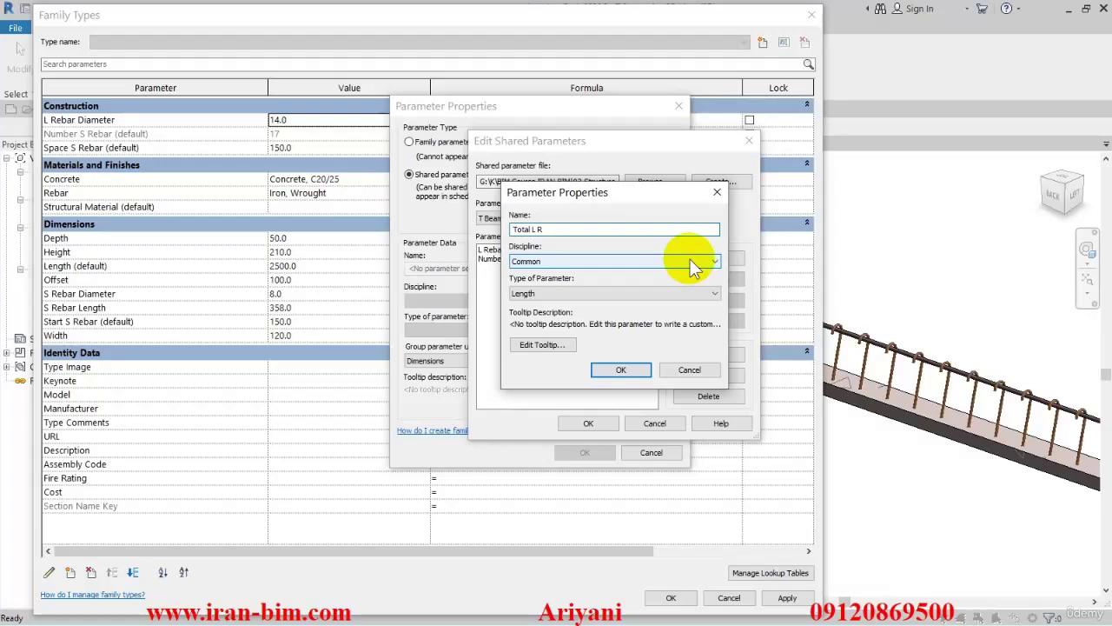
text(eba)
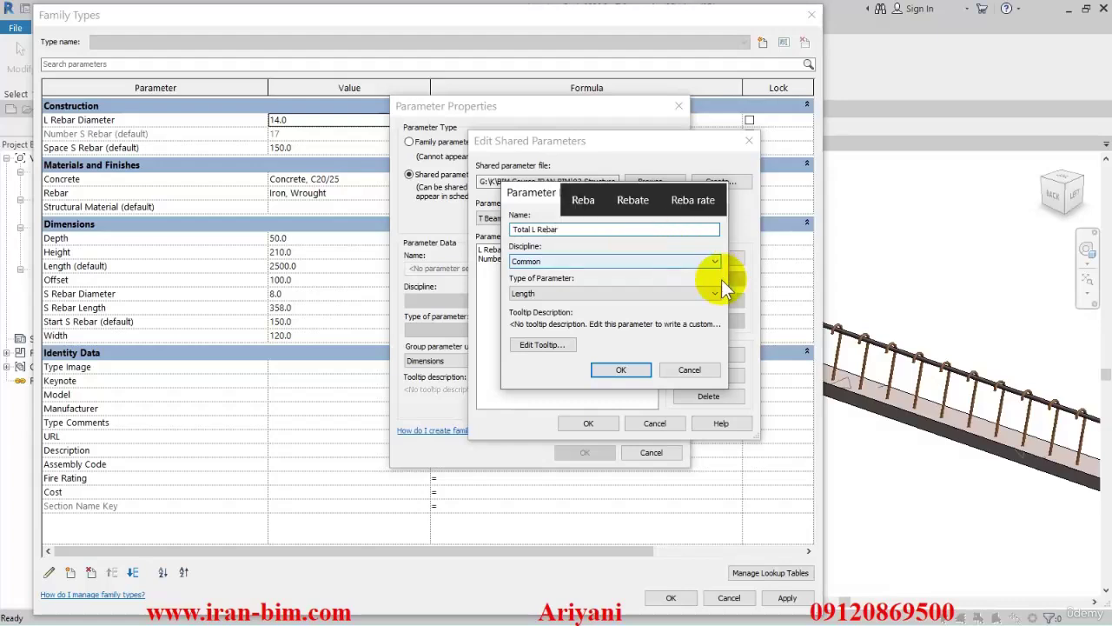
text(r)
click(619, 369)
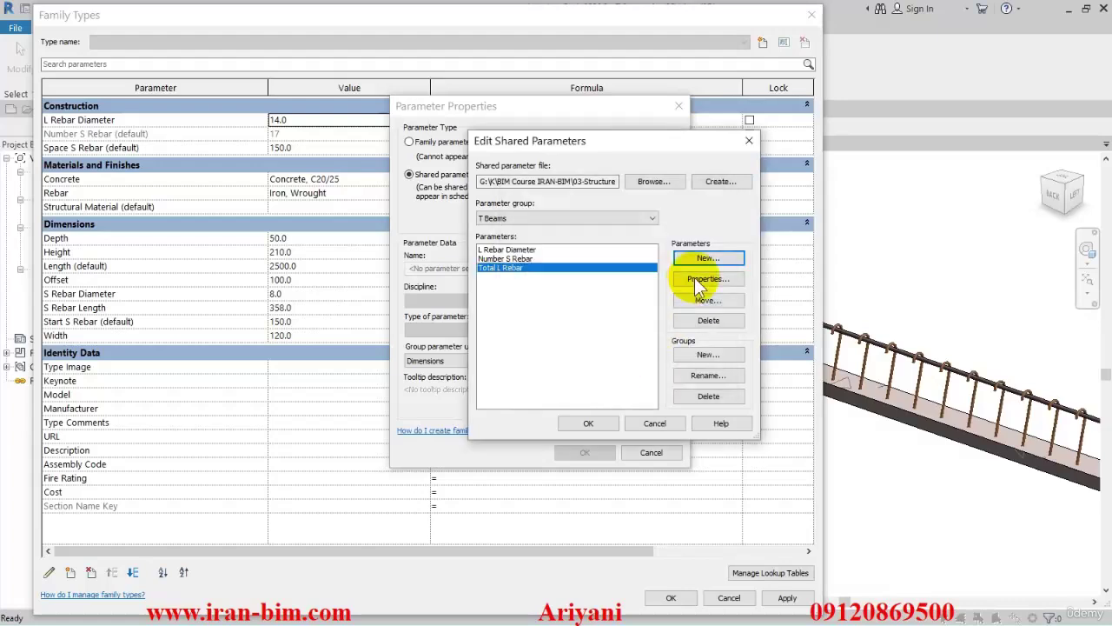
Step: Create a shared parameter named Total S Rebar Length with the Common discipline and Length type
click(704, 258)
text(Total S Re)
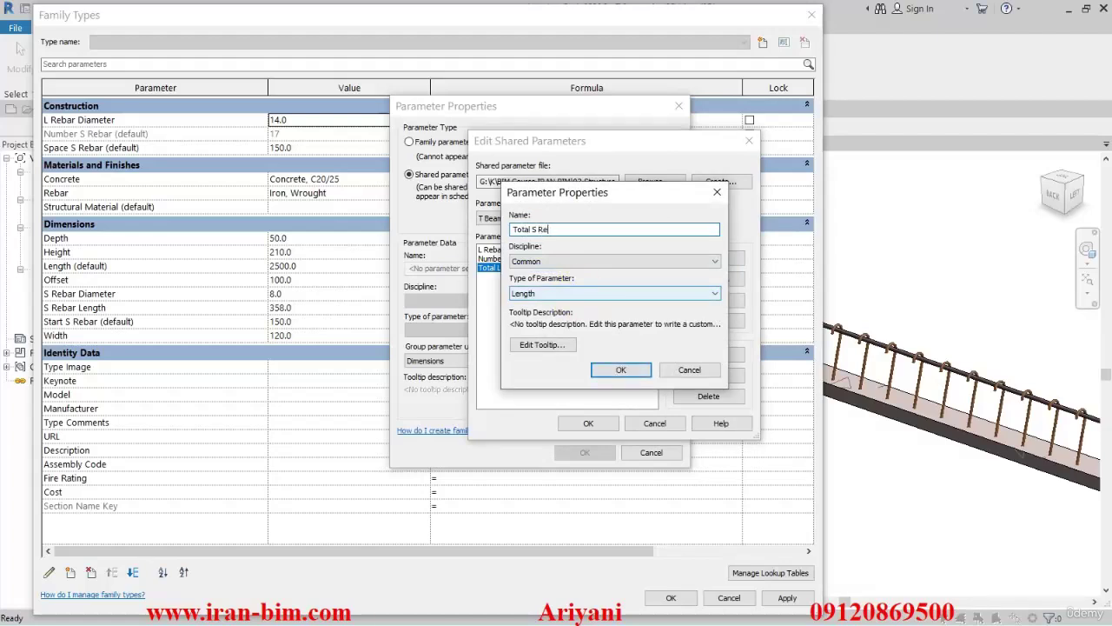
text(bar Leng)
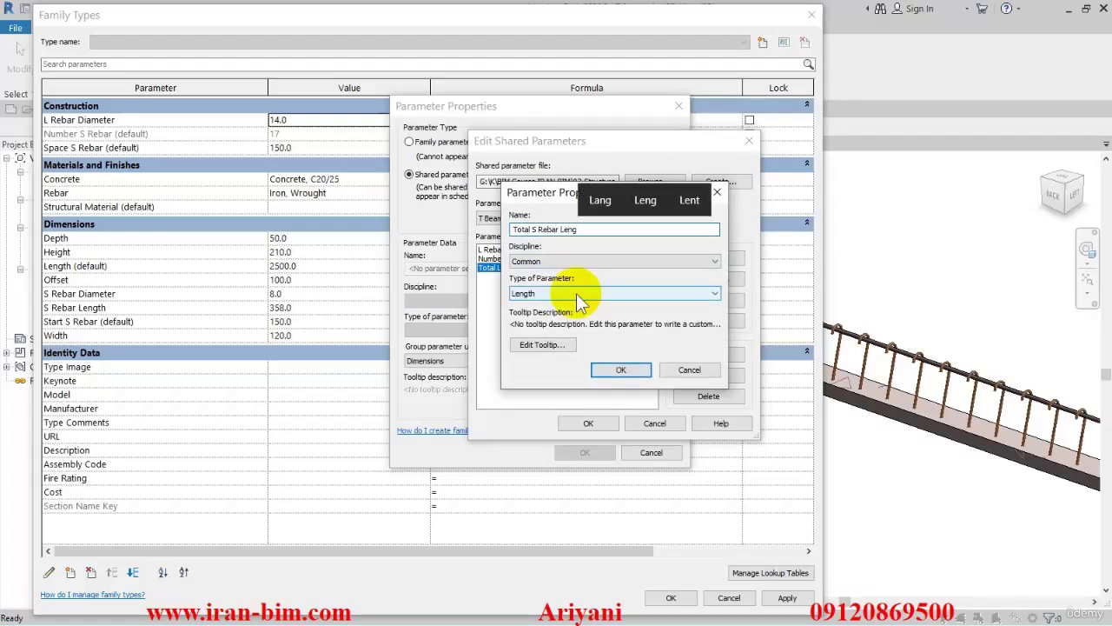
key(BackSpace)
key(BackSpace)
key(BackSpace)
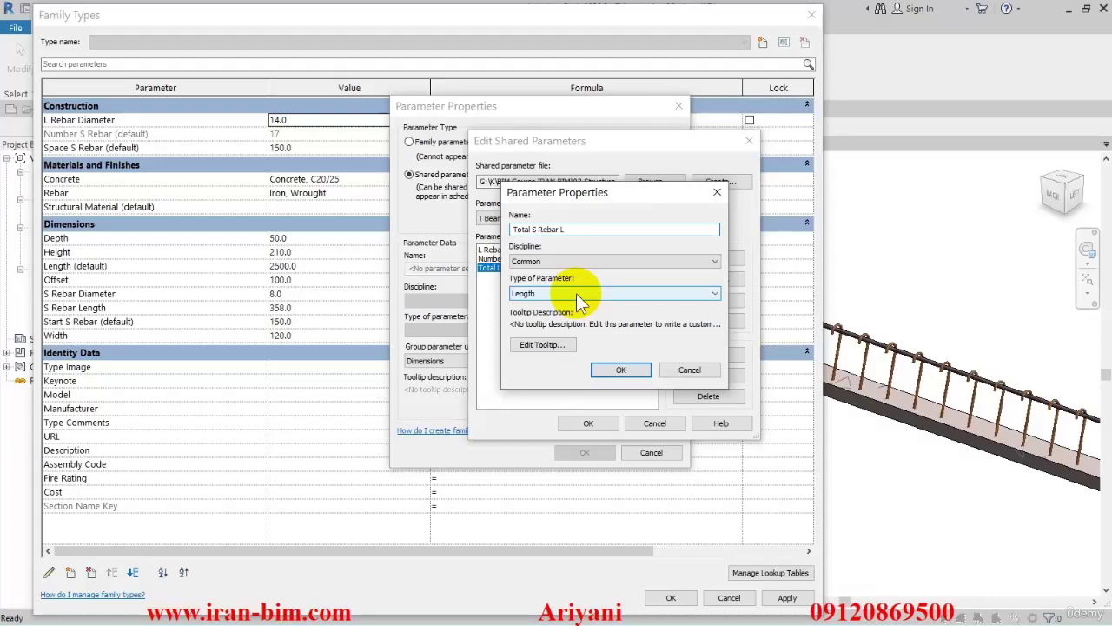
text(ength)
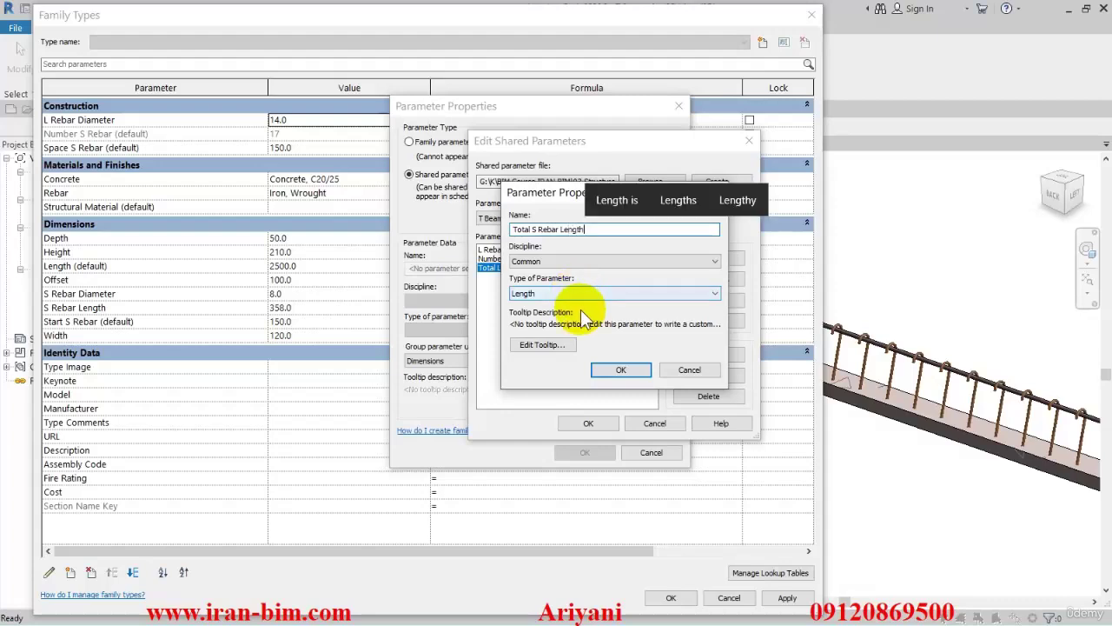
click(573, 297)
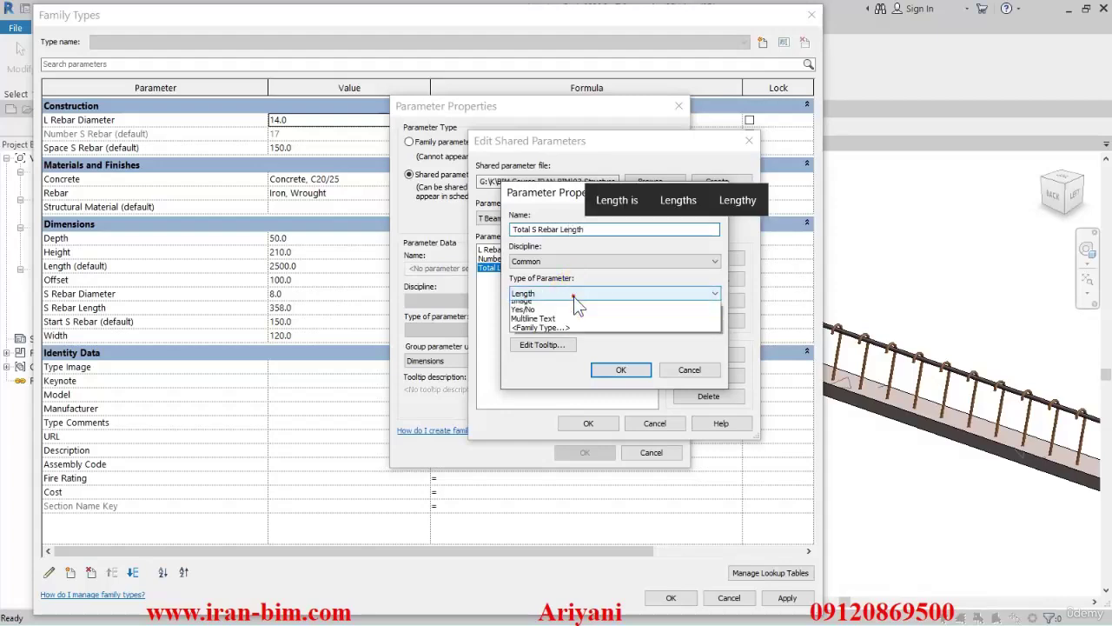
click(573, 299)
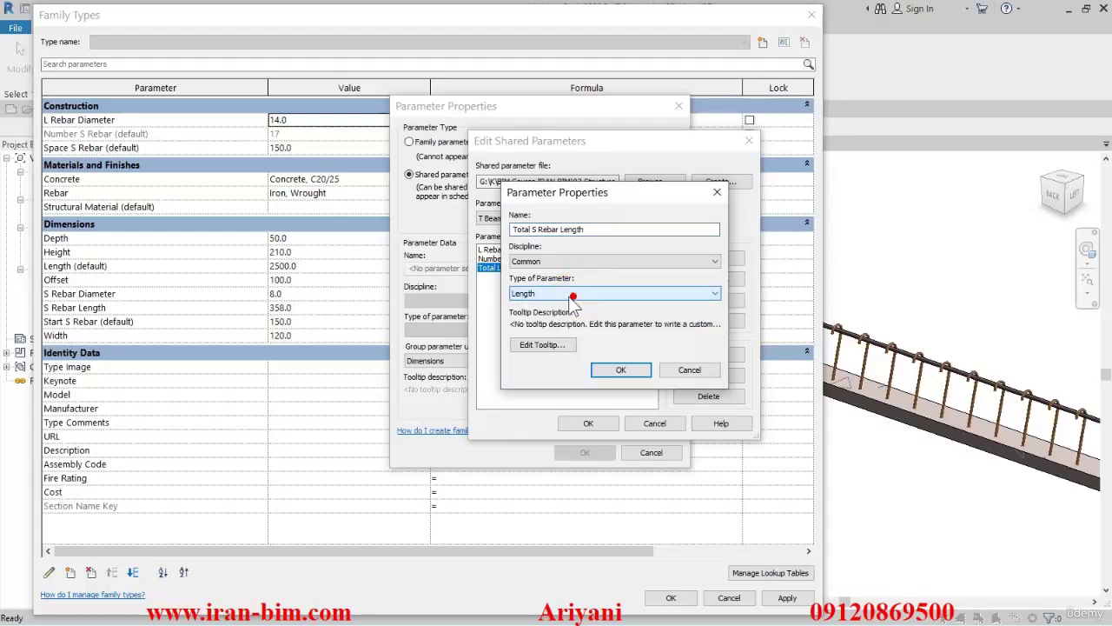
click(620, 369)
Step: Delete the Total L Rebar shared parameter from the T Beams group
click(517, 269)
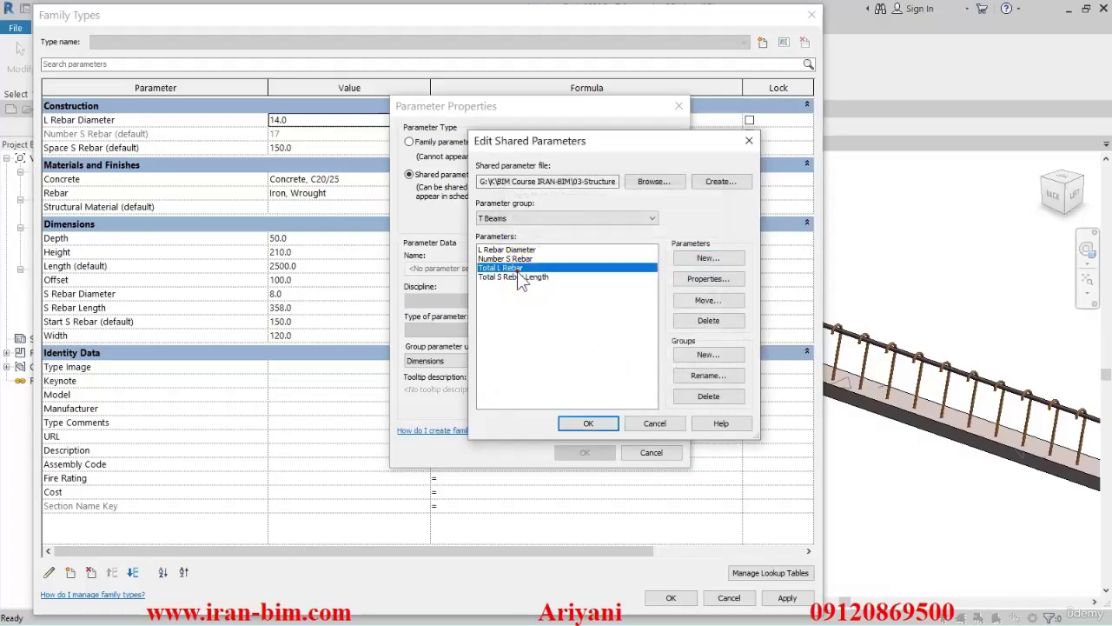
click(708, 320)
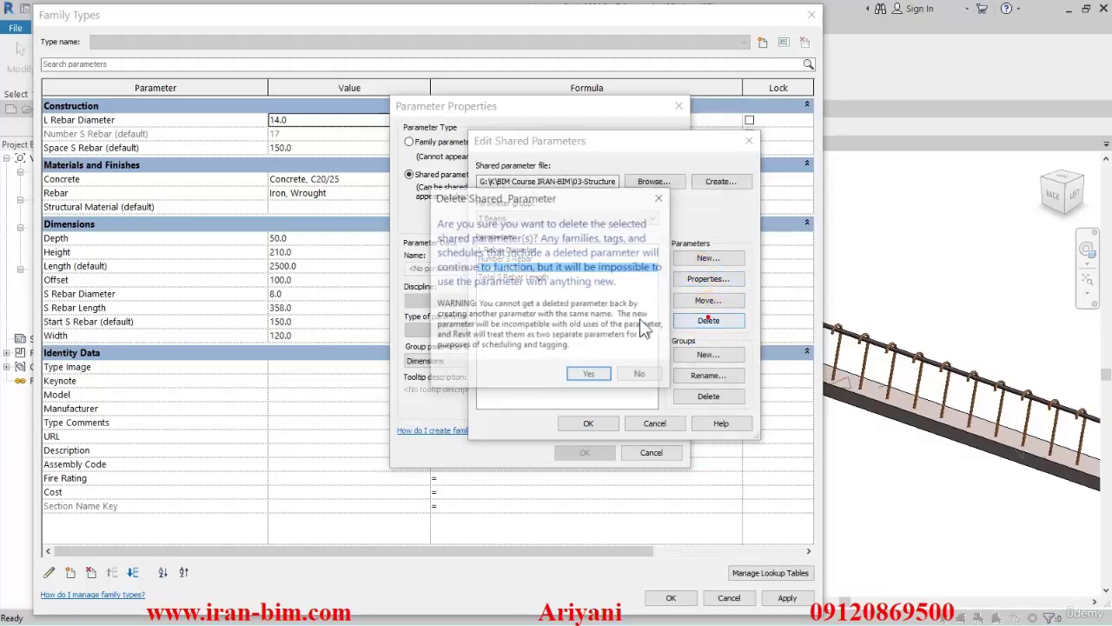
click(576, 370)
Step: Create a shared parameter named Total L Rebar Length of type Length and accept the shared parameter edits
click(686, 261)
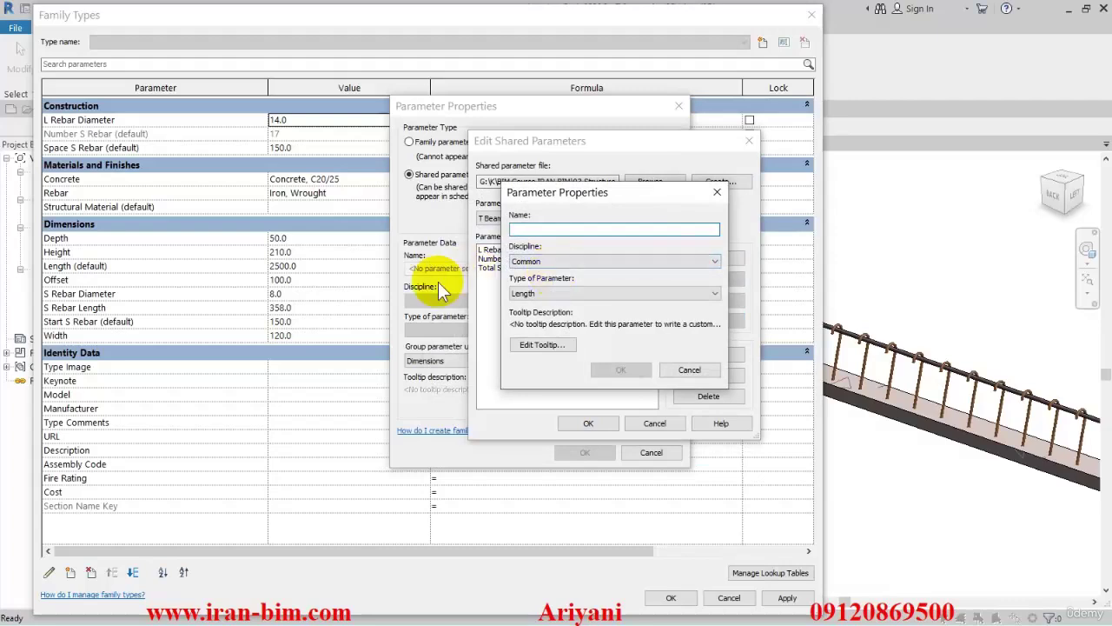
text(Total L Rebar Length)
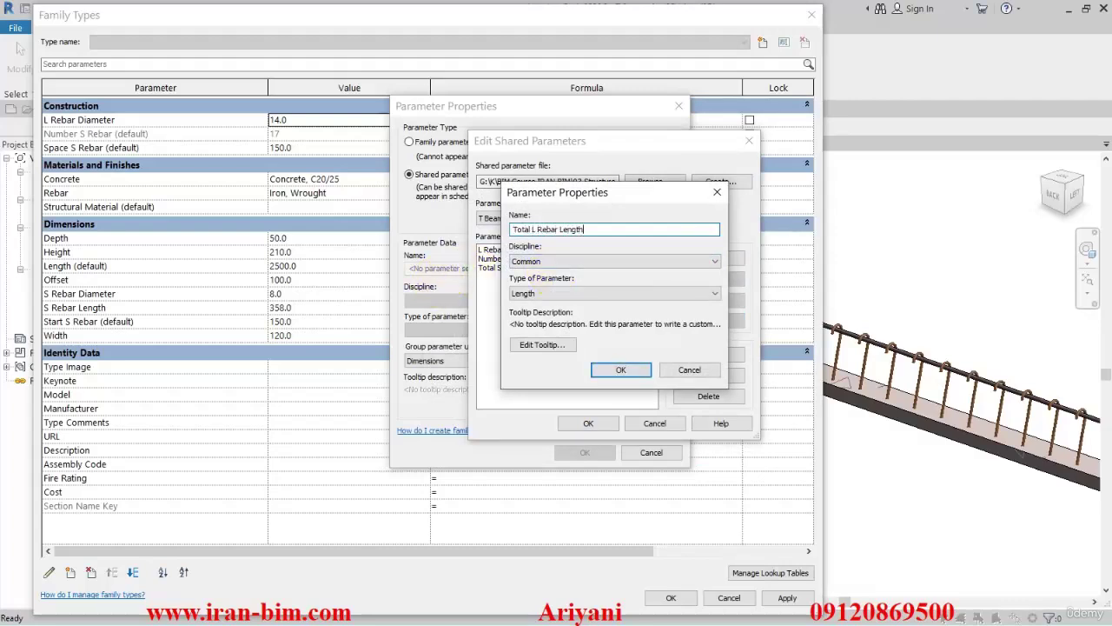
click(621, 371)
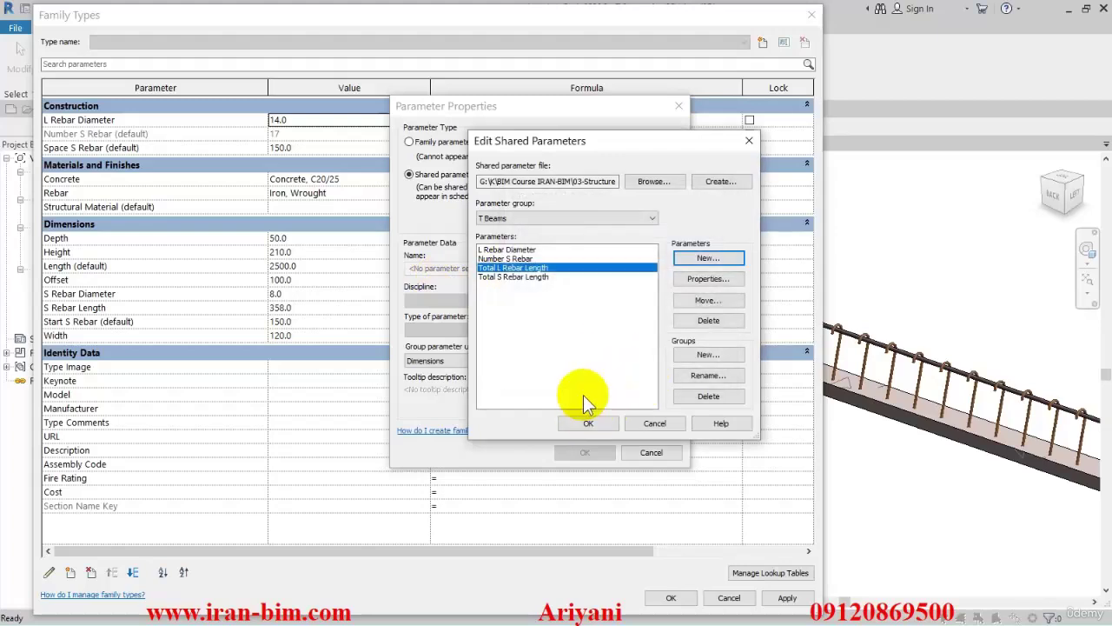
click(588, 422)
Step: Add Total L Rebar Length from the T Beams group to the family as a type parameter
click(551, 216)
click(521, 237)
click(519, 217)
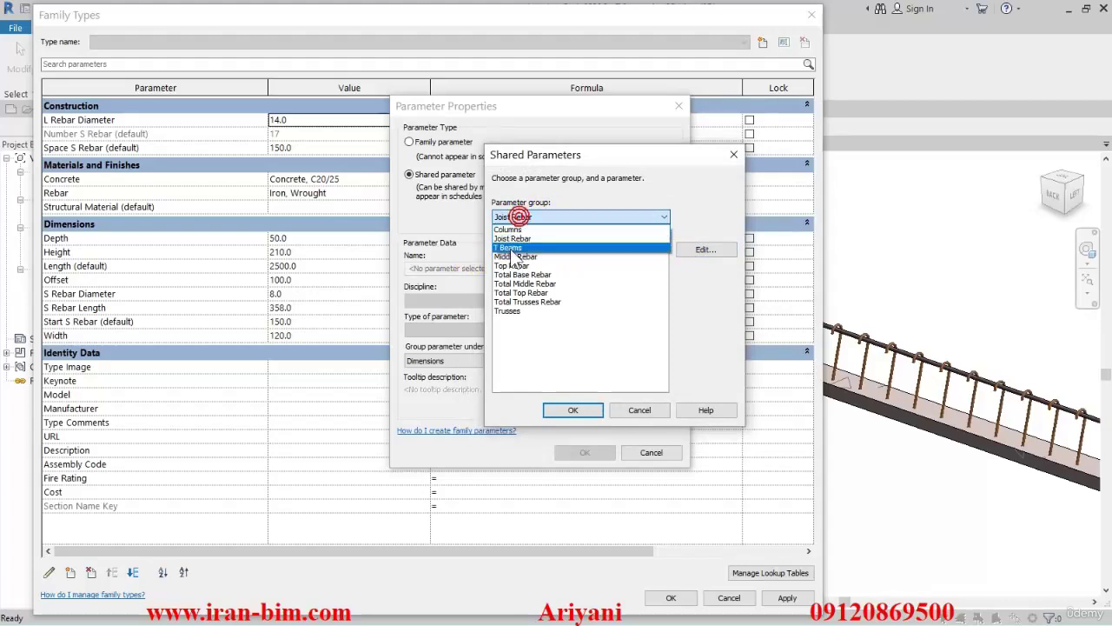
click(513, 247)
click(543, 263)
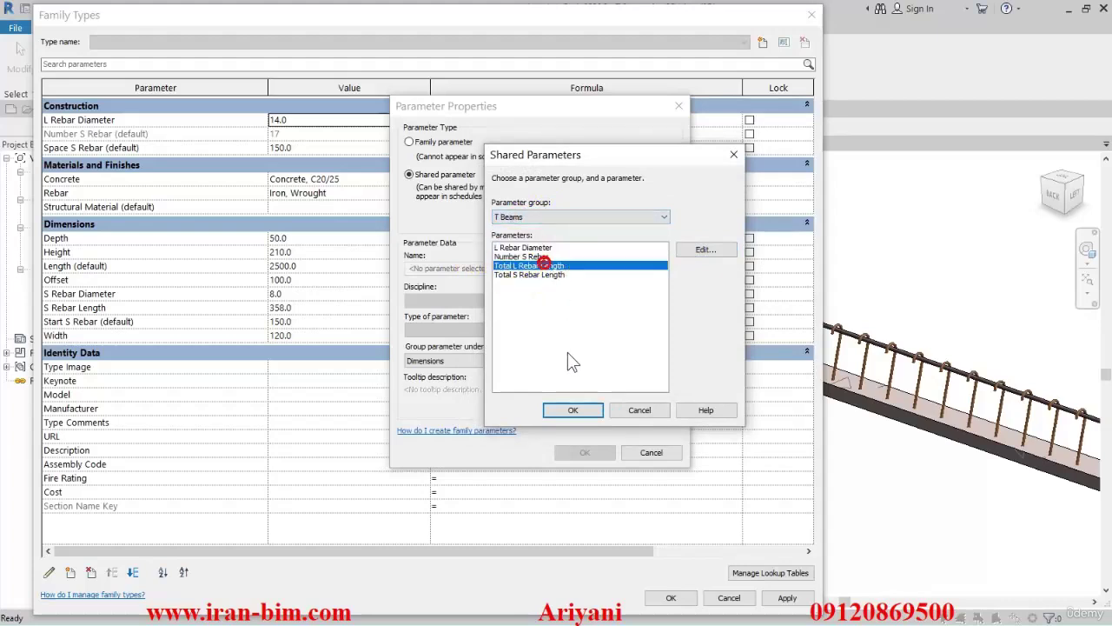
click(573, 409)
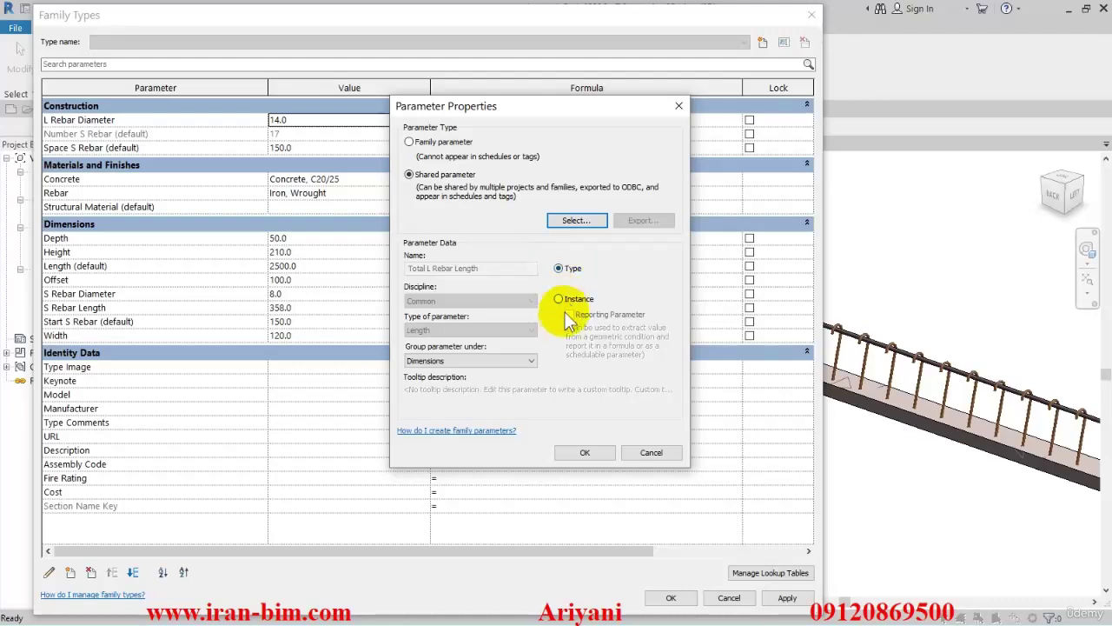
click(580, 453)
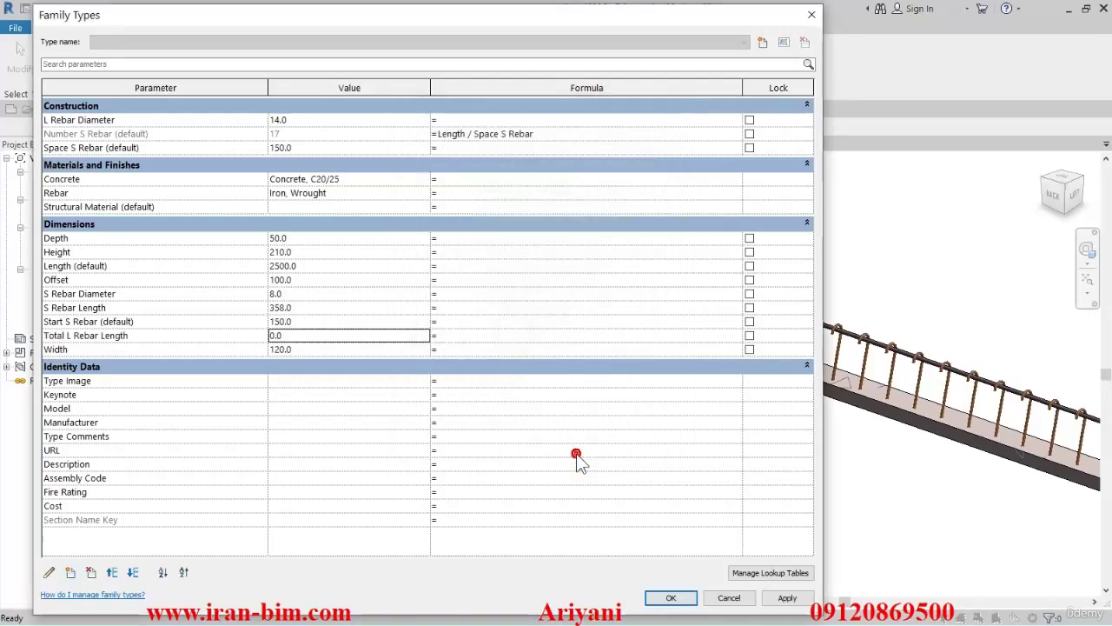
Step: Edit the Total L Rebar Length parameter so that it is grouped under Construction
click(147, 334)
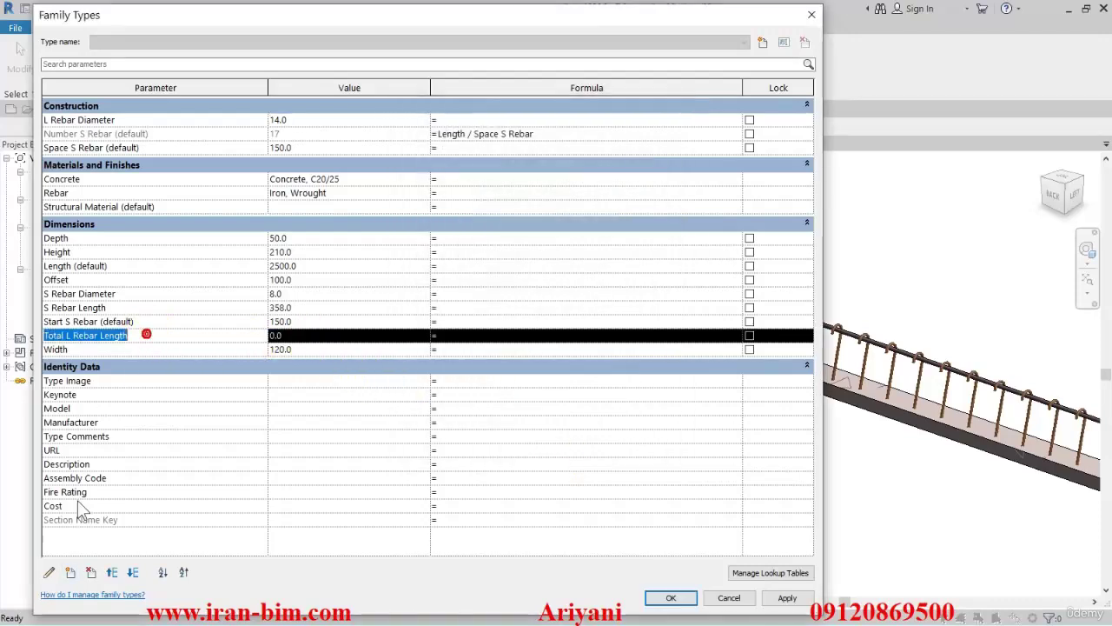
click(50, 572)
click(467, 362)
click(468, 363)
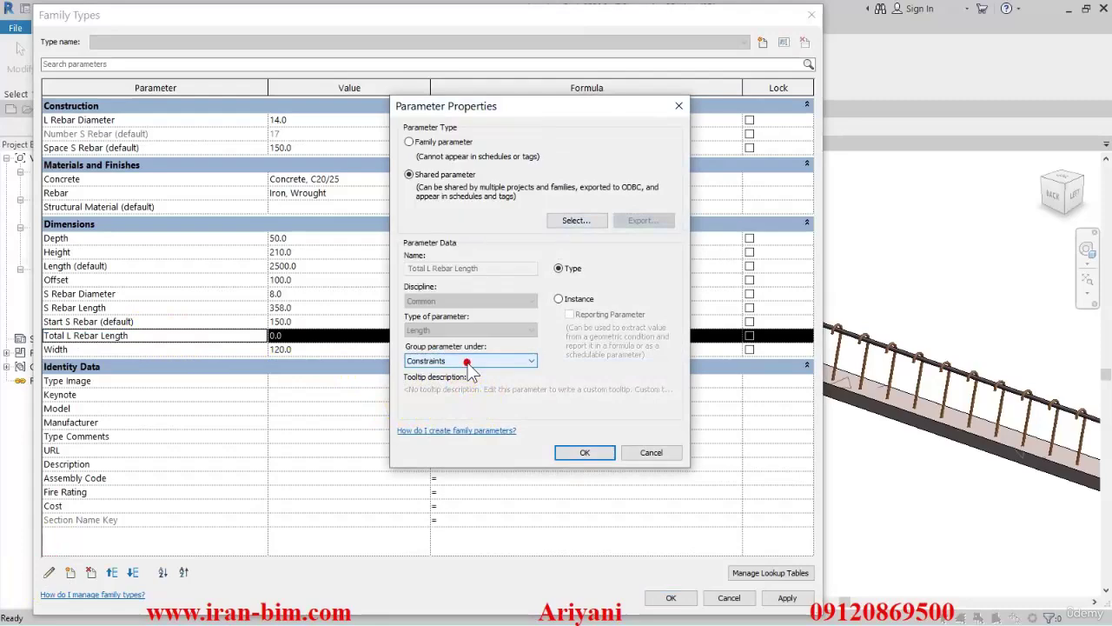
click(565, 449)
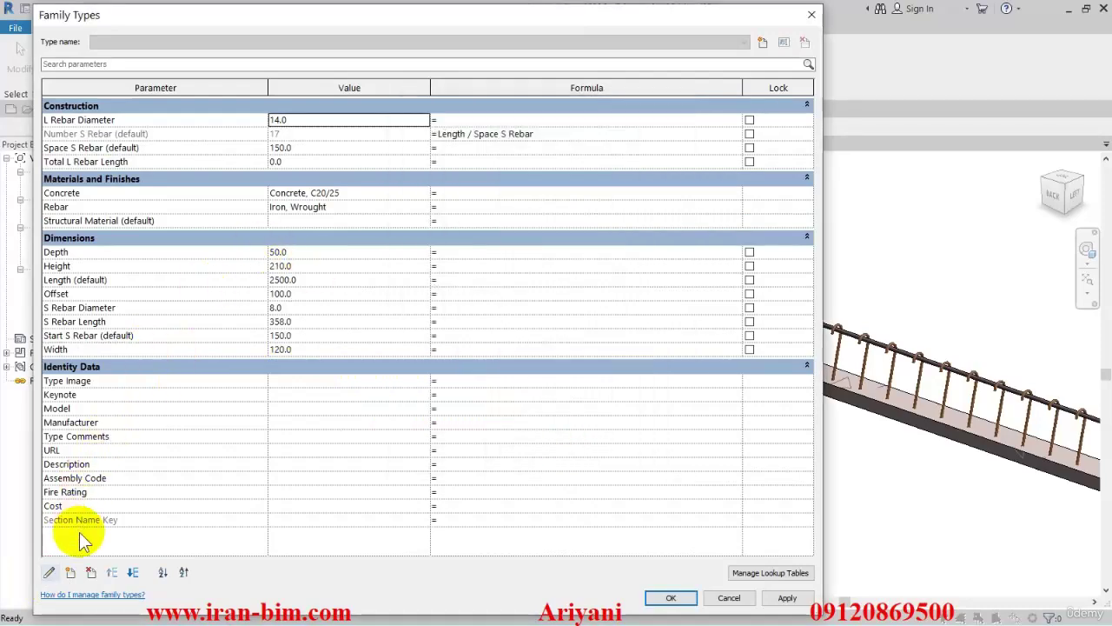
Step: Start another shared family parameter and choose Total S Rebar Length from the T Beams group
click(71, 572)
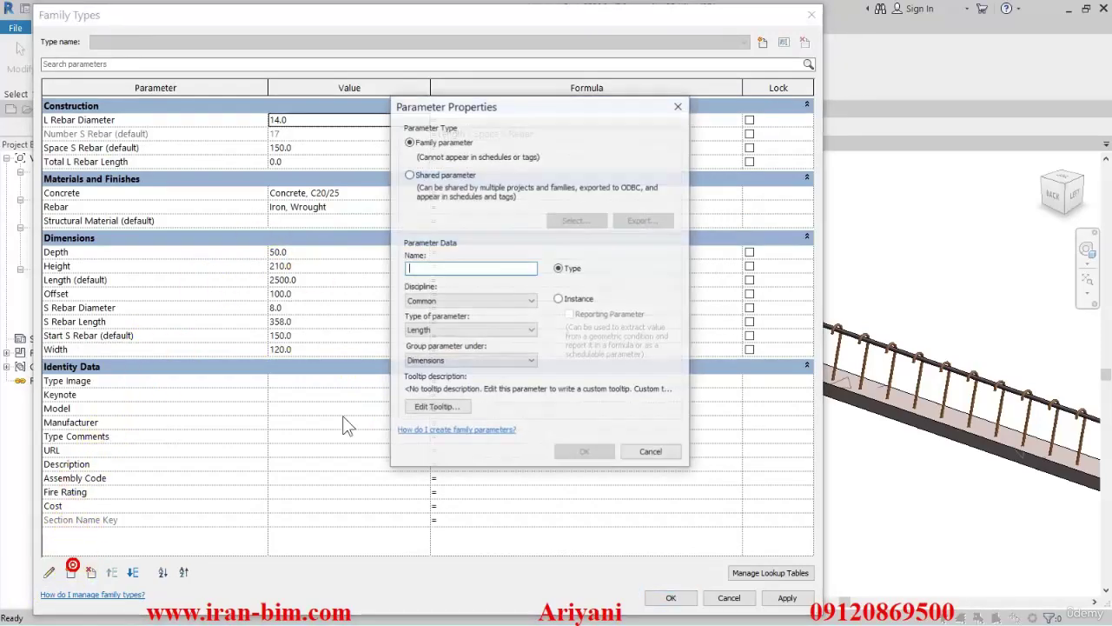
click(439, 174)
click(572, 220)
click(544, 216)
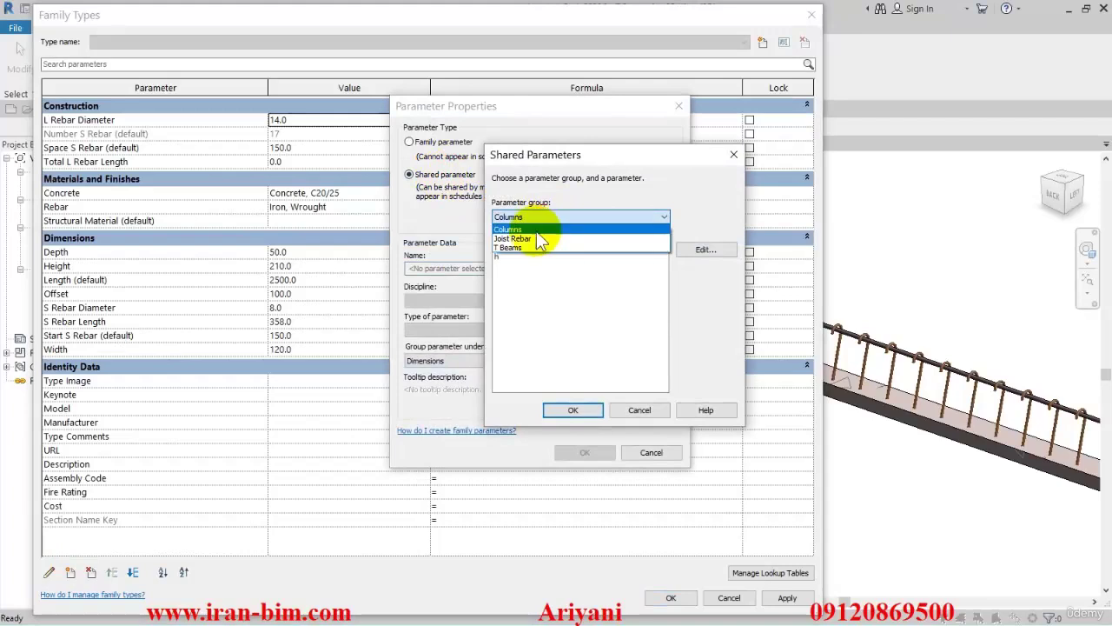
click(521, 248)
click(539, 275)
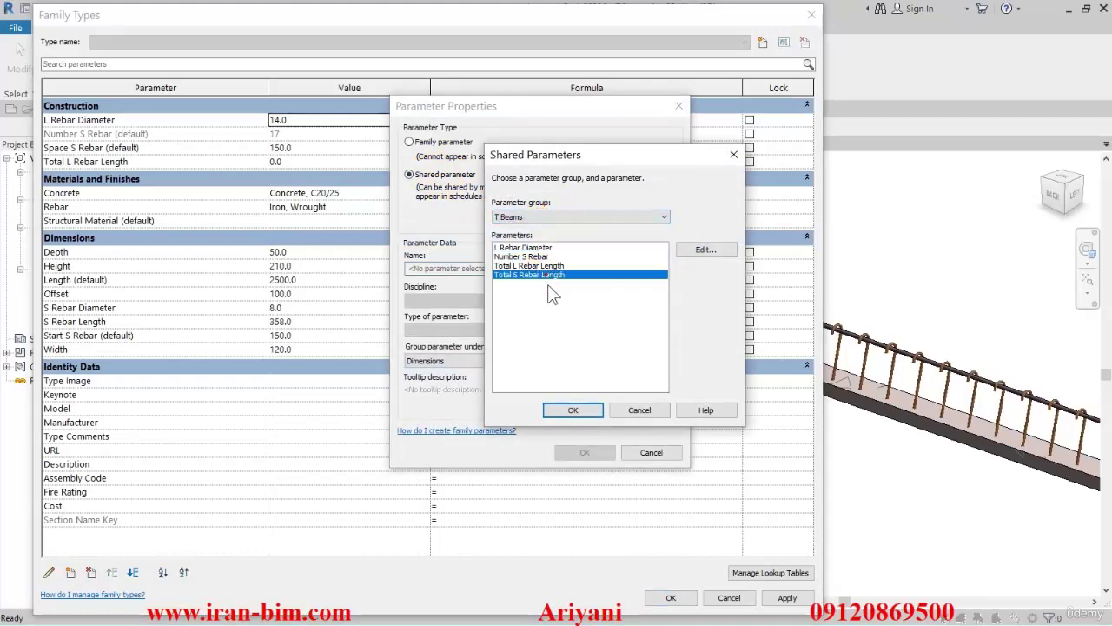
click(572, 410)
Step: Group the Total S Rebar Length parameter under Construction and add it to the family
click(446, 361)
click(448, 361)
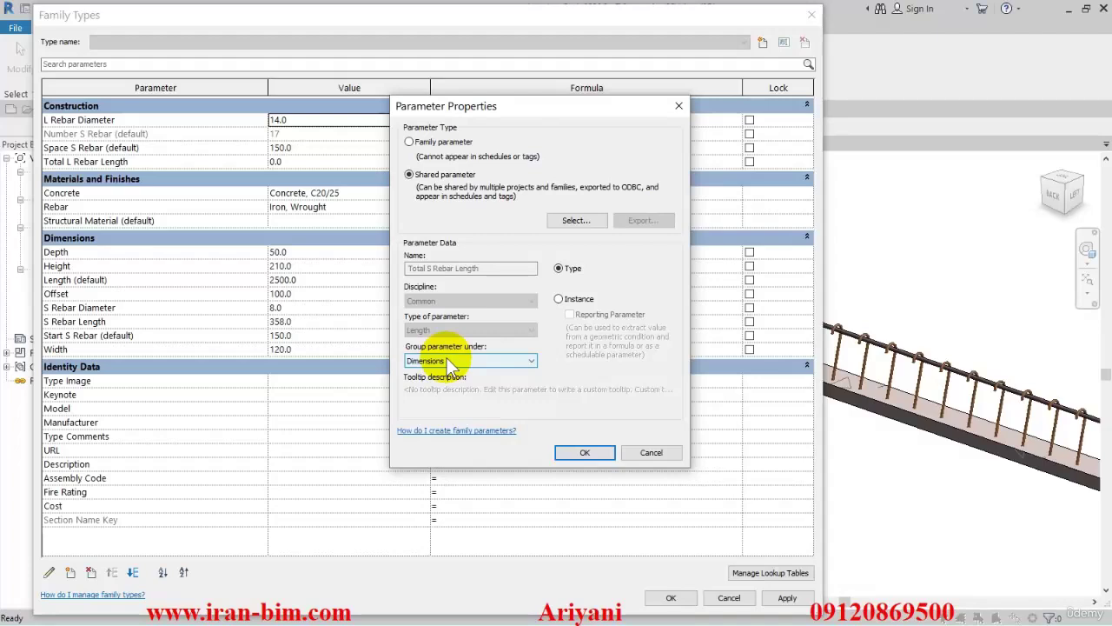
click(530, 361)
click(462, 359)
scroll(461, 360, up, 5)
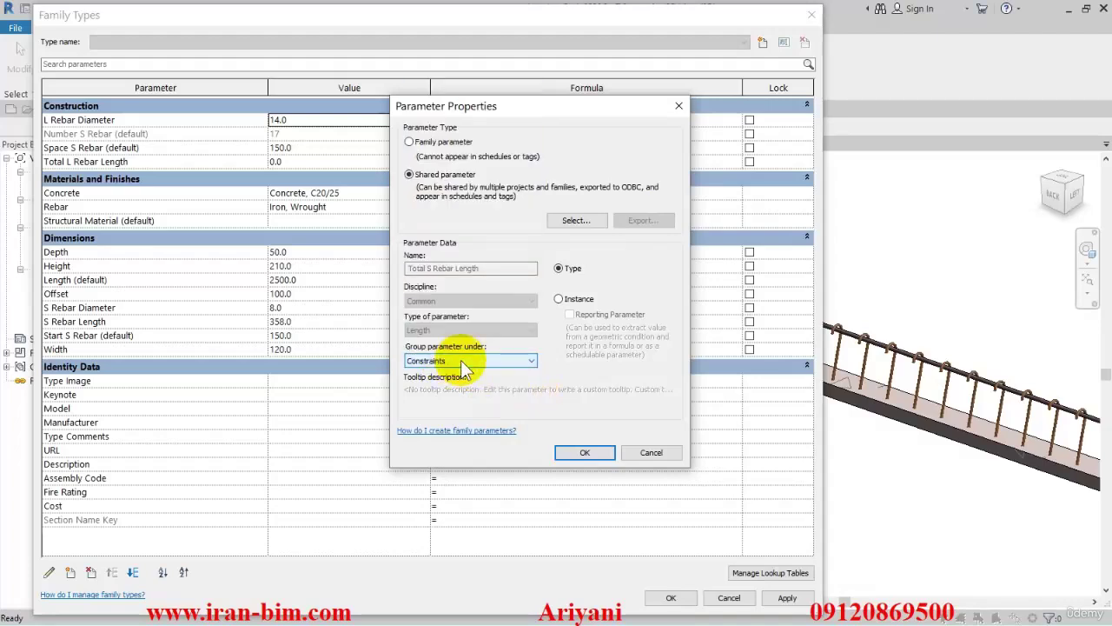
click(580, 453)
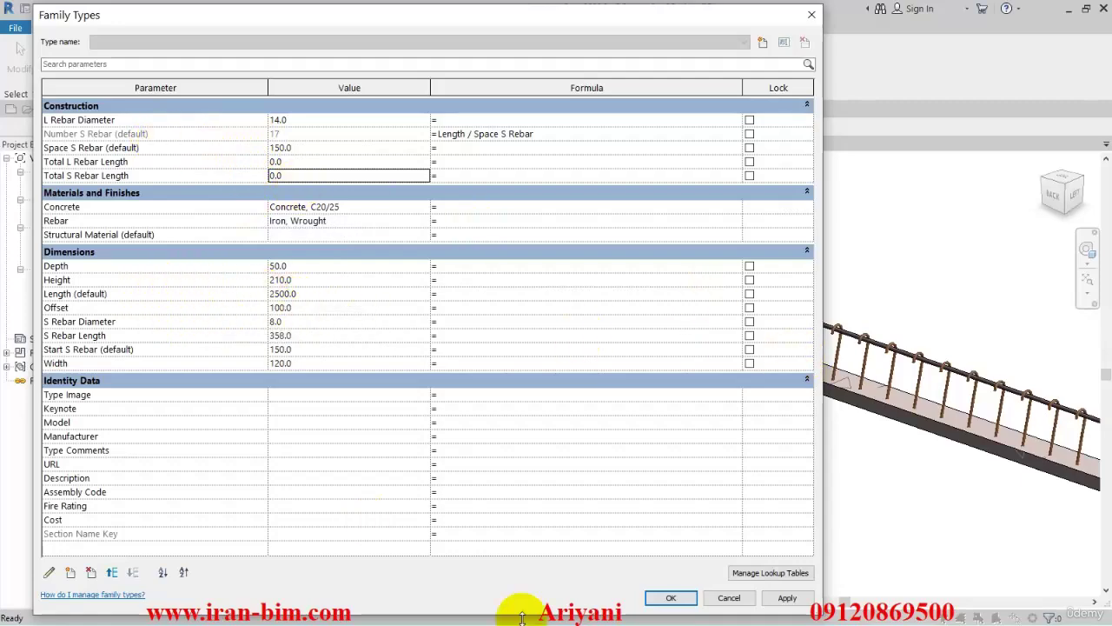
Step: Accept the family type changes and open the Ref. Level floor plan
click(668, 599)
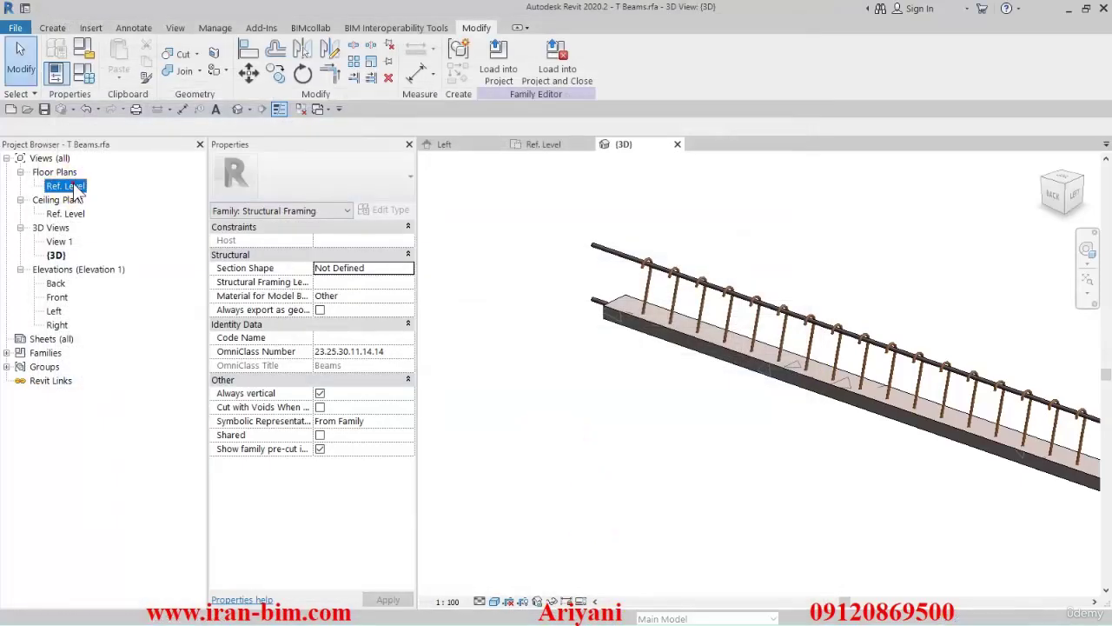
double_click(69, 185)
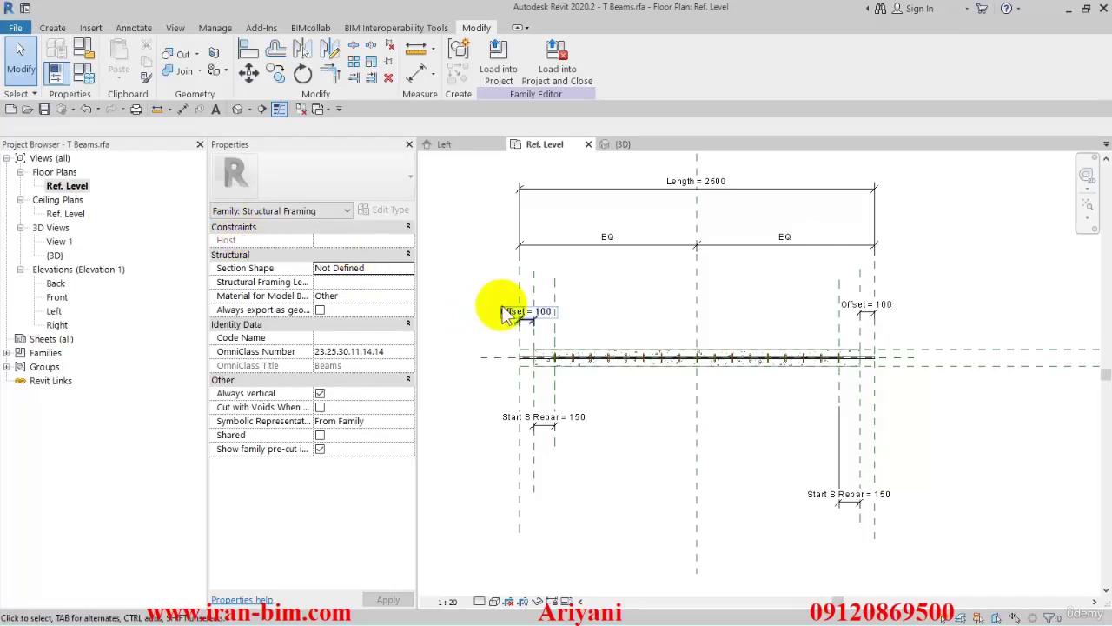
middle_drag(635, 244, 670, 248)
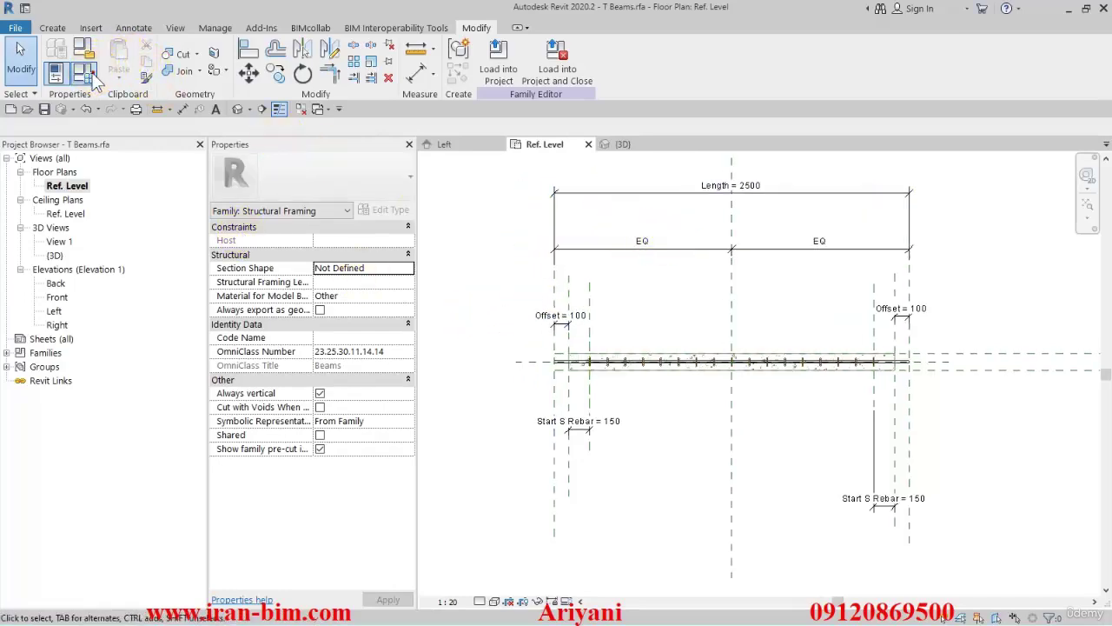
Step: Reopen the family types and review the L Rebar Diameter, Total L Rebar Length and Length parameters
click(84, 72)
click(72, 120)
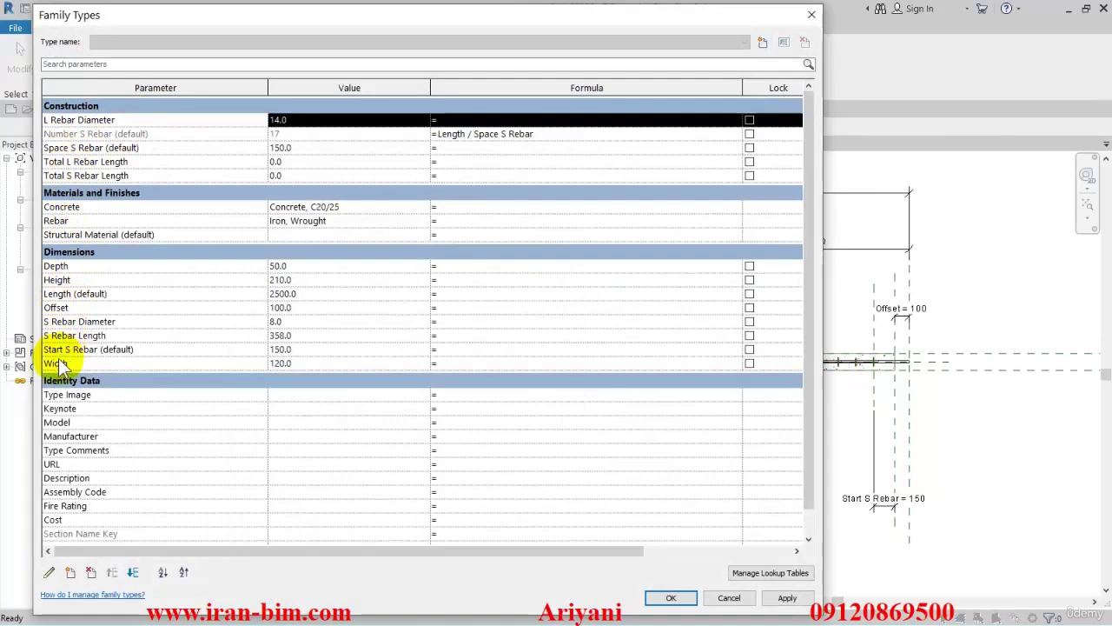
click(75, 162)
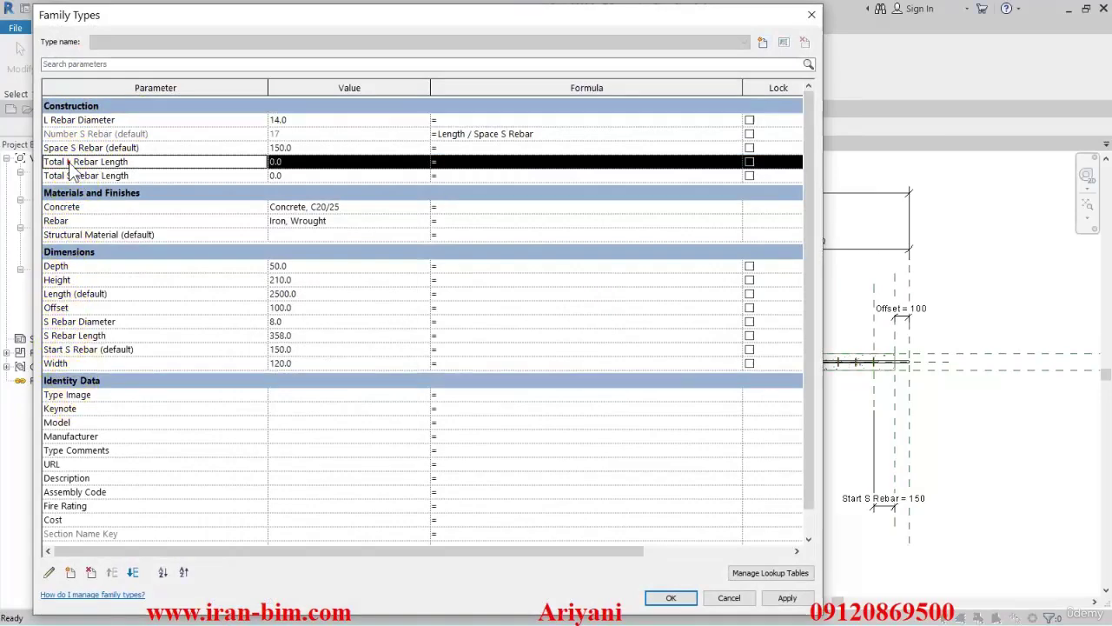
click(73, 294)
double_click(58, 294)
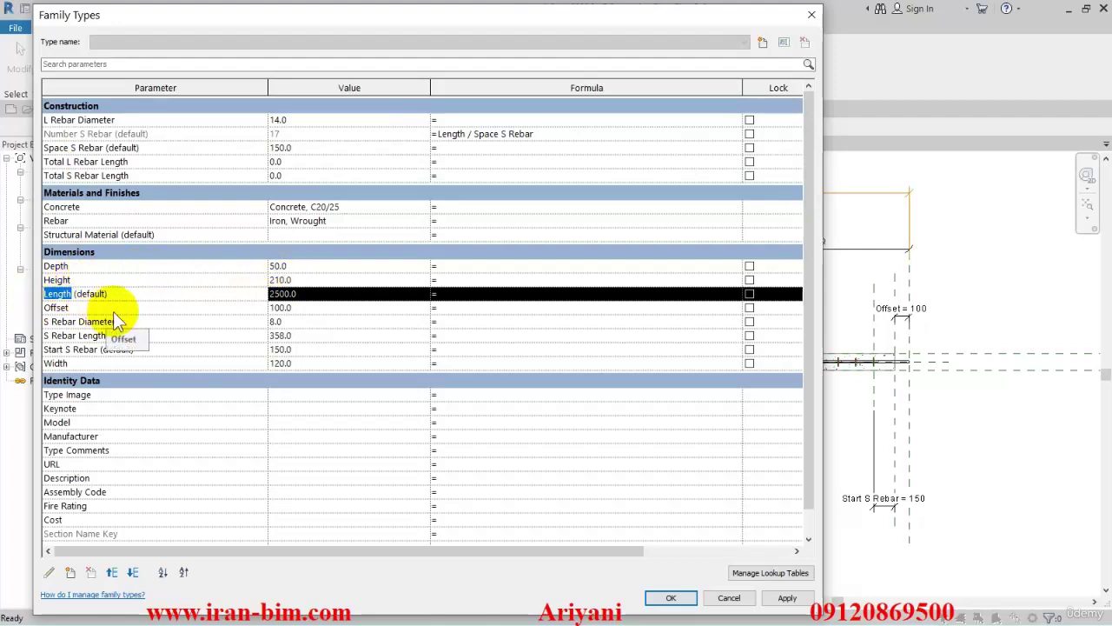
Step: Set the Total L Rebar Length formula to Length * 2
click(106, 162)
click(458, 159)
text(Length * 2)
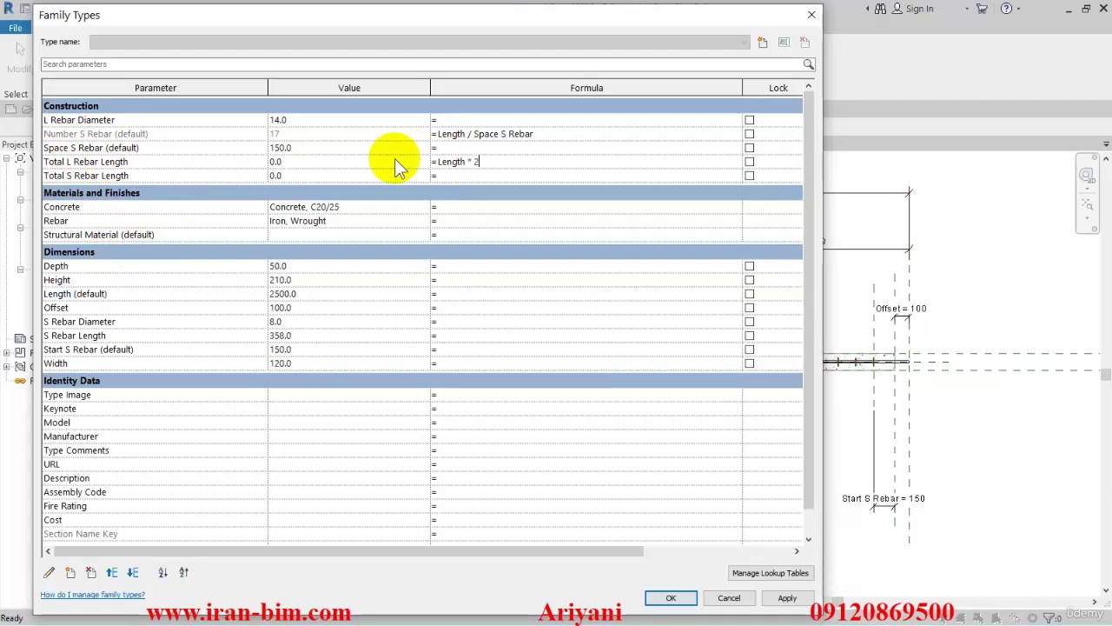
click(398, 224)
click(304, 163)
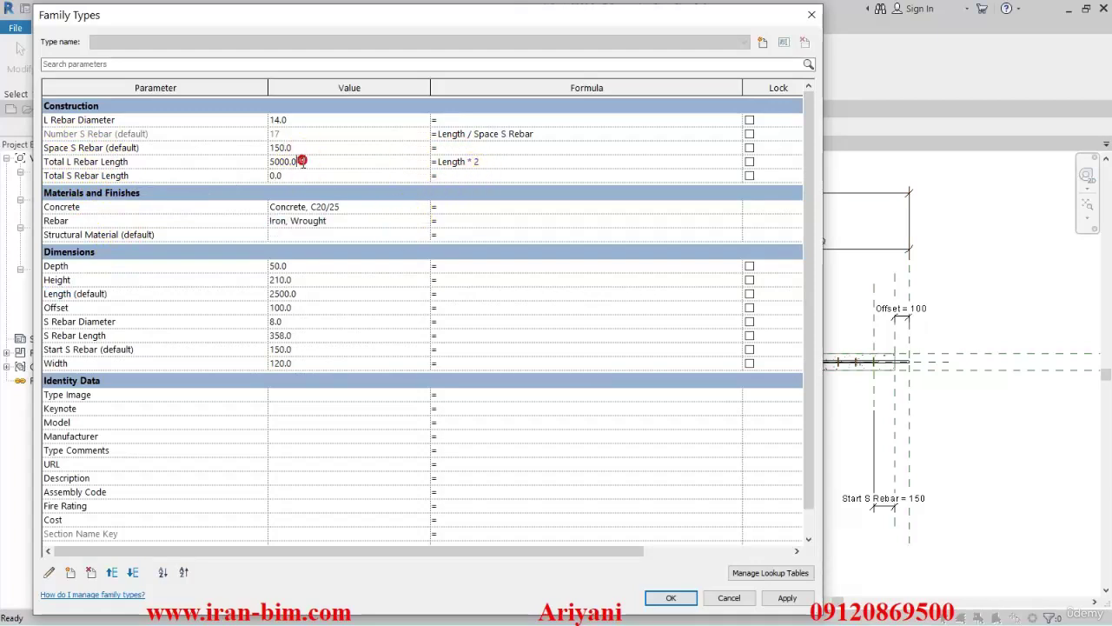
Step: Check the Number S Rebar parameter and copy the S Rebar Length parameter's name for use in a formula
click(94, 176)
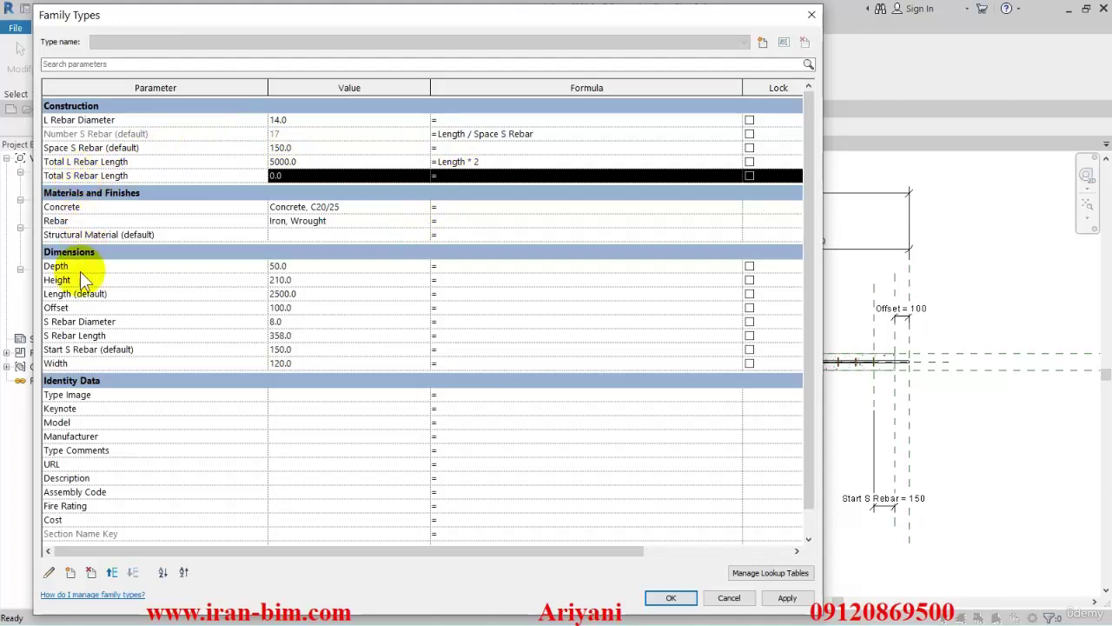
drag(64, 181, 61, 136)
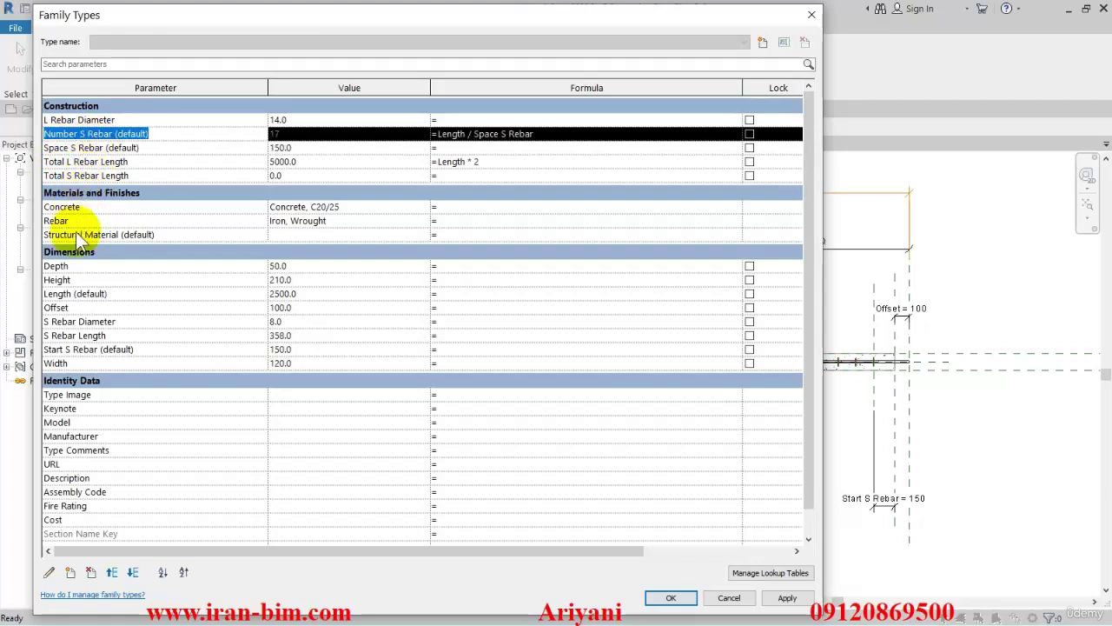
click(73, 335)
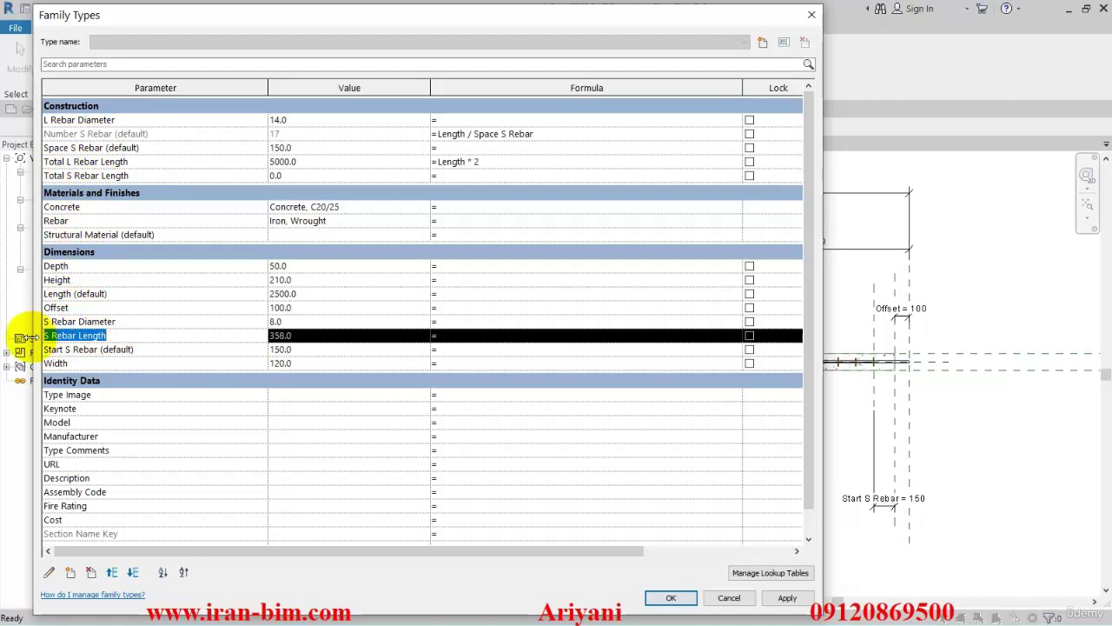
click(456, 149)
text(S Rebar Length)
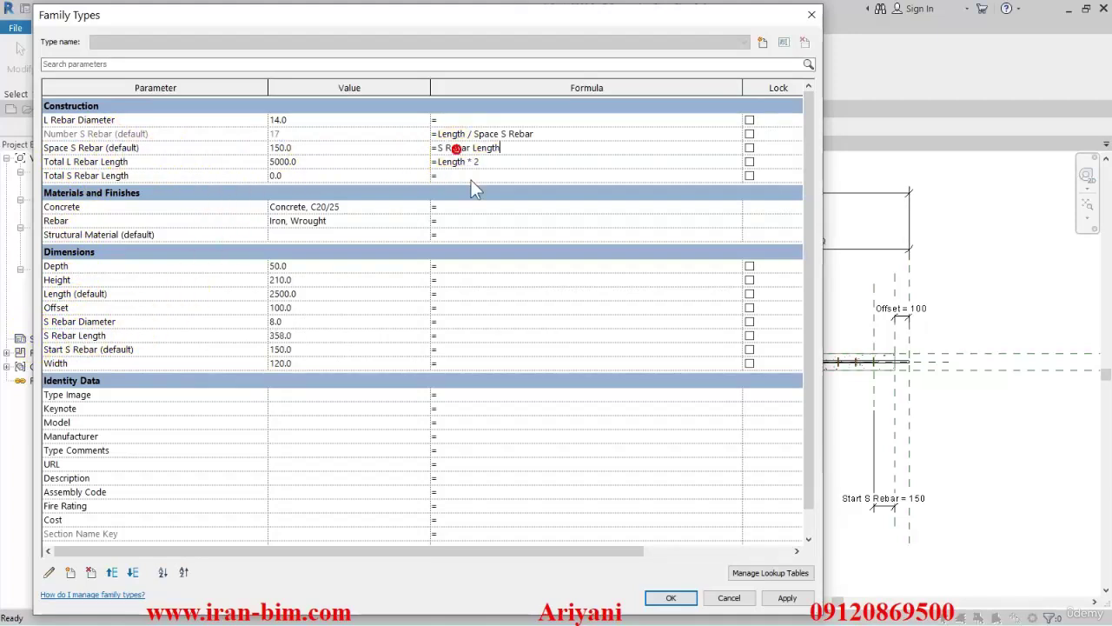
drag(534, 148, 405, 150)
key(BackSpace)
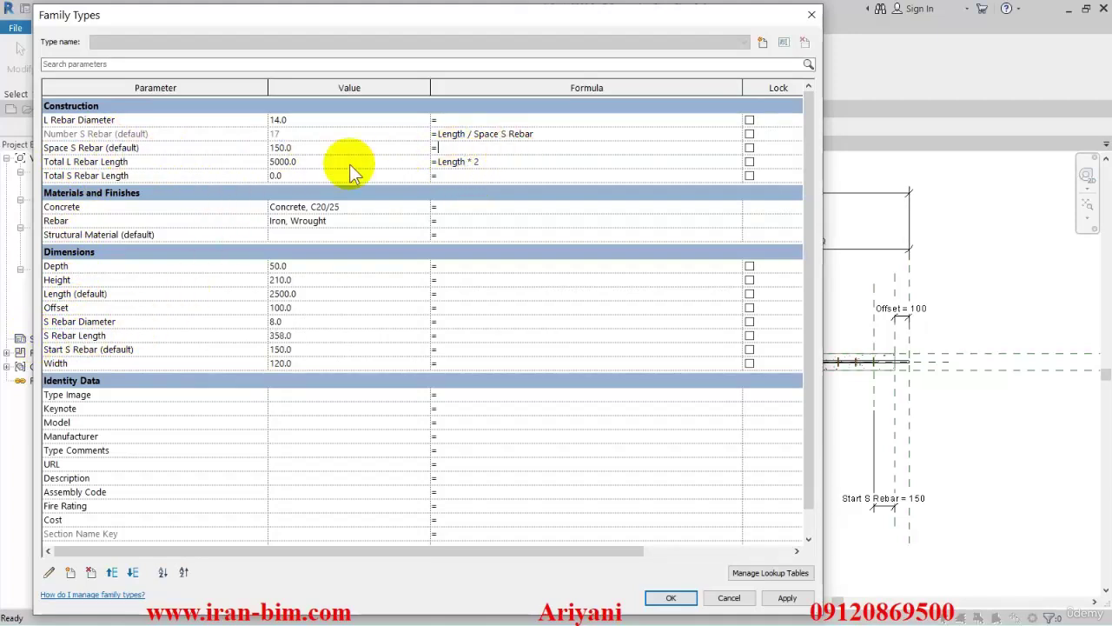
Step: Set the Total S Rebar Length formula to S Rebar Length * Number S Rebar
click(158, 176)
click(488, 175)
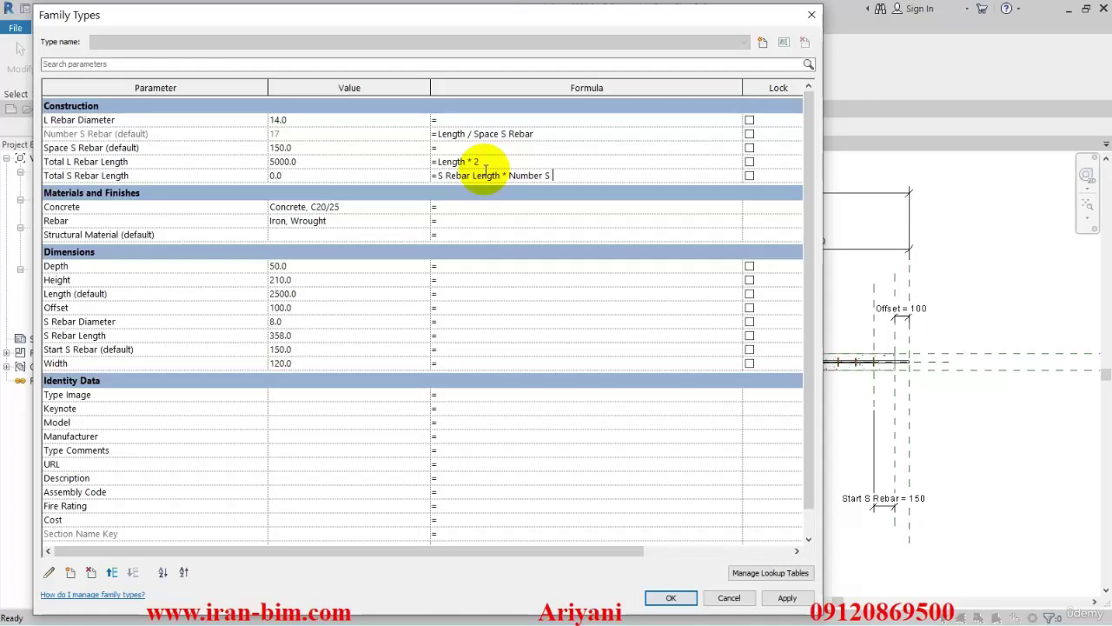
click(506, 235)
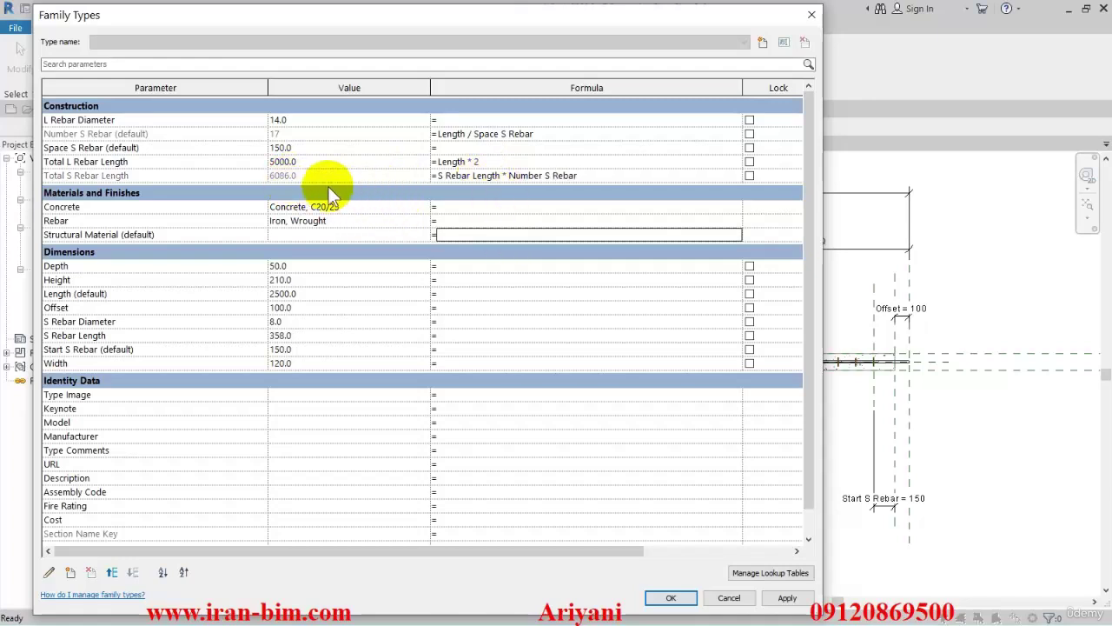
Step: Try to apply the two total rebar length formulas to the family
click(785, 597)
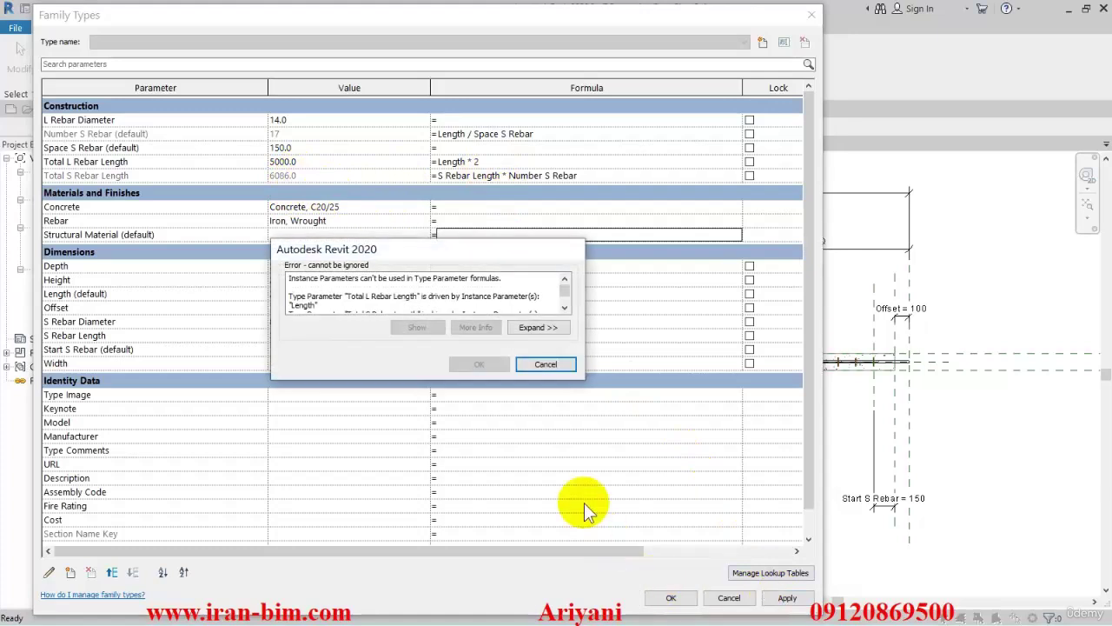
scroll(473, 288, down, 1)
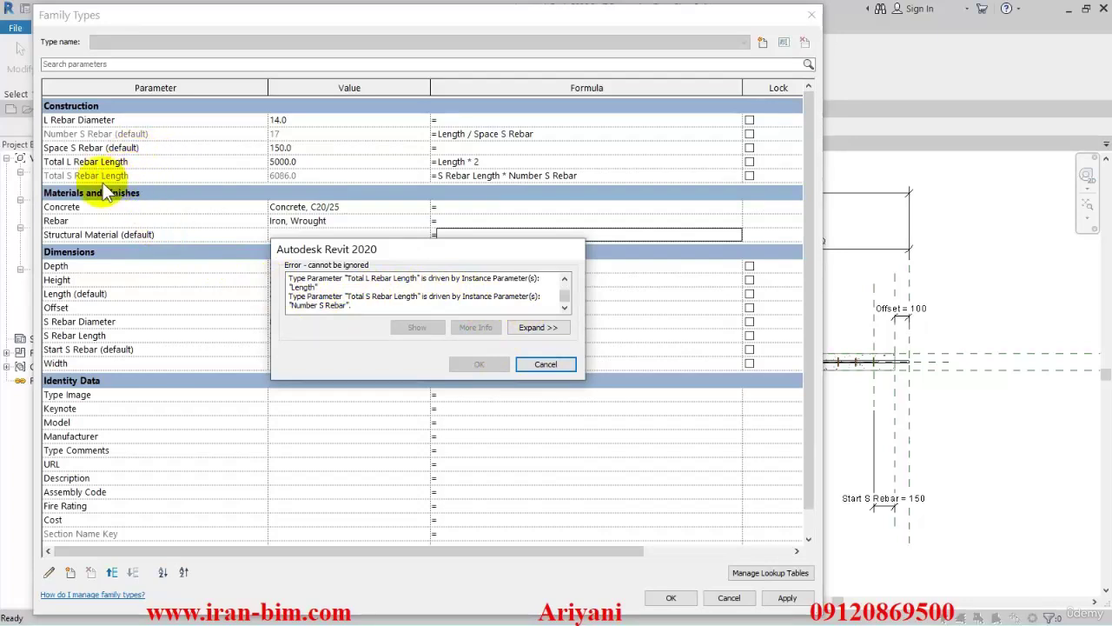
click(542, 364)
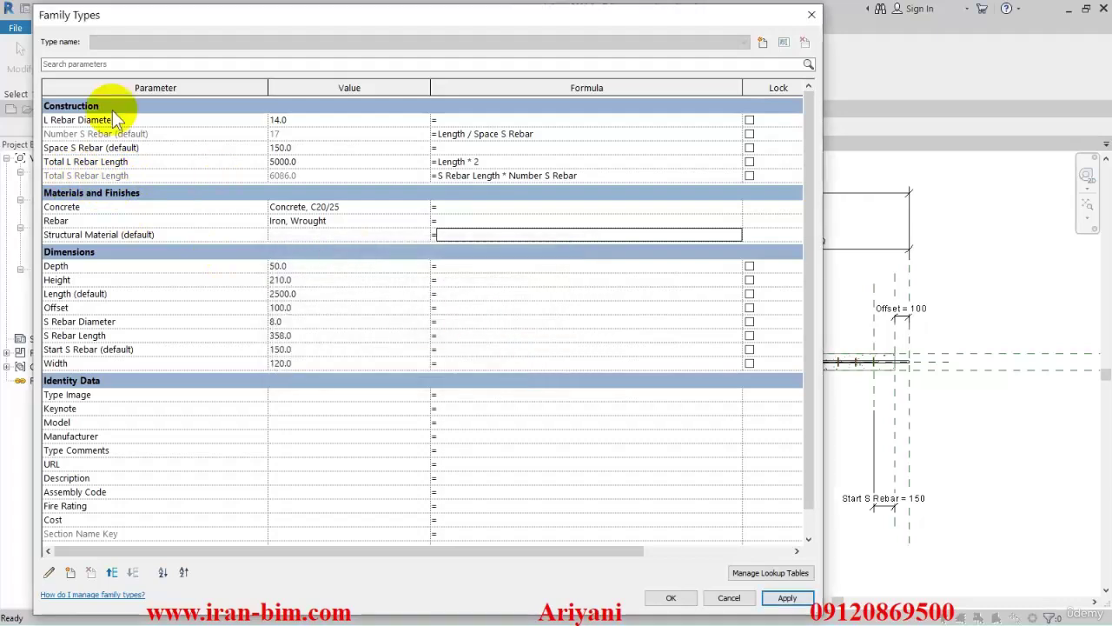
click(84, 149)
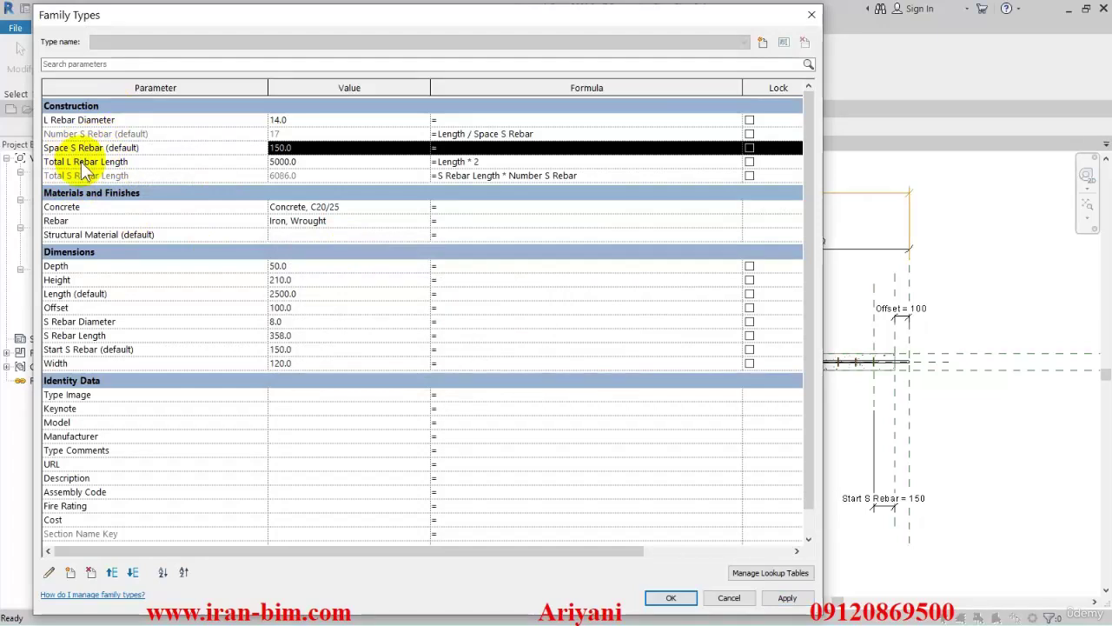
click(86, 161)
click(87, 148)
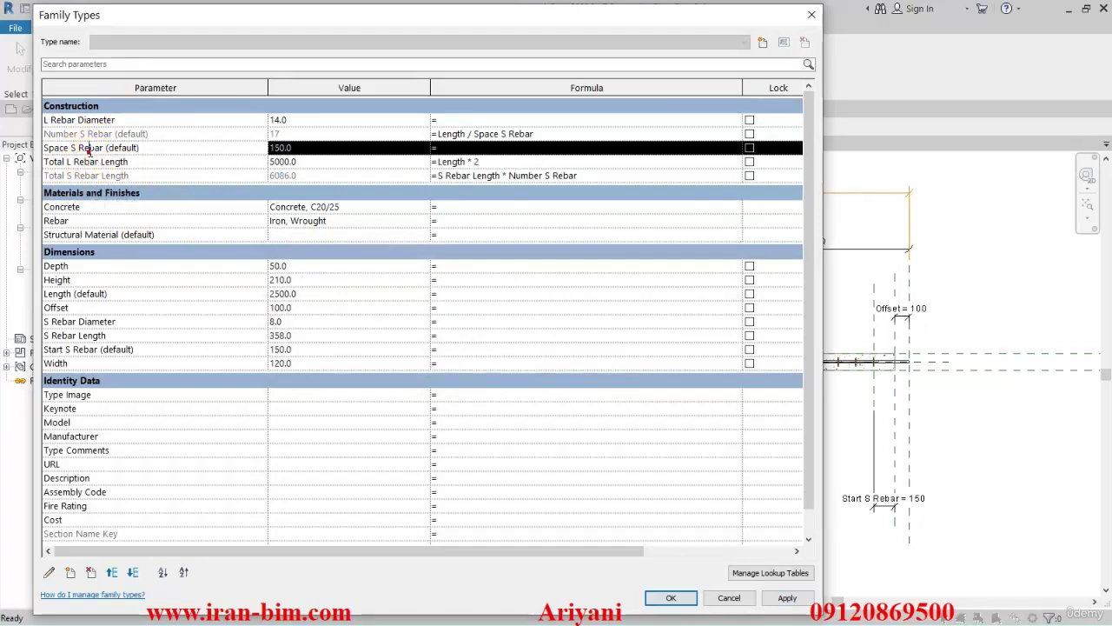
click(49, 571)
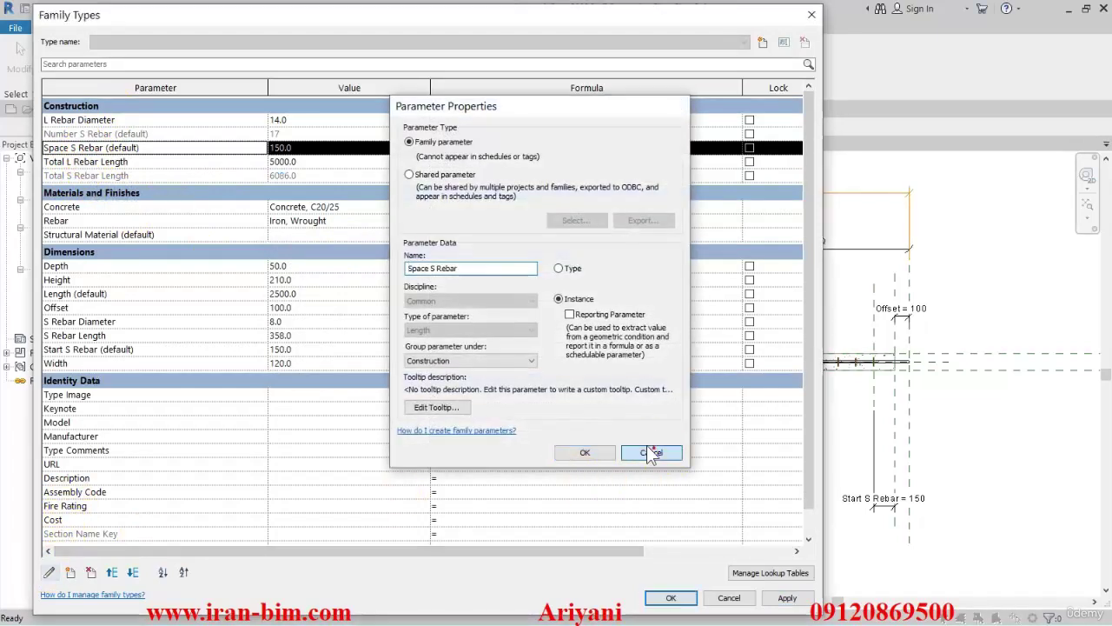
click(651, 452)
Step: Try to change the Total L Rebar Length parameter from type to instance
click(131, 163)
click(49, 572)
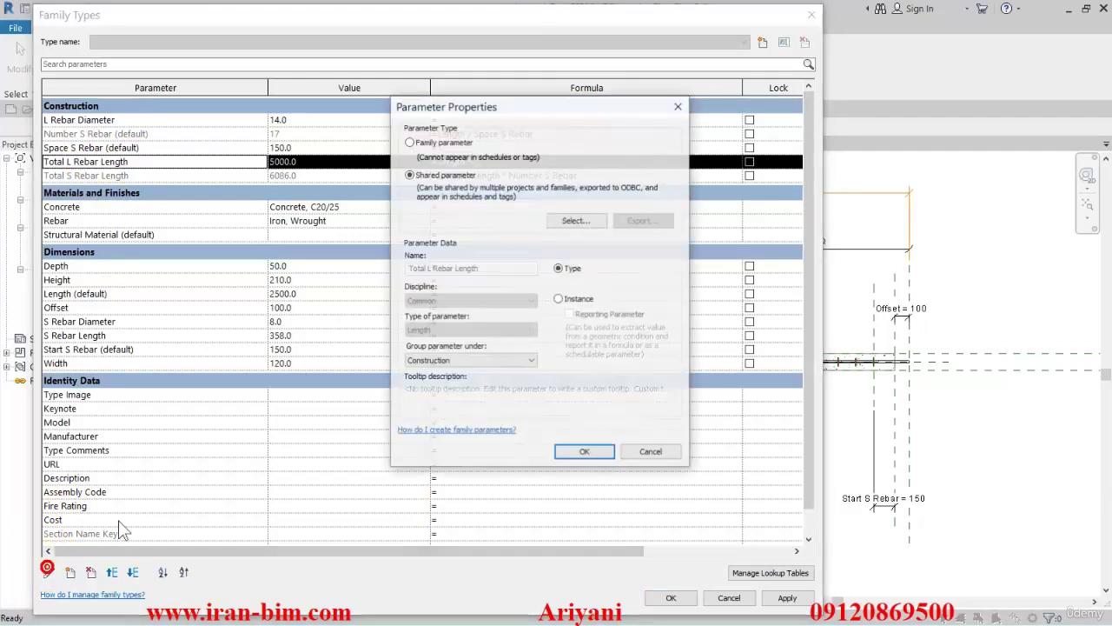
click(559, 298)
click(573, 453)
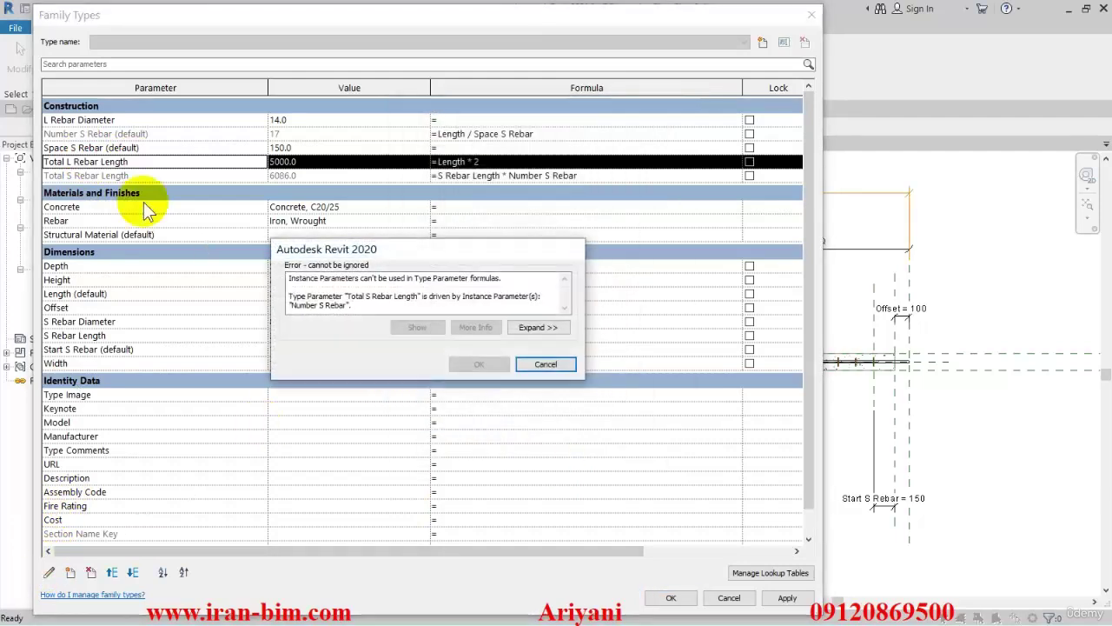
click(537, 363)
Step: Try to change the Space S Rebar parameter from instance to type
click(103, 147)
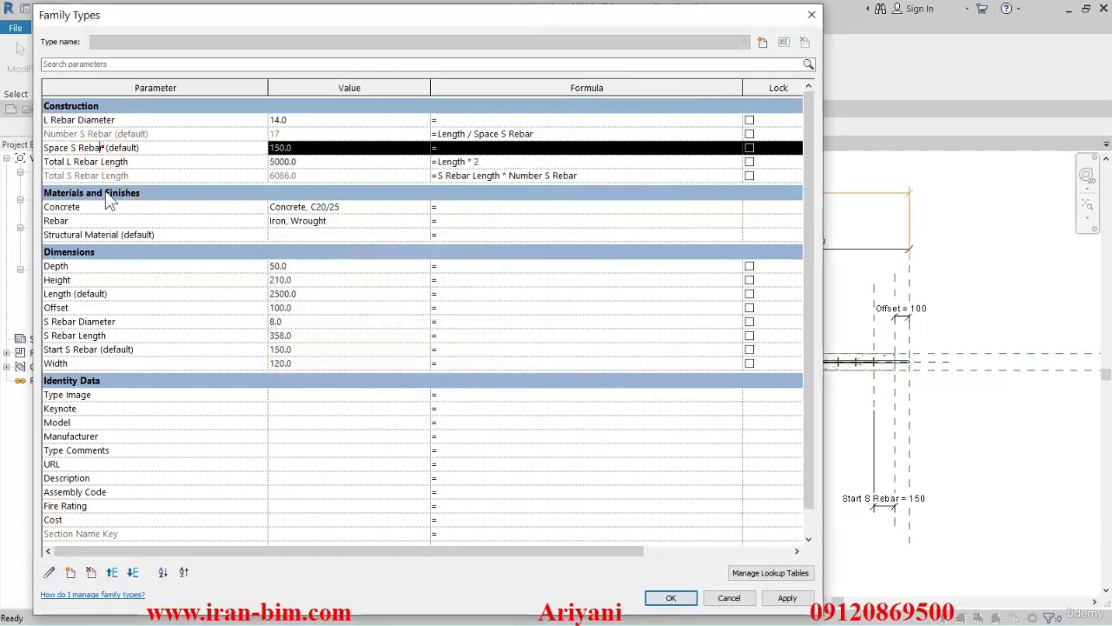
click(50, 572)
click(558, 268)
click(580, 450)
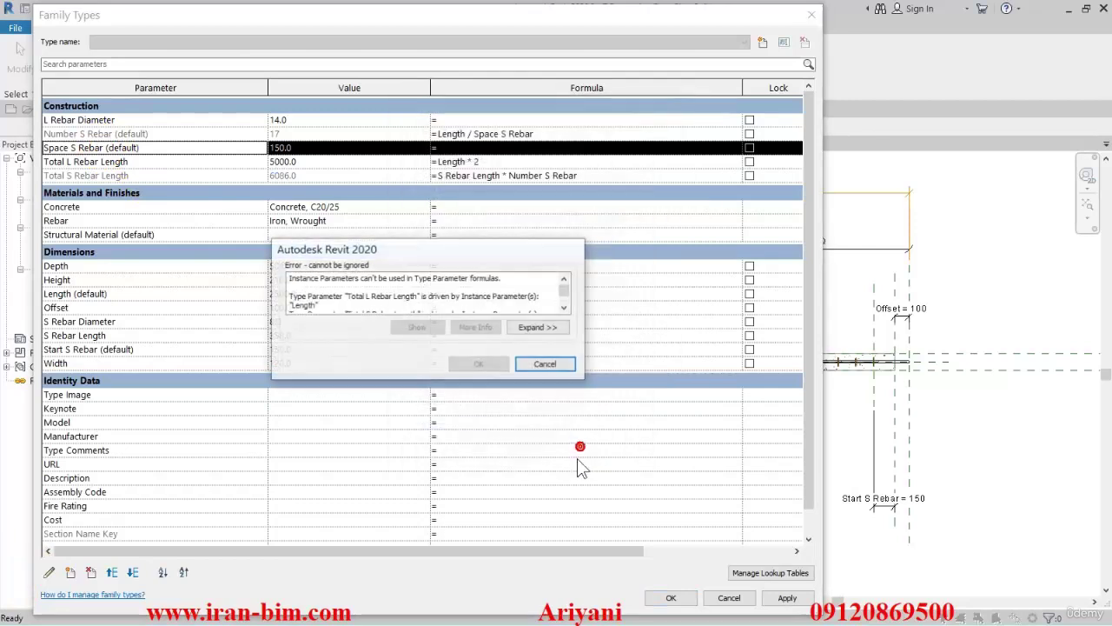
click(555, 366)
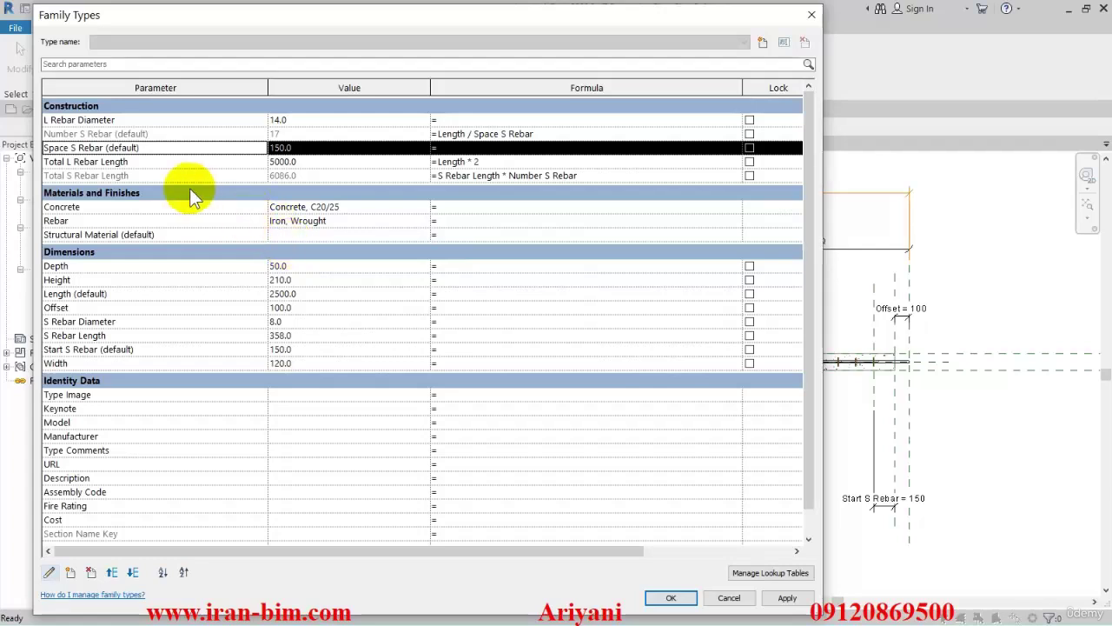
Step: Cut the Length * 2 formula out of the Total L Rebar Length parameter
double_click(151, 161)
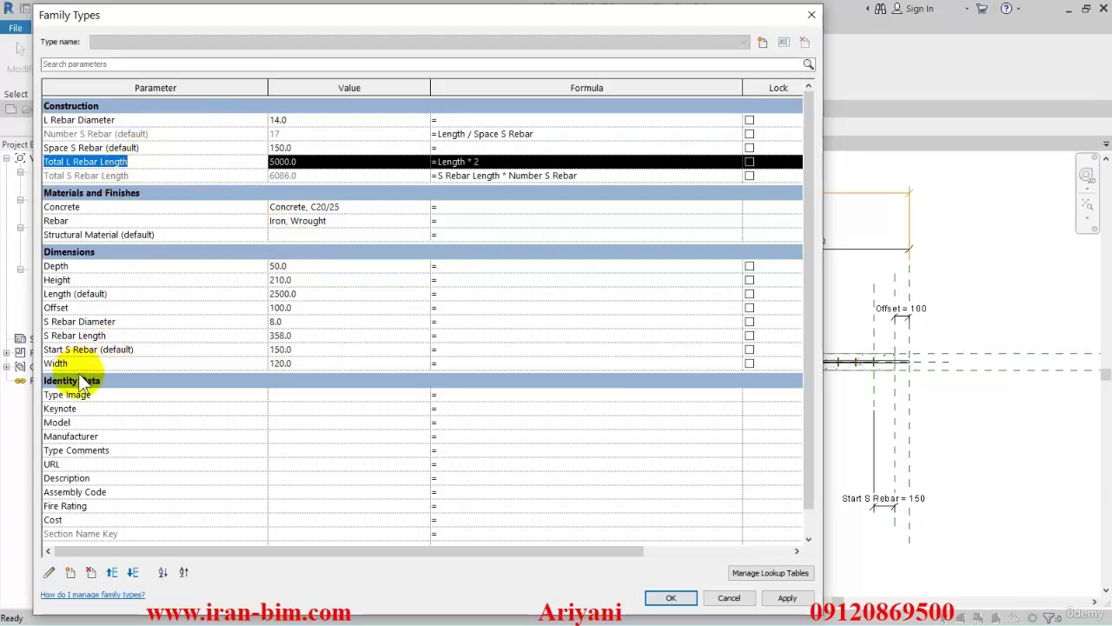
click(500, 163)
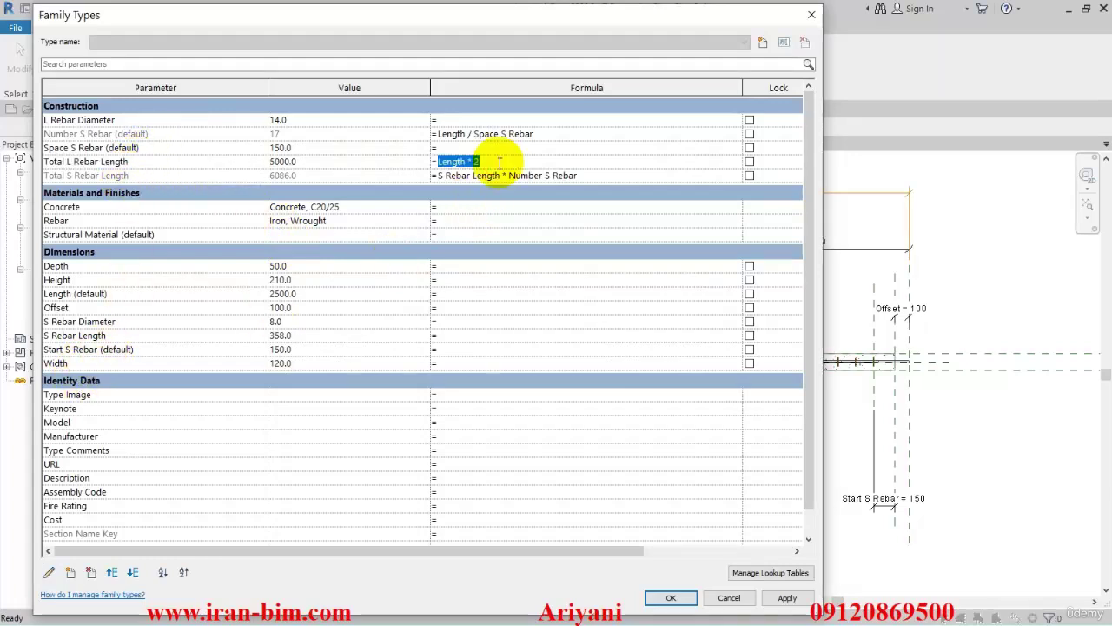
key(Delete)
Step: Retry changing Total L Rebar Length to an instance parameter with its formula removed
click(179, 165)
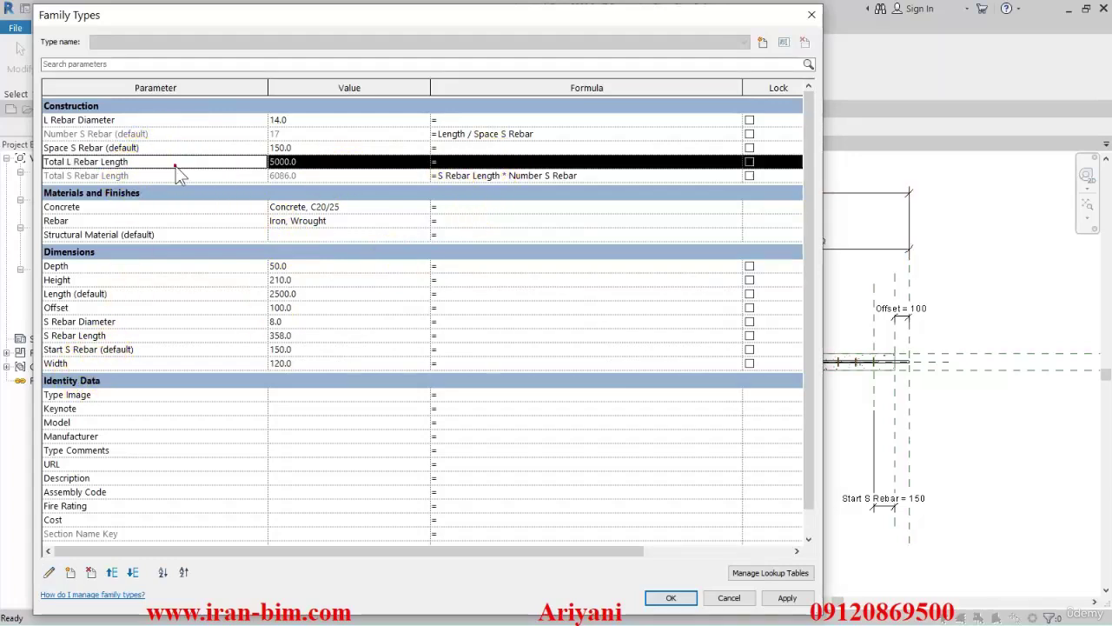
click(50, 569)
click(573, 300)
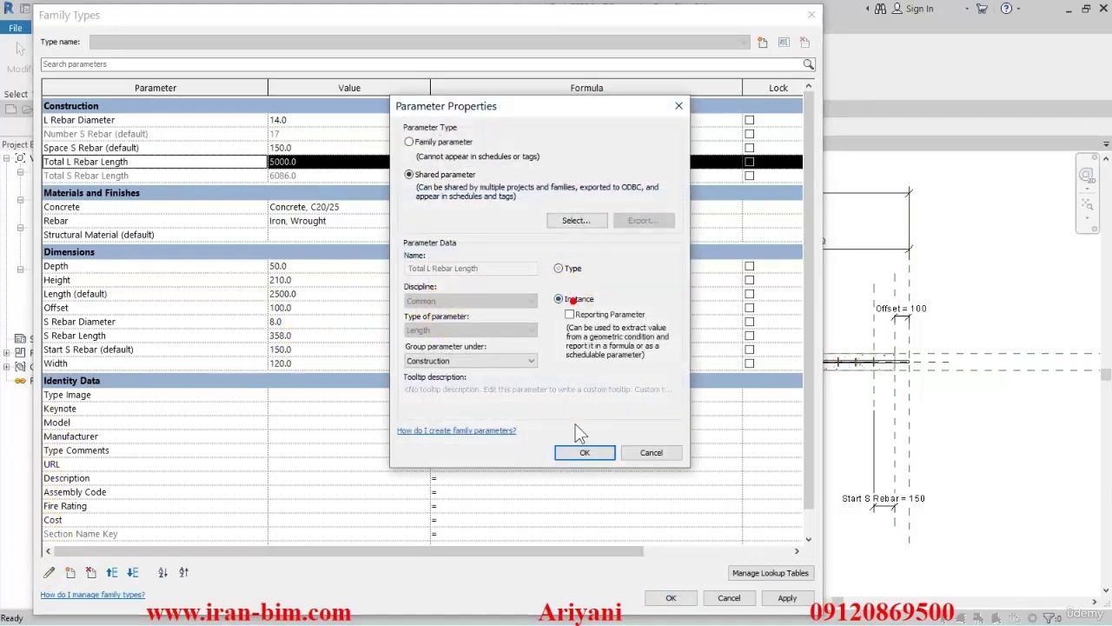
click(584, 452)
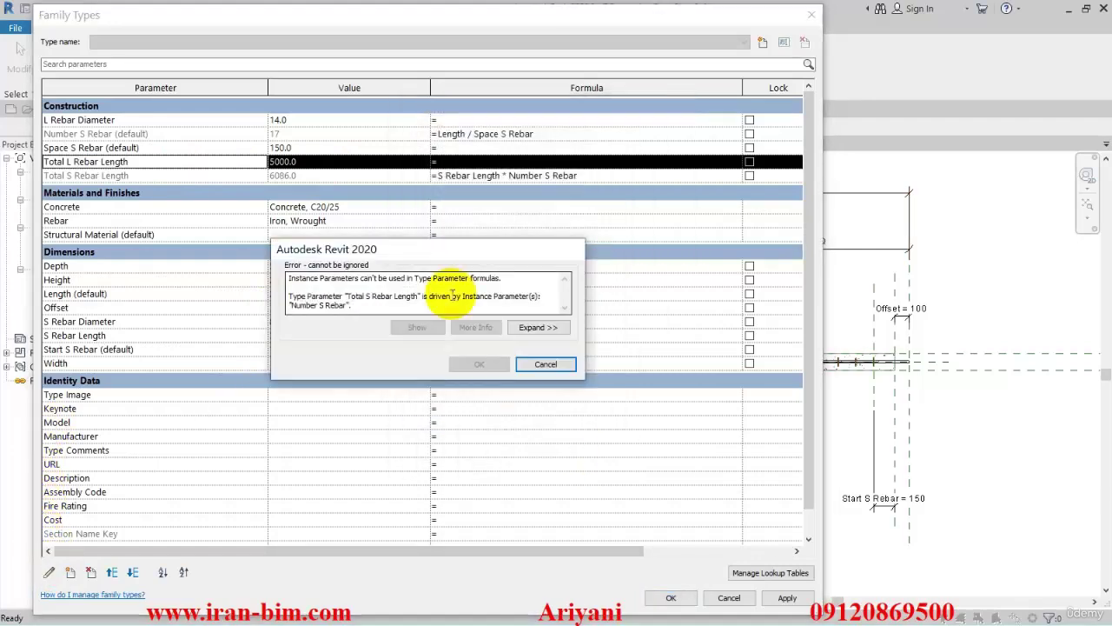
click(543, 364)
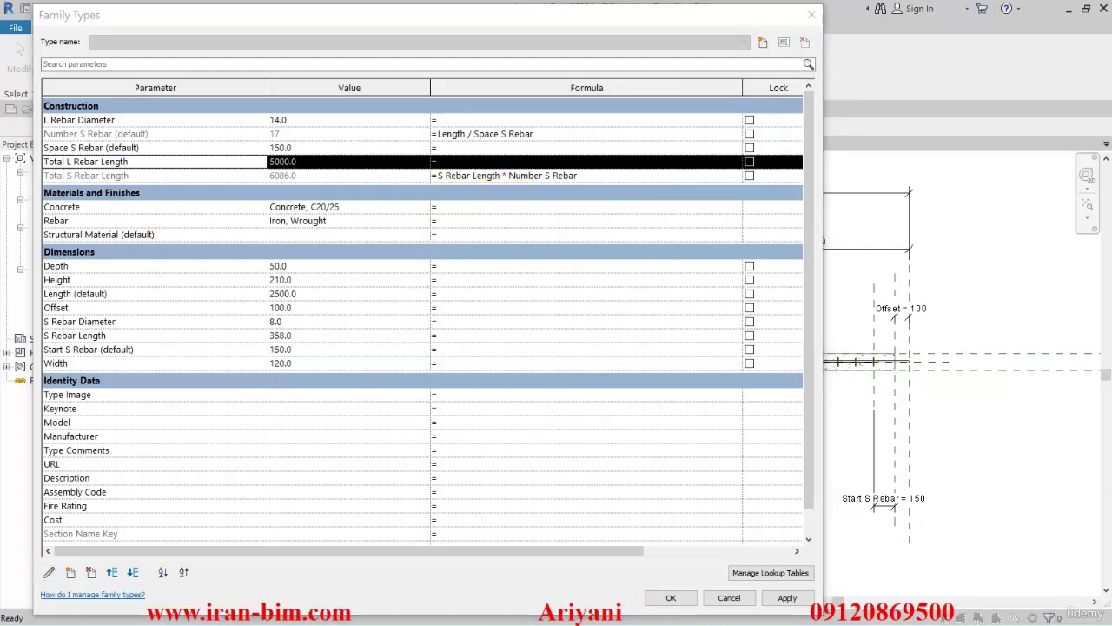
Step: Store Length * 2 in a Notepad note and move the Total S Rebar Length formula, S Rebar Length * Number S Rebar, there as well
text(Length * 2)
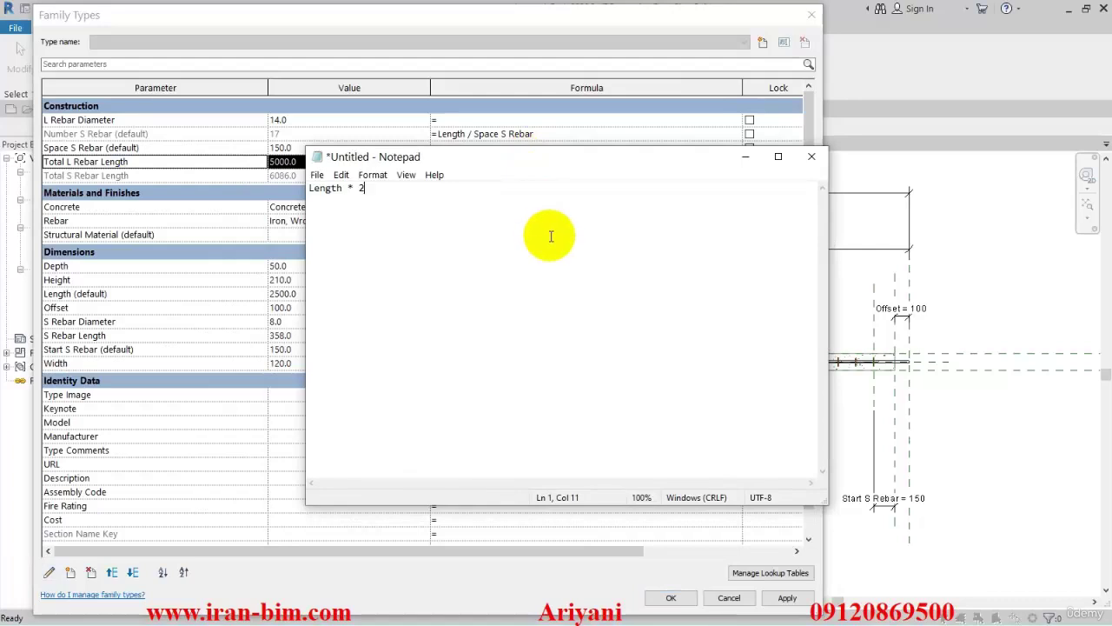
drag(496, 154, 1082, 164)
click(601, 169)
click(600, 172)
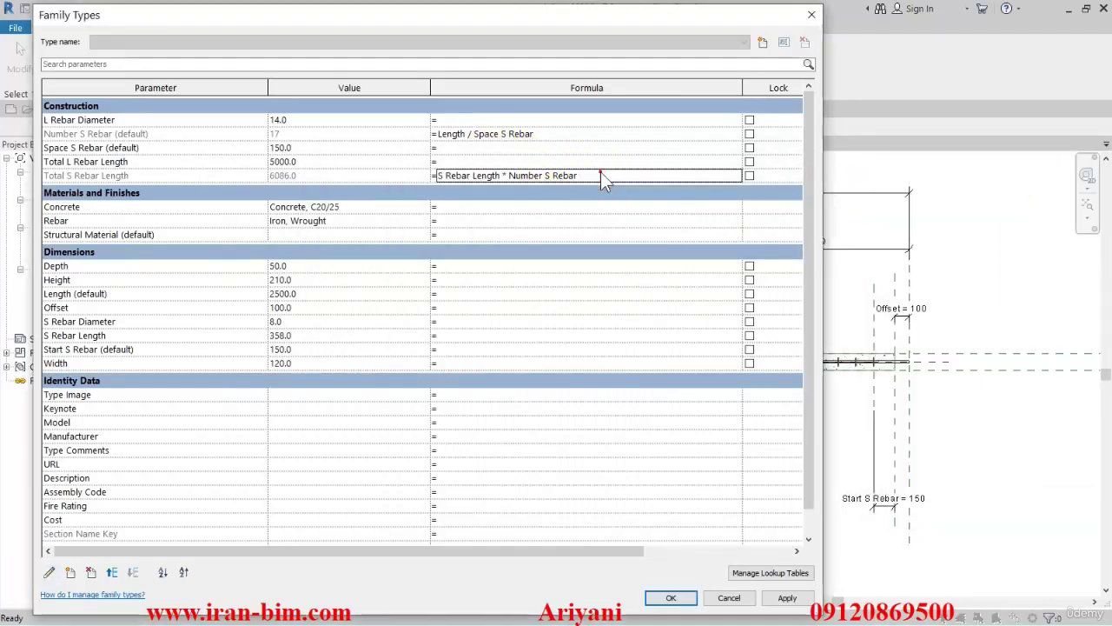
key(ctrl+x)
key(alt+Tab)
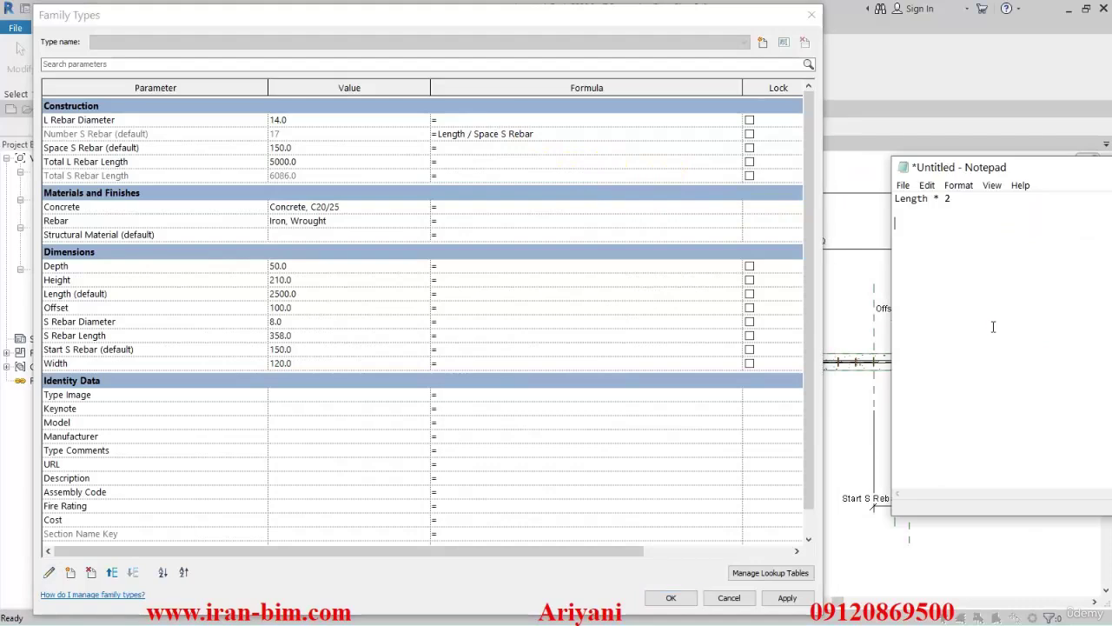
key(ctrl+v)
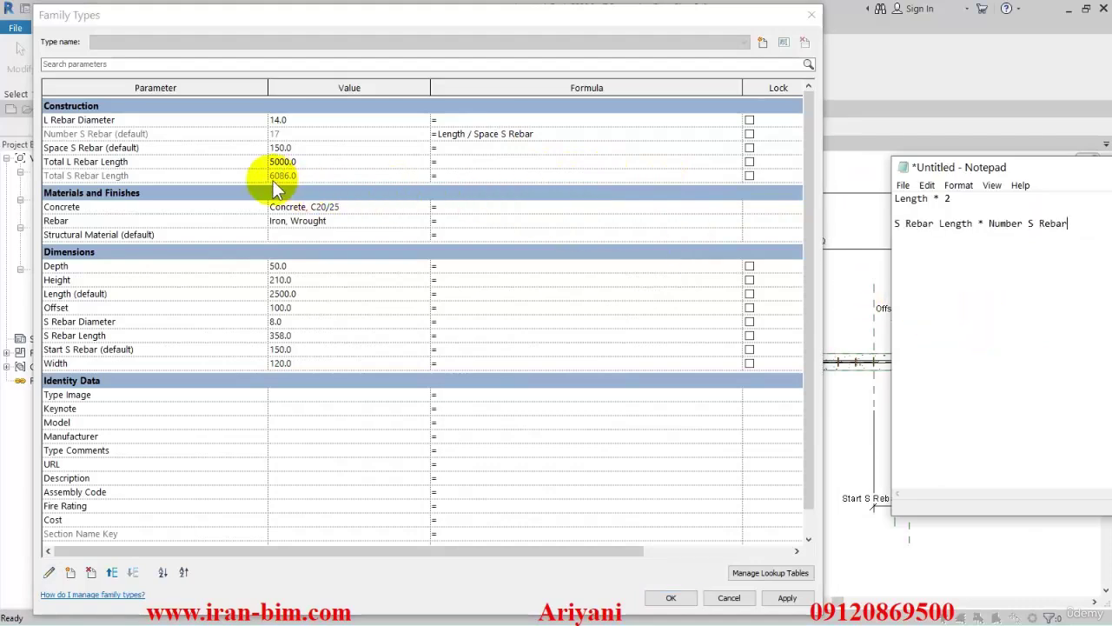
Step: Change the Total S Rebar Length parameter to an instance parameter
click(177, 179)
click(51, 571)
click(560, 298)
click(583, 452)
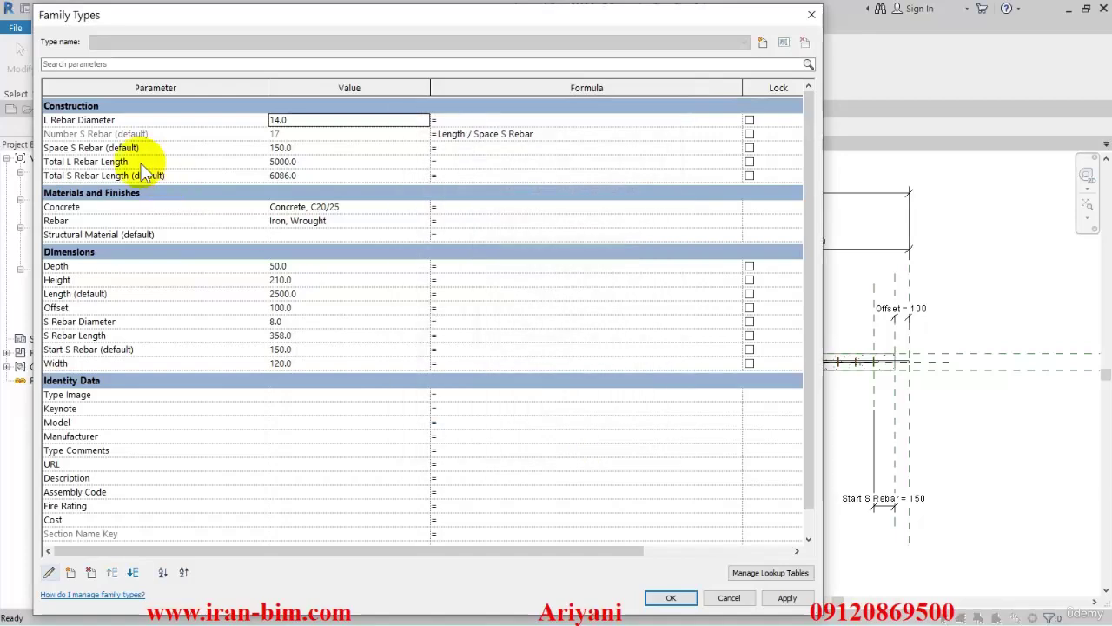
Step: Change the Total L Rebar Length parameter to an instance parameter
click(143, 162)
click(49, 571)
click(573, 298)
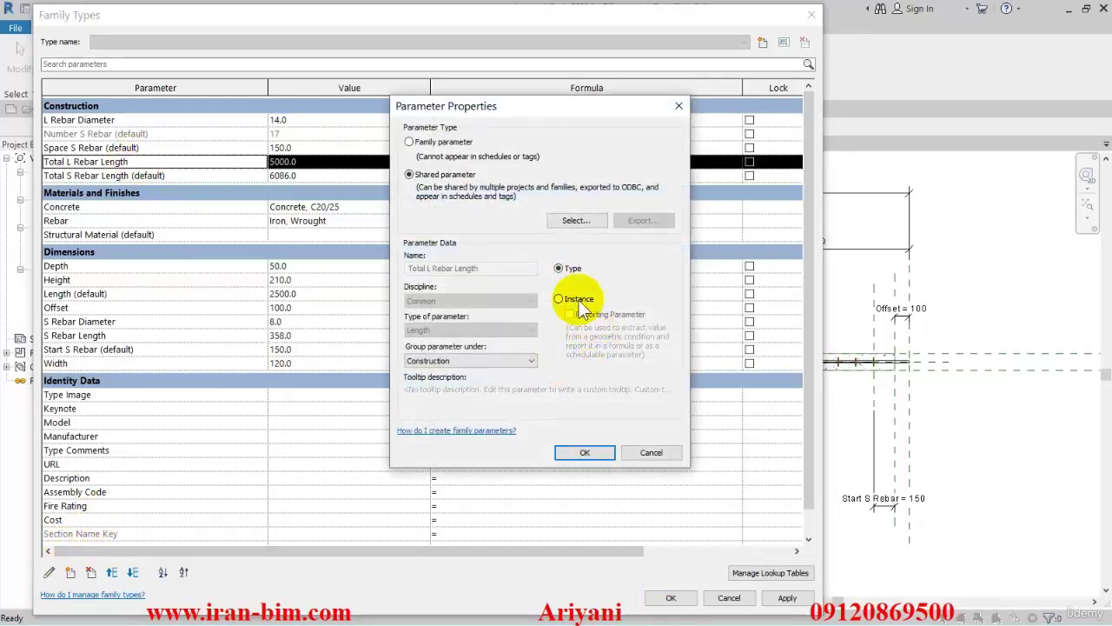
click(585, 453)
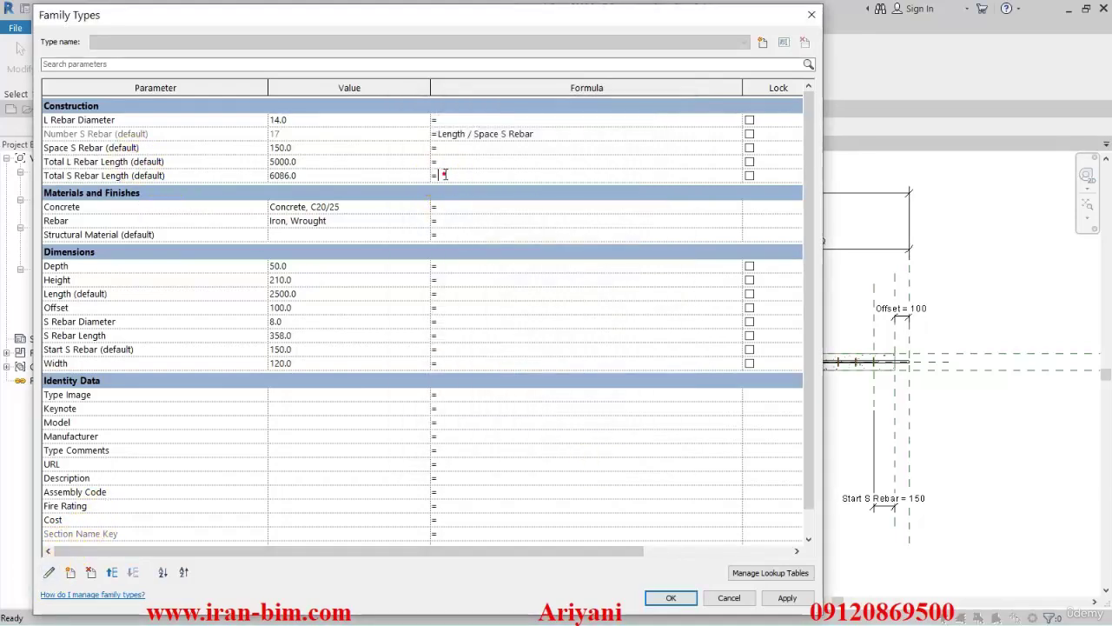
Step: Restore S Rebar Length * Number S Rebar for Total S Rebar Length and Length * 2 for Total L Rebar Length, and accept the family types
key(alt+Tab)
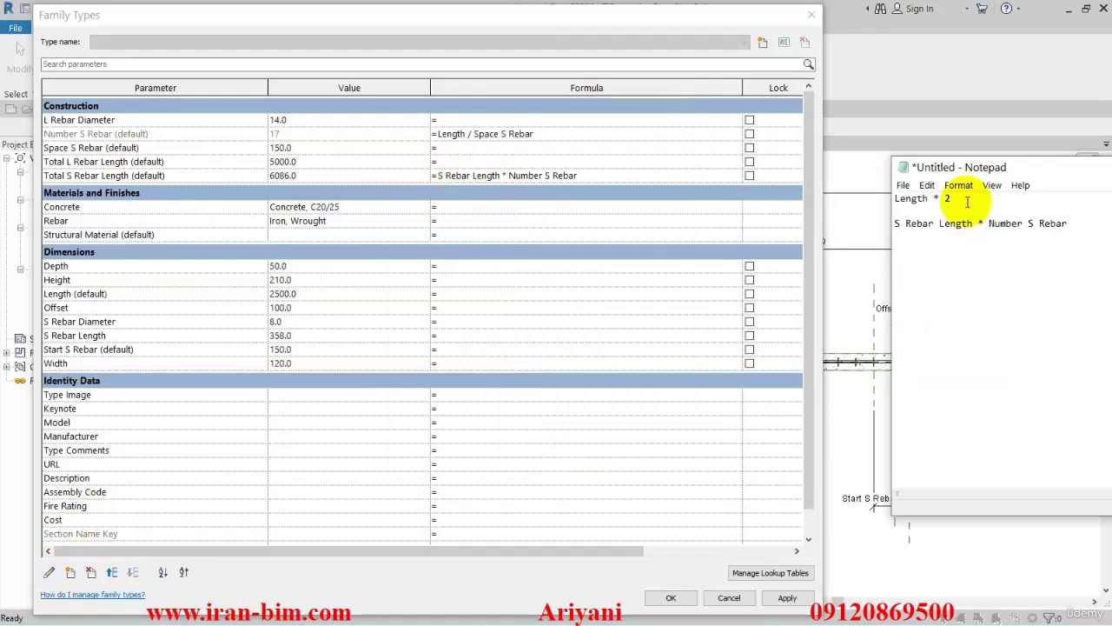
drag(896, 198, 951, 198)
key(alt+Tab)
click(326, 160)
click(461, 161)
key(ctrl+v)
click(786, 598)
click(685, 593)
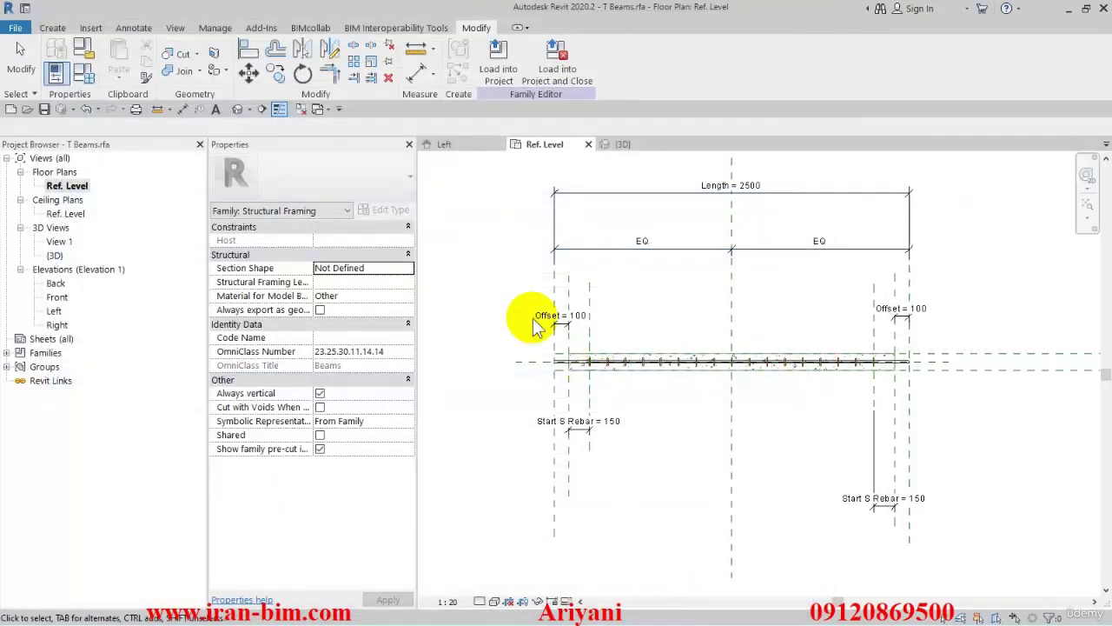
Step: Open the default 3D view, close the inactive views, and turn the beam to show its right and back sides
click(237, 108)
click(300, 108)
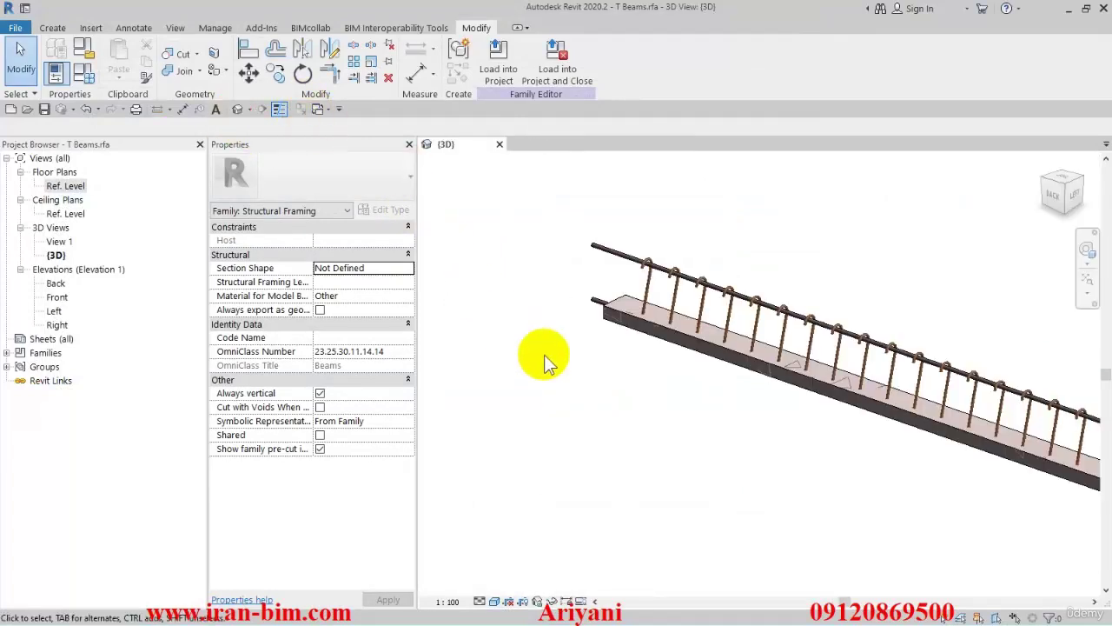
shift+middle_drag(560, 370, 805, 393)
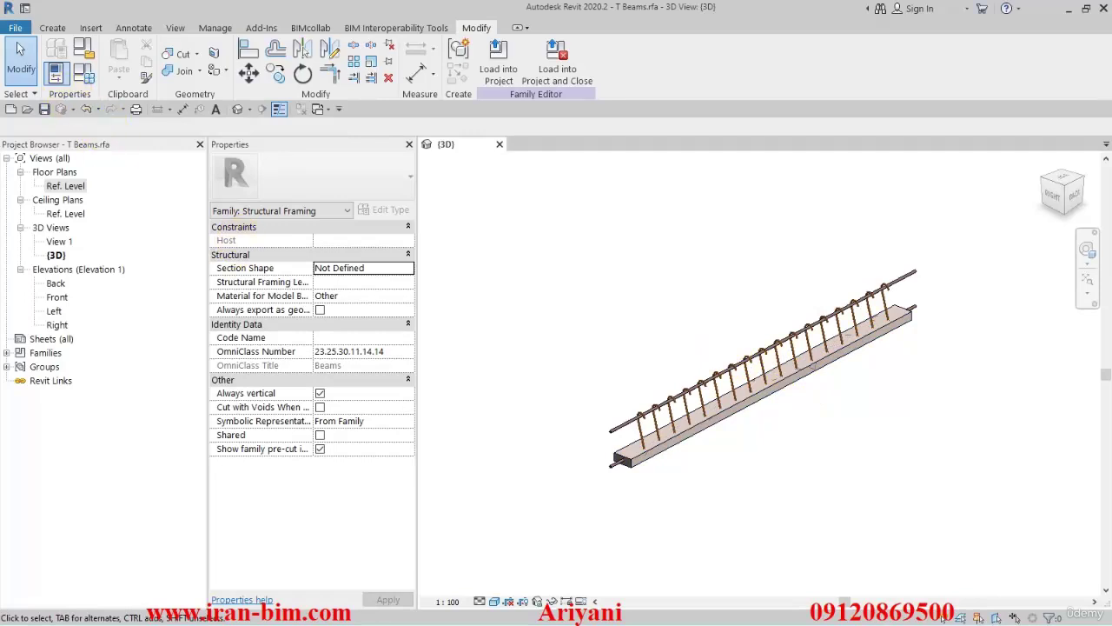
scroll(608, 400, up, 4)
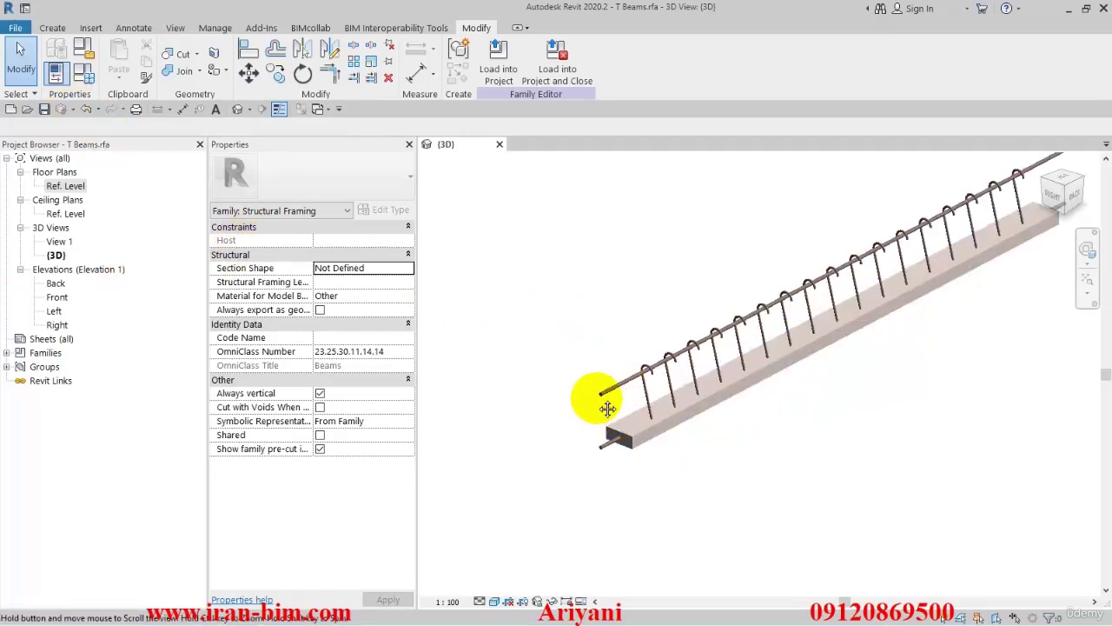
Step: Open the family types and copy the name of the L Rebar Diameter parameter
click(86, 74)
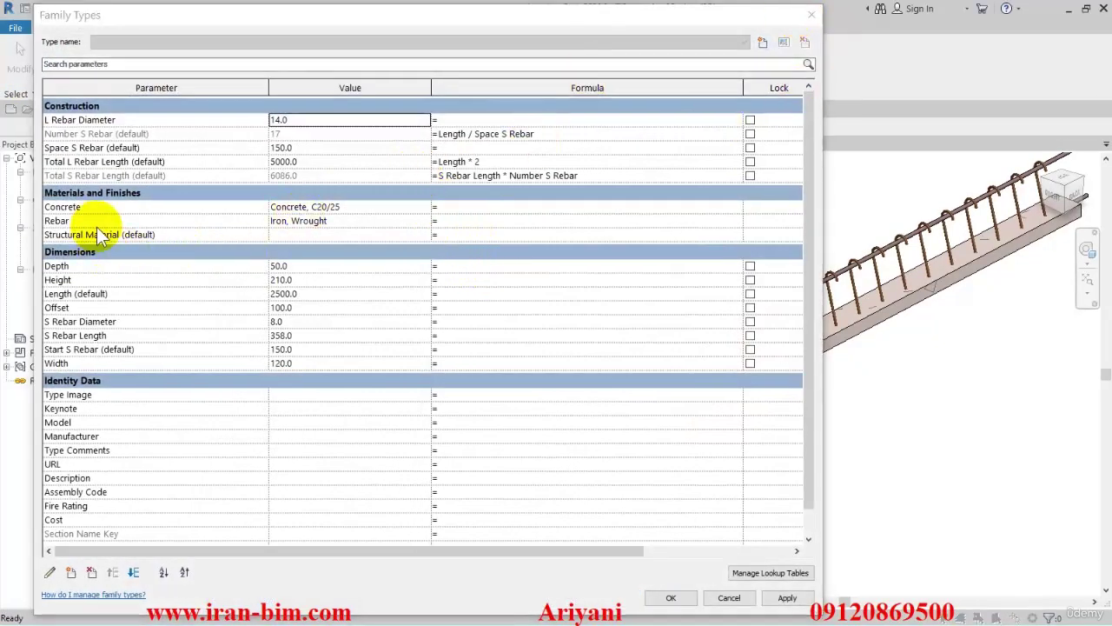
click(100, 308)
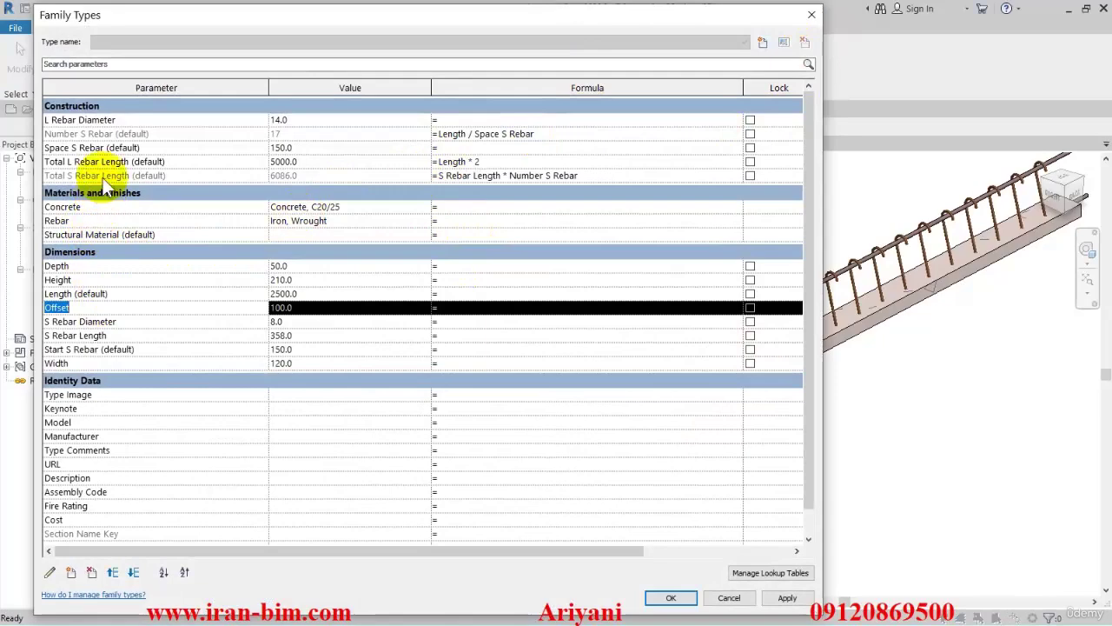
click(88, 233)
click(101, 294)
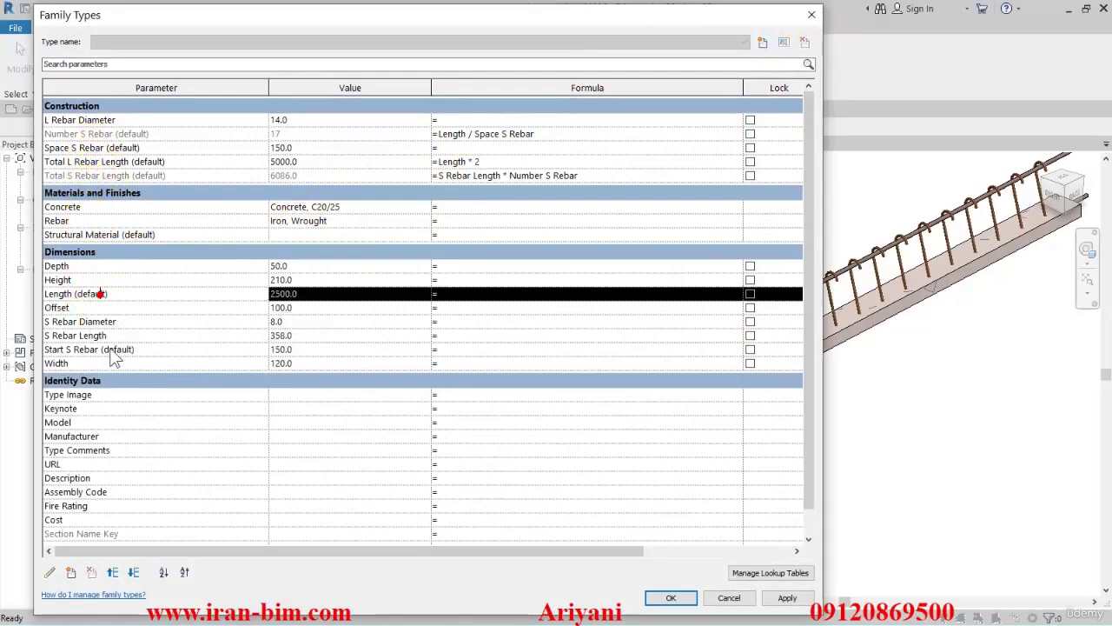
click(87, 350)
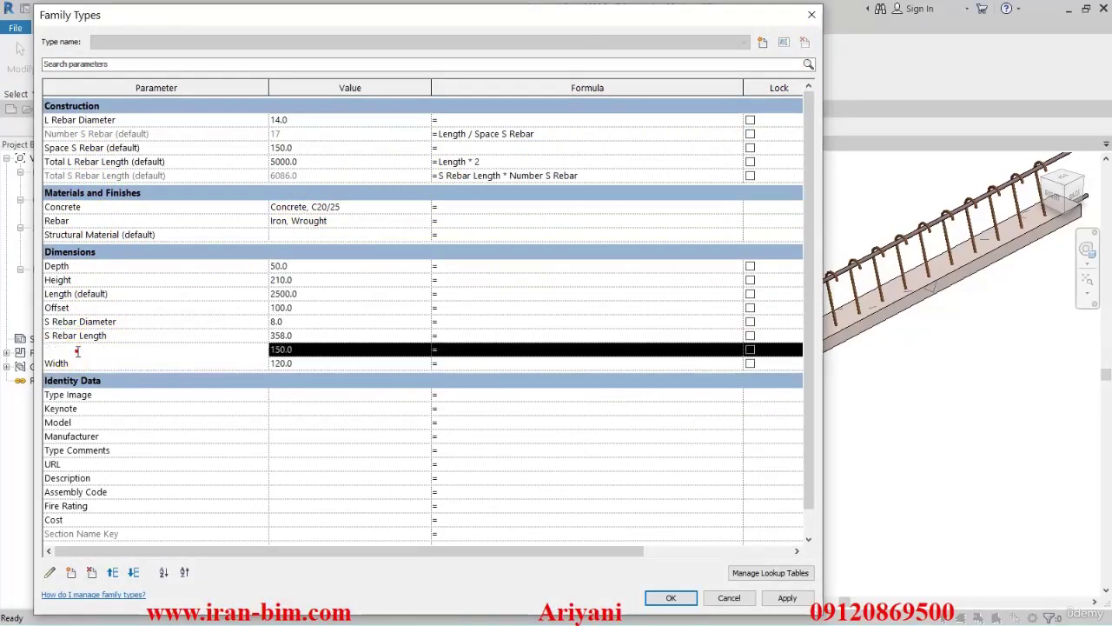
click(78, 121)
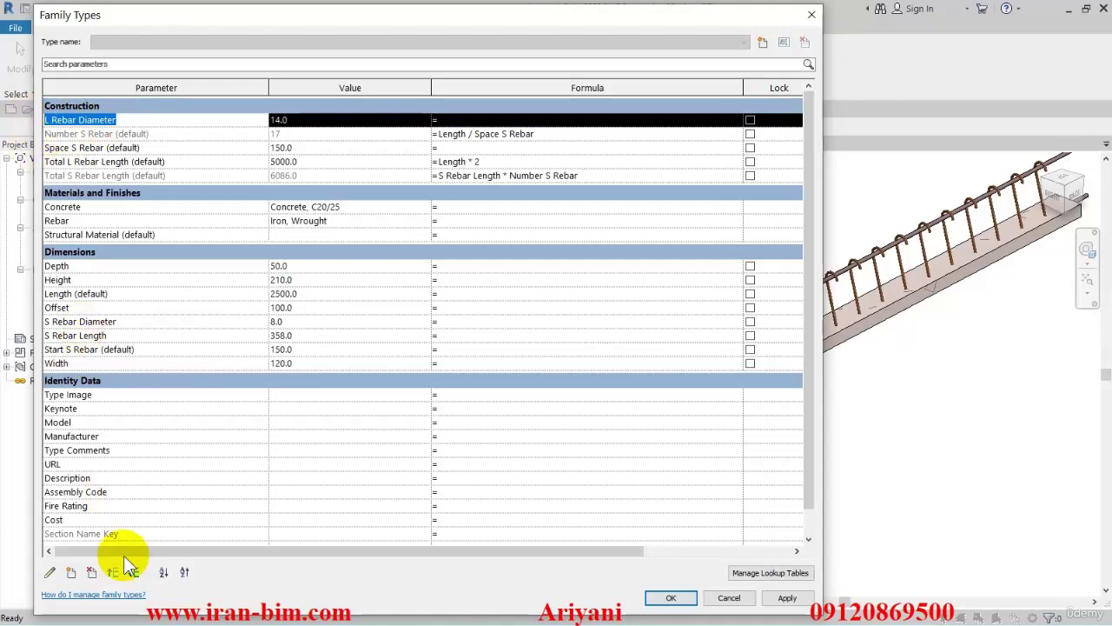
Step: Add a family type parameter named L Rebar Radius, of type Length and grouped under Construction
click(70, 572)
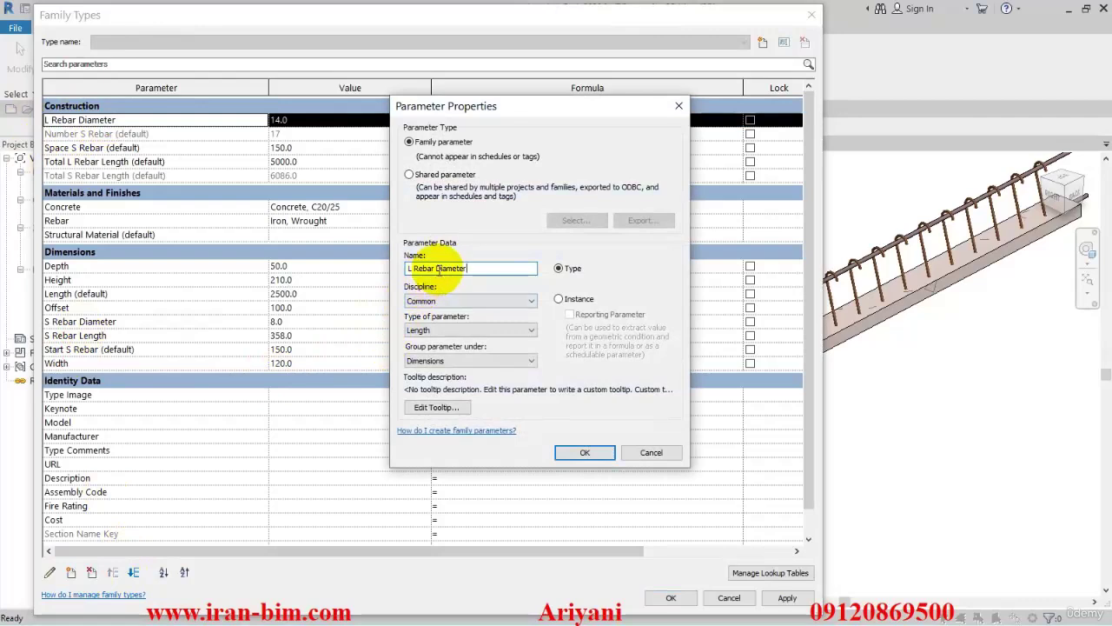
drag(436, 268, 484, 266)
text(R)
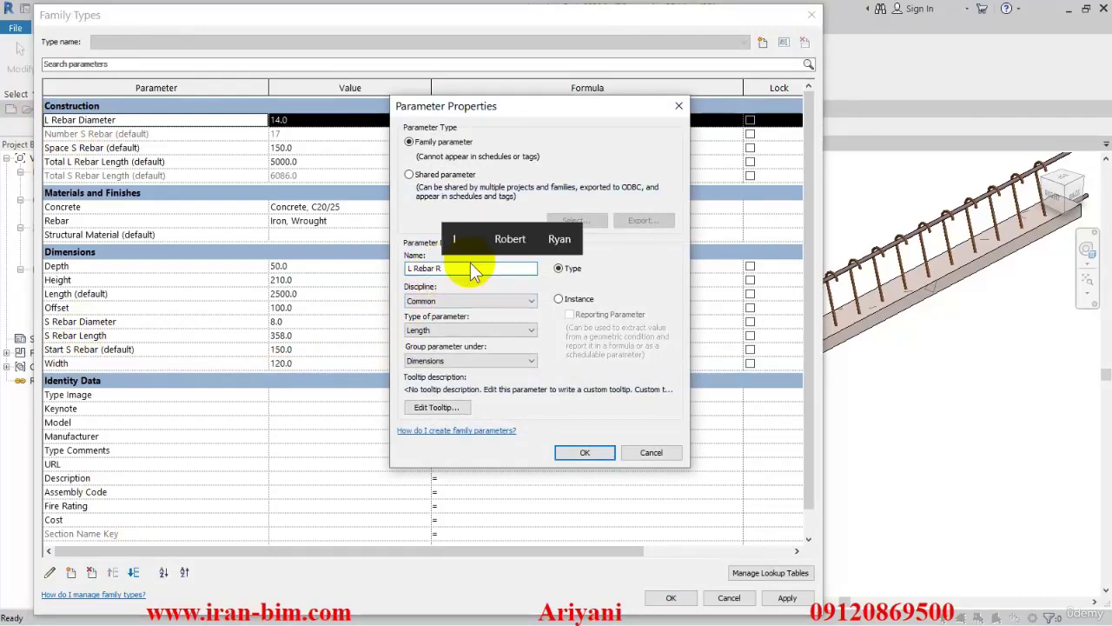
text(adius)
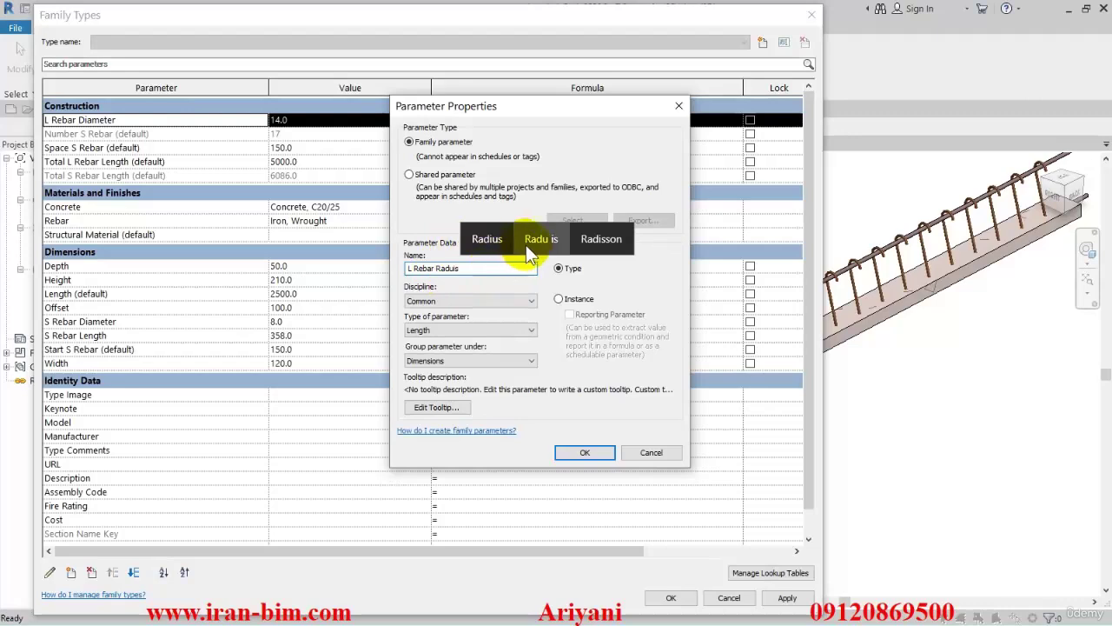
click(496, 245)
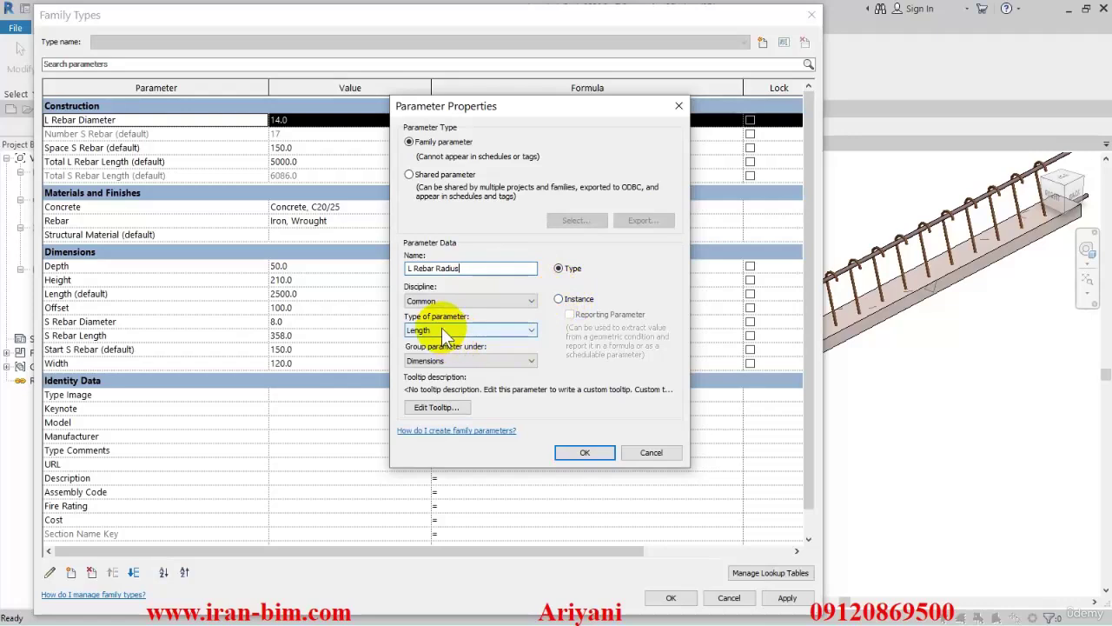
click(452, 360)
click(452, 359)
scroll(452, 360, up, 3)
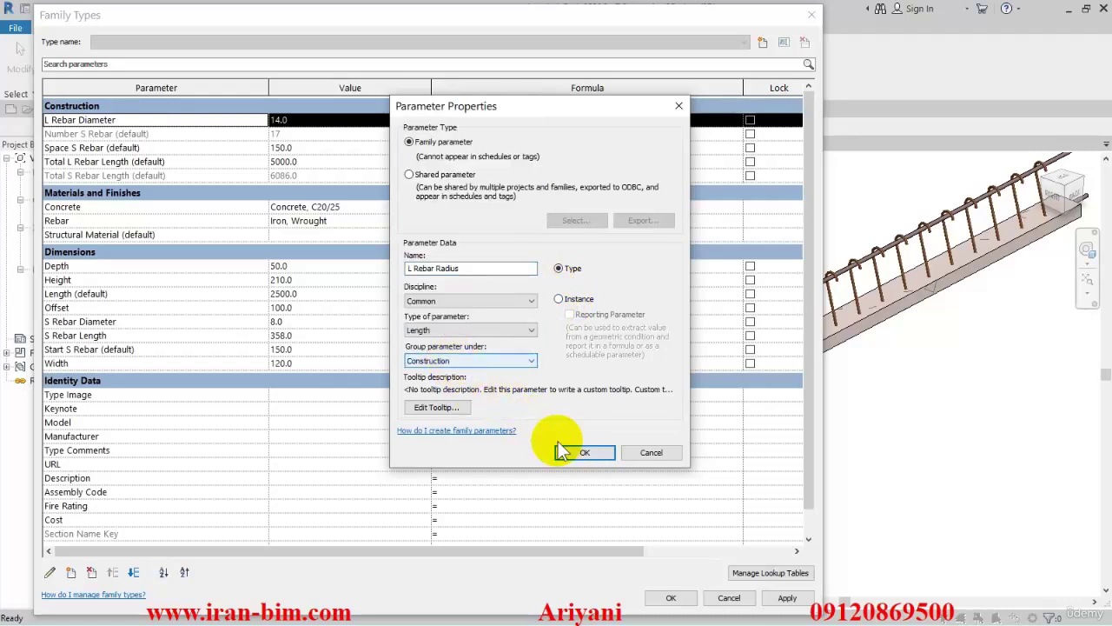
click(584, 452)
Step: Set the formula of L Rebar Radius to L Rebar Diameter / 2
click(452, 135)
text(L Rebar Diameter)
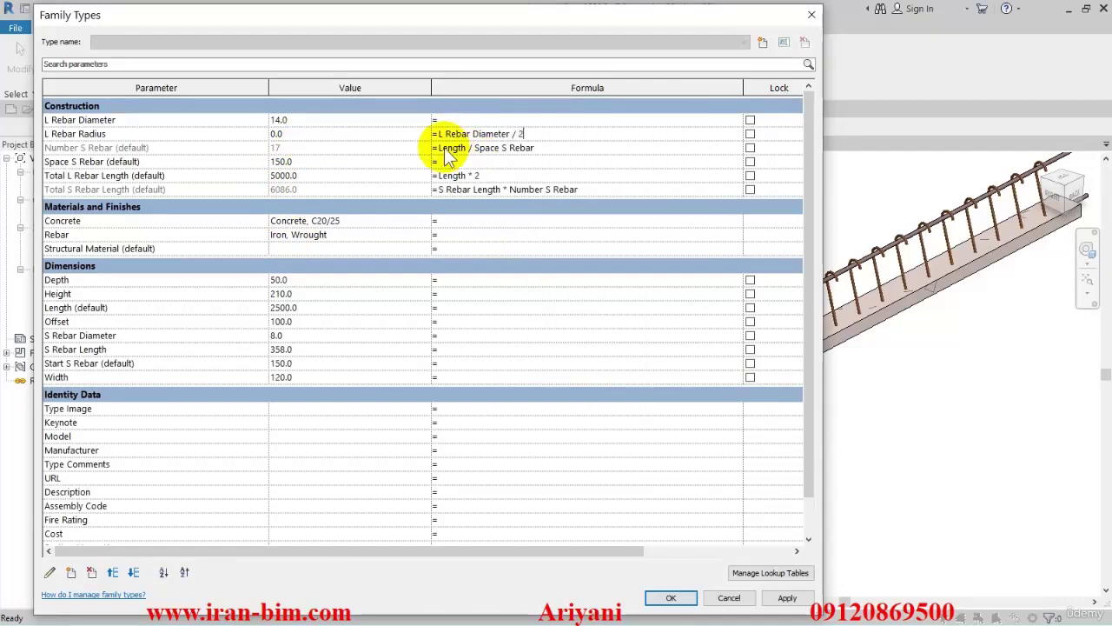
text( / 2)
click(499, 281)
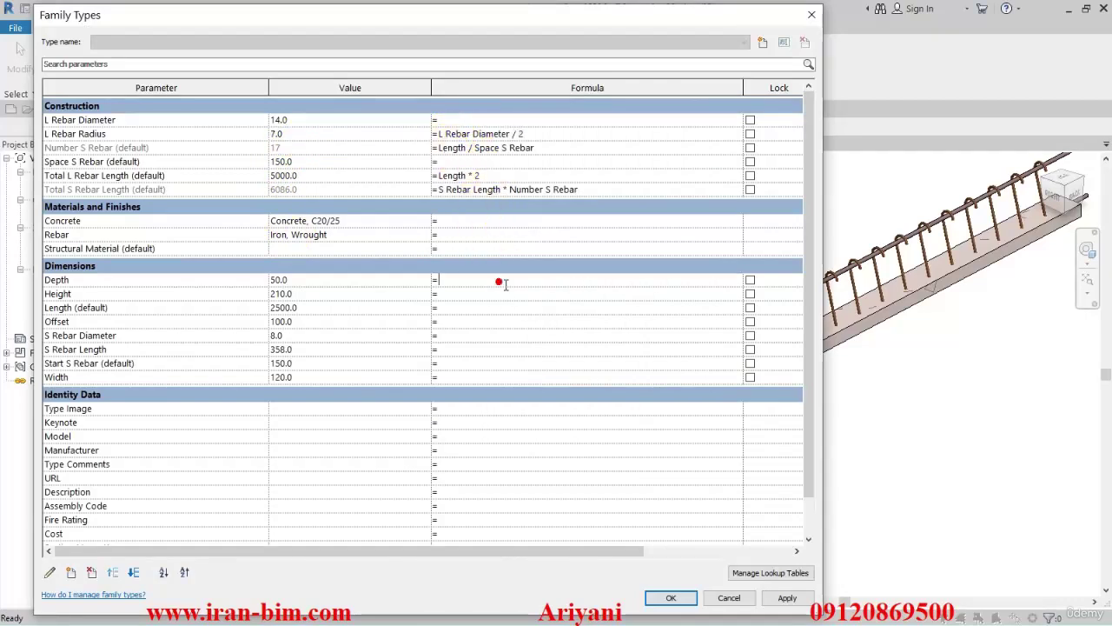
click(70, 572)
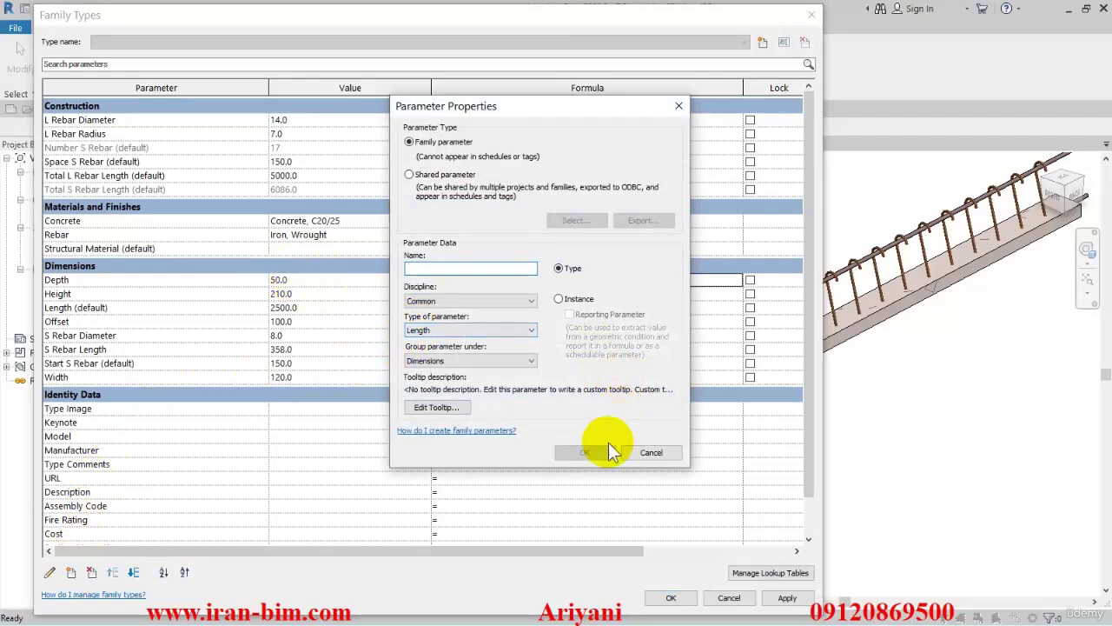
click(647, 452)
click(80, 163)
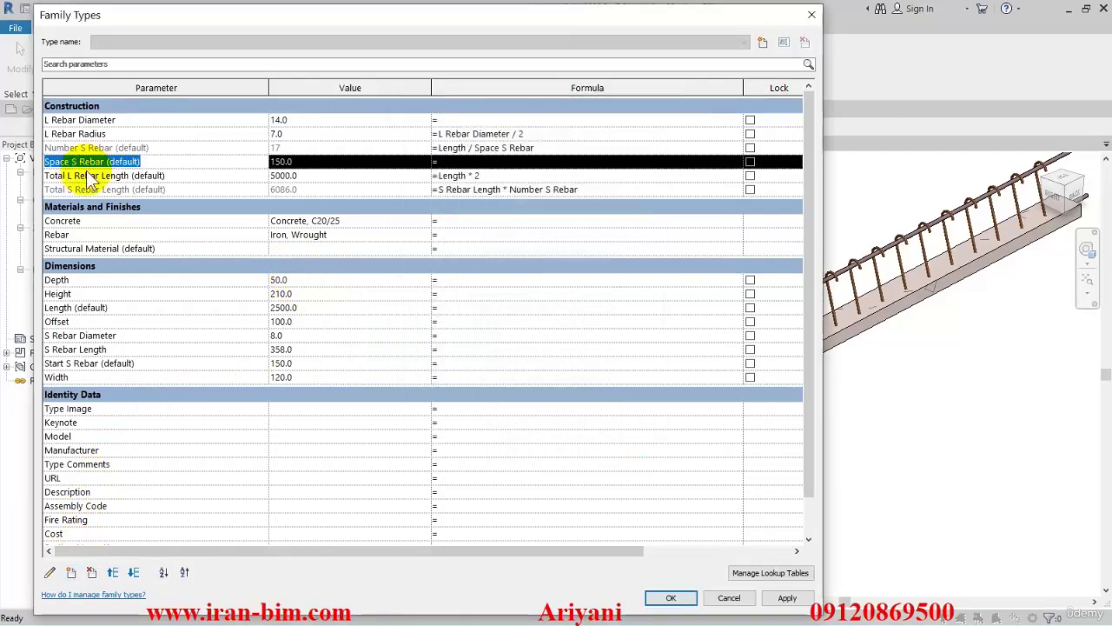
key(Up)
click(70, 148)
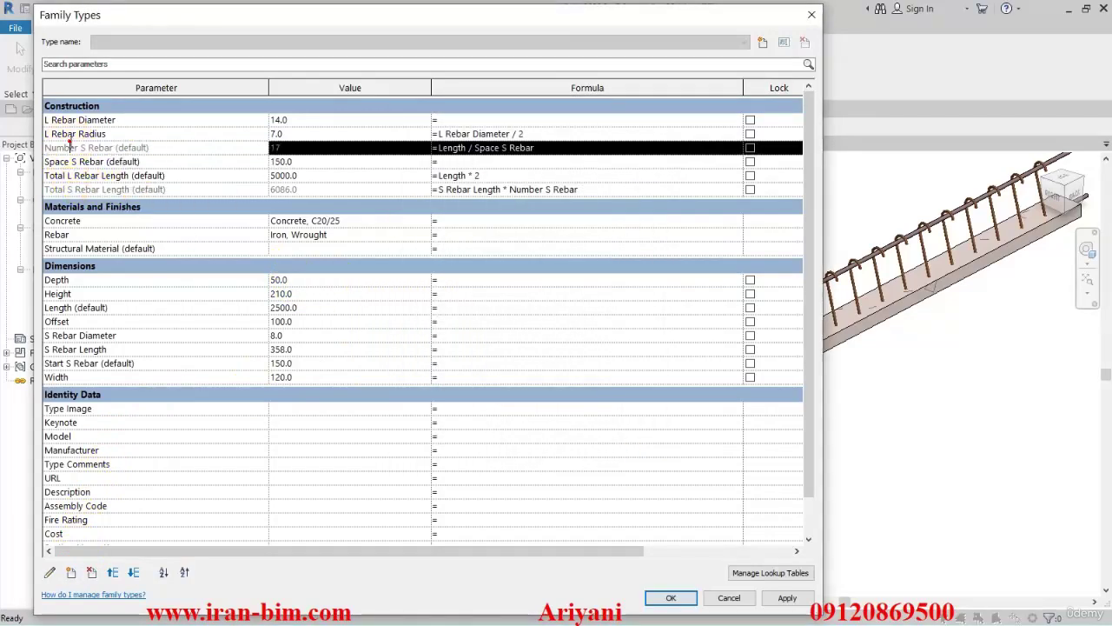
Step: Copy the S Rebar Diameter parameter's name and regroup that parameter under Construction
click(100, 335)
click(111, 335)
key(ctrl+c)
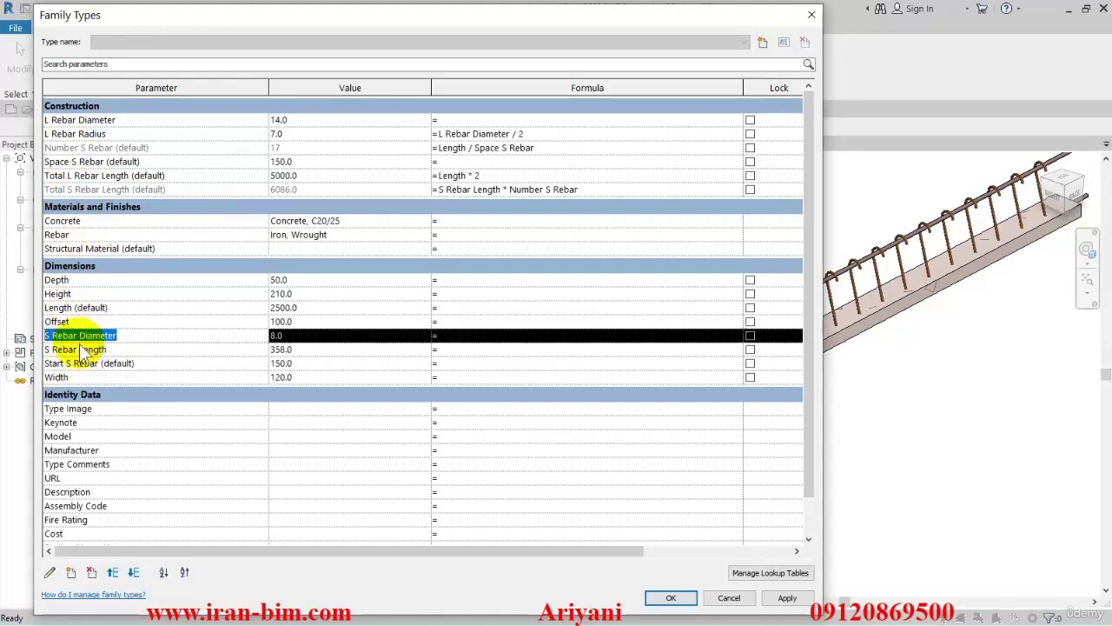
click(49, 572)
click(442, 361)
click(439, 178)
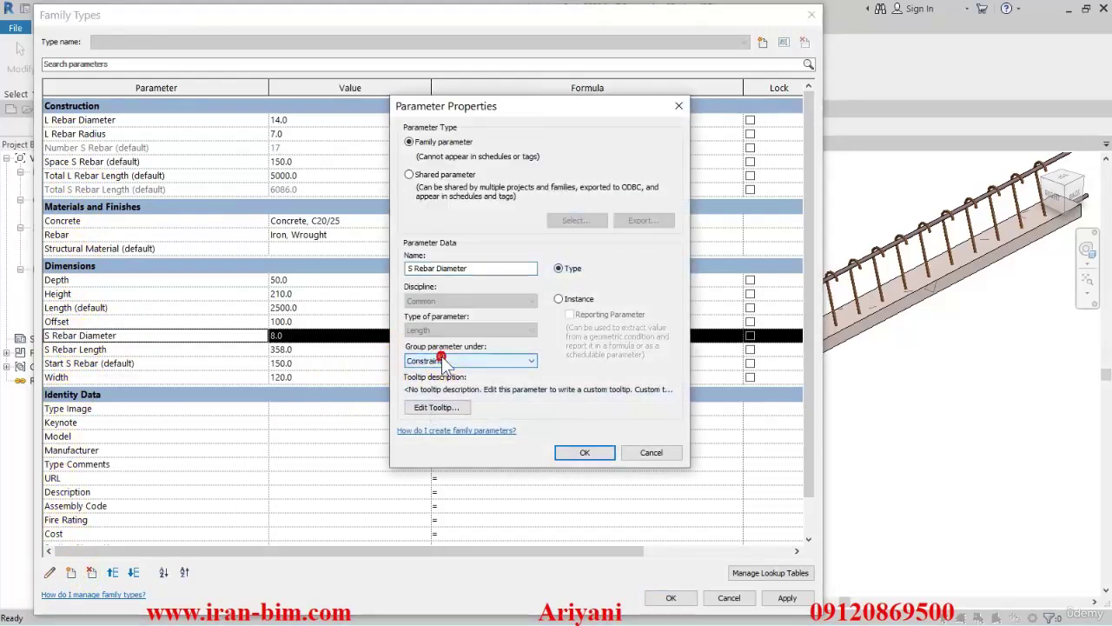
click(583, 452)
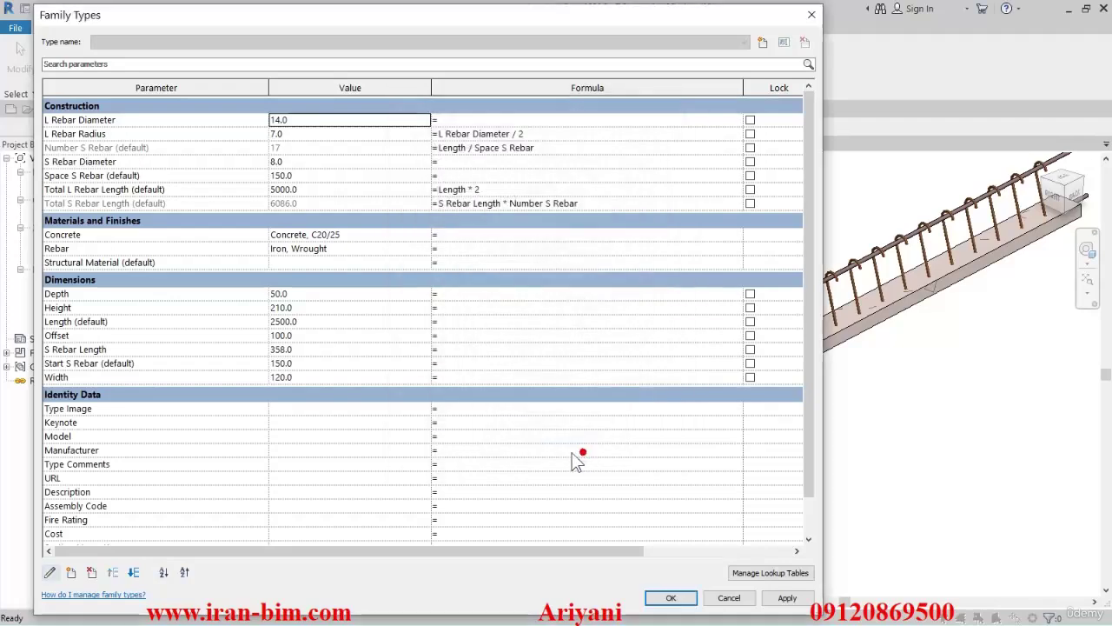
Step: Add a family type parameter named S Rebar Radius, of type Length and grouped under Construction
click(71, 572)
key(ctrl+v)
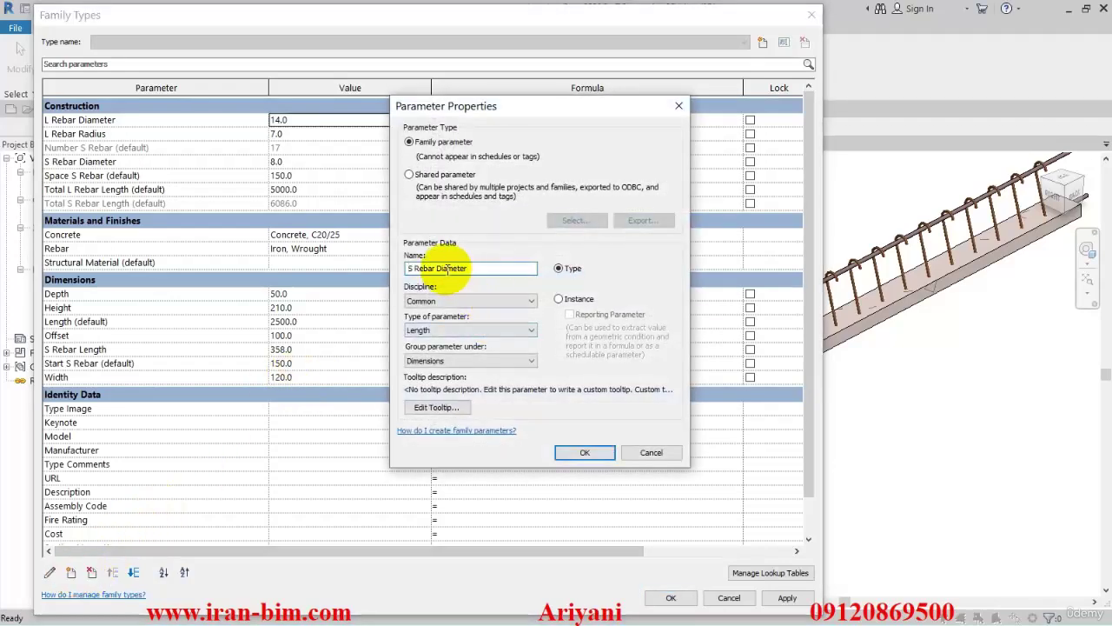
text(ai)
click(436, 250)
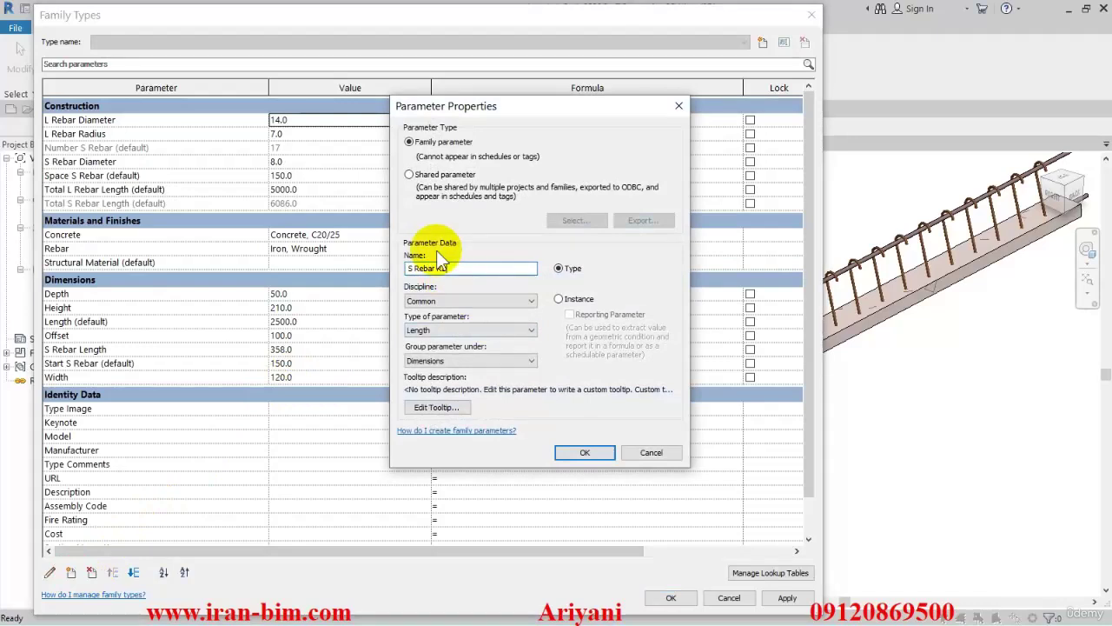
text(use)
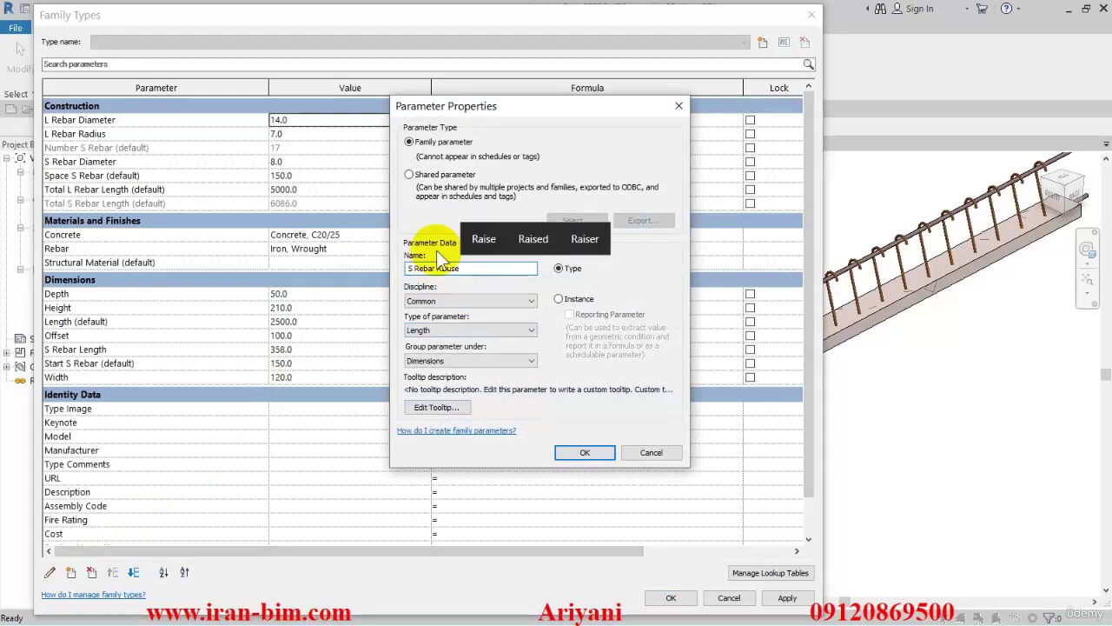
drag(439, 268, 498, 267)
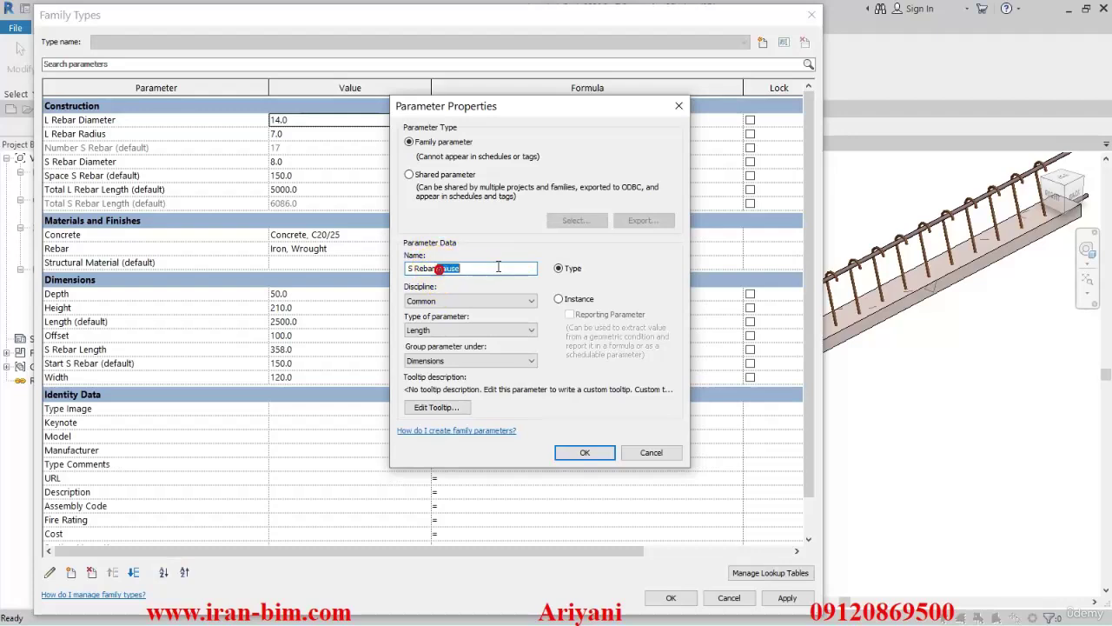
text(Radius)
click(560, 269)
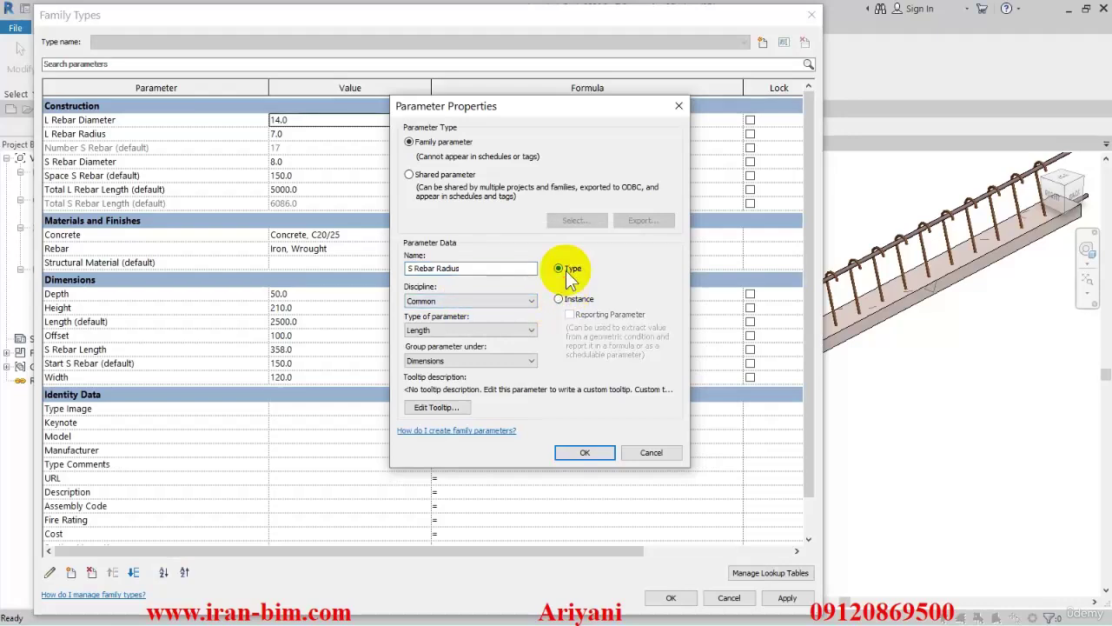
click(461, 360)
click(489, 283)
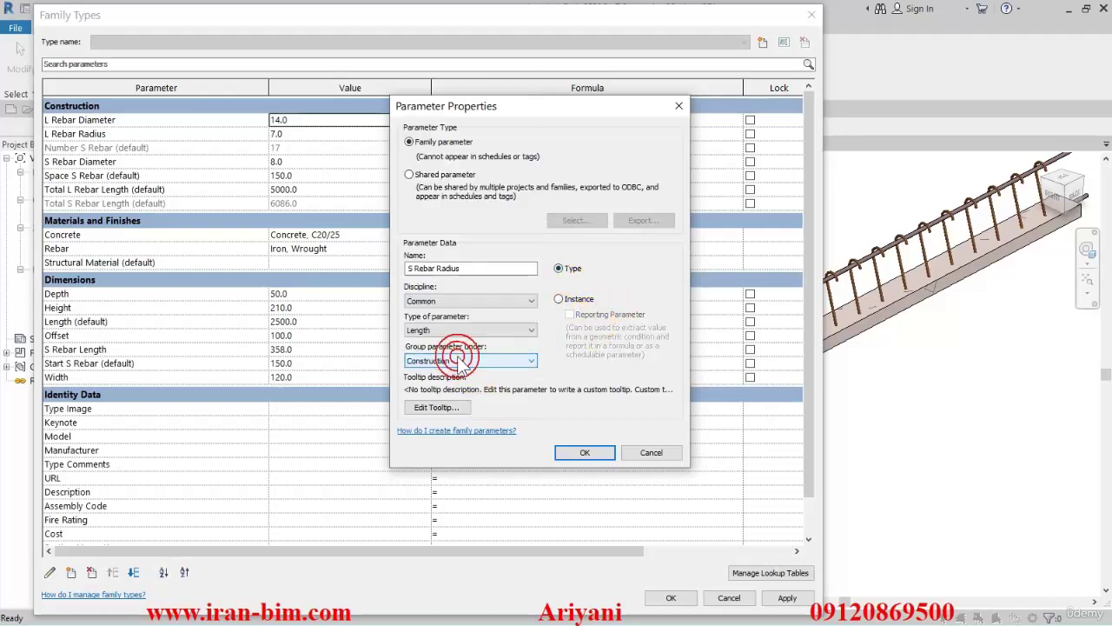
click(581, 453)
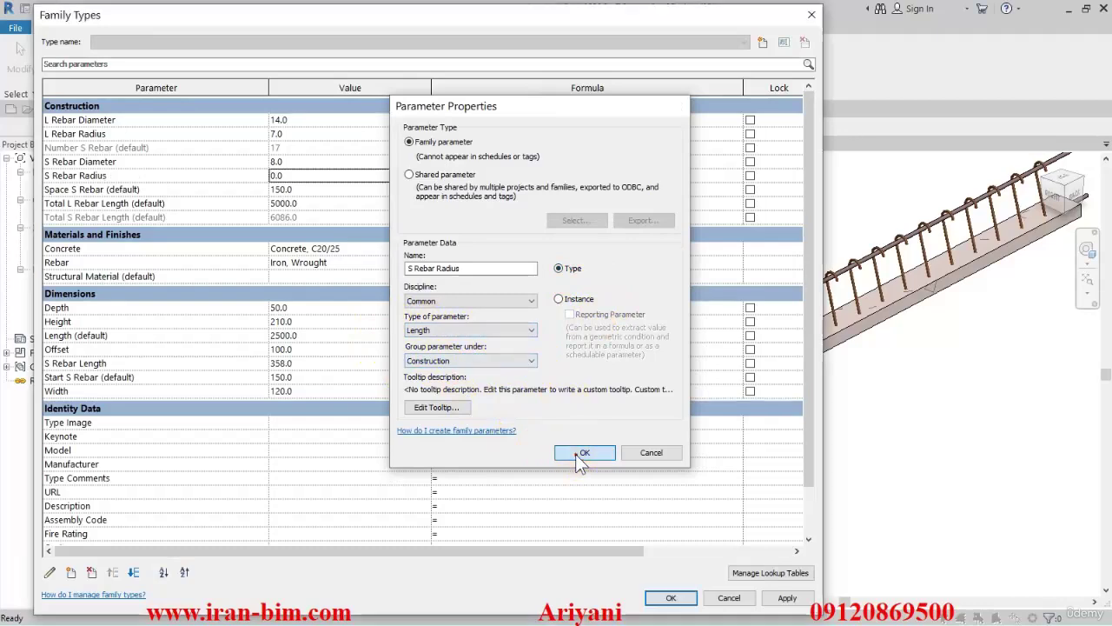
Step: Set the formula of S Rebar Radius to S Rebar Diameter / 2
click(451, 179)
text(S Rebar Diameter)
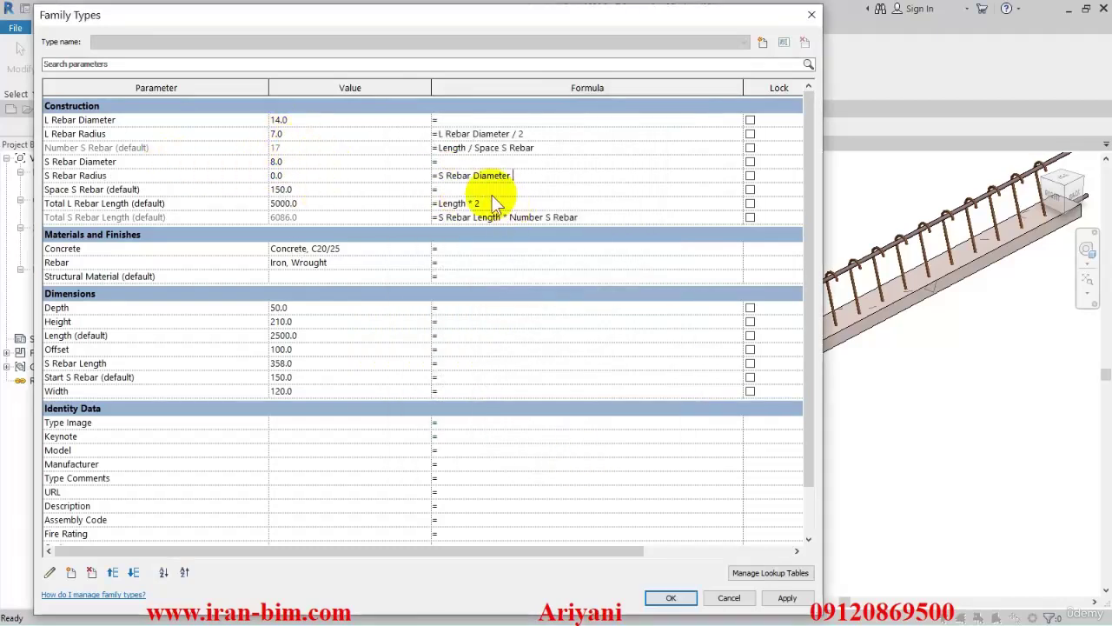
text( / 2)
click(561, 308)
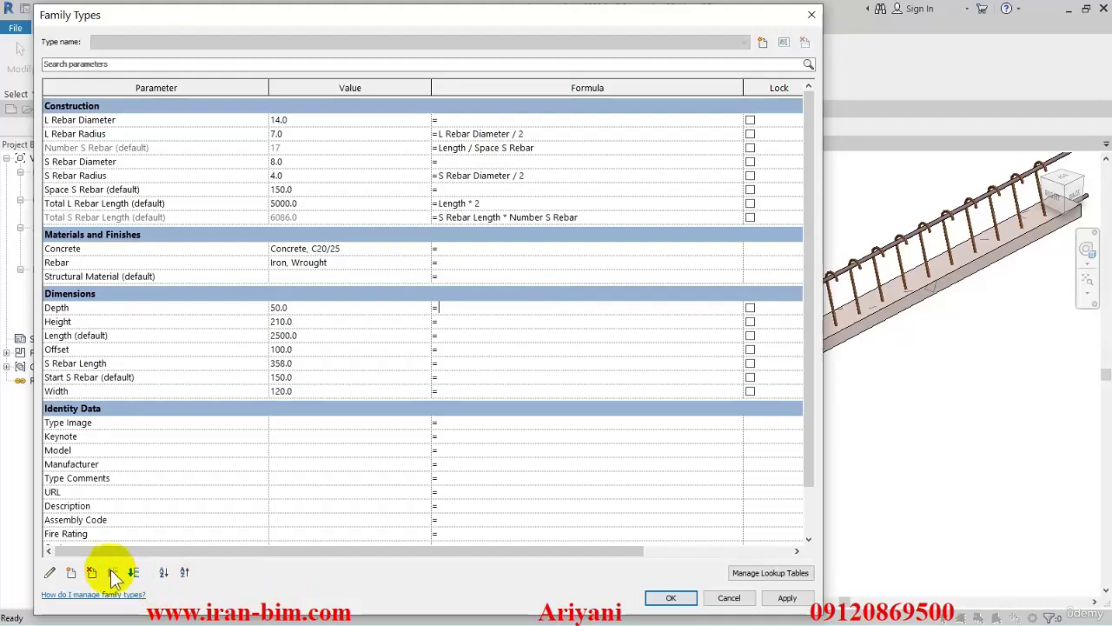
Step: Start a new family parameter named W L Rebar
click(71, 572)
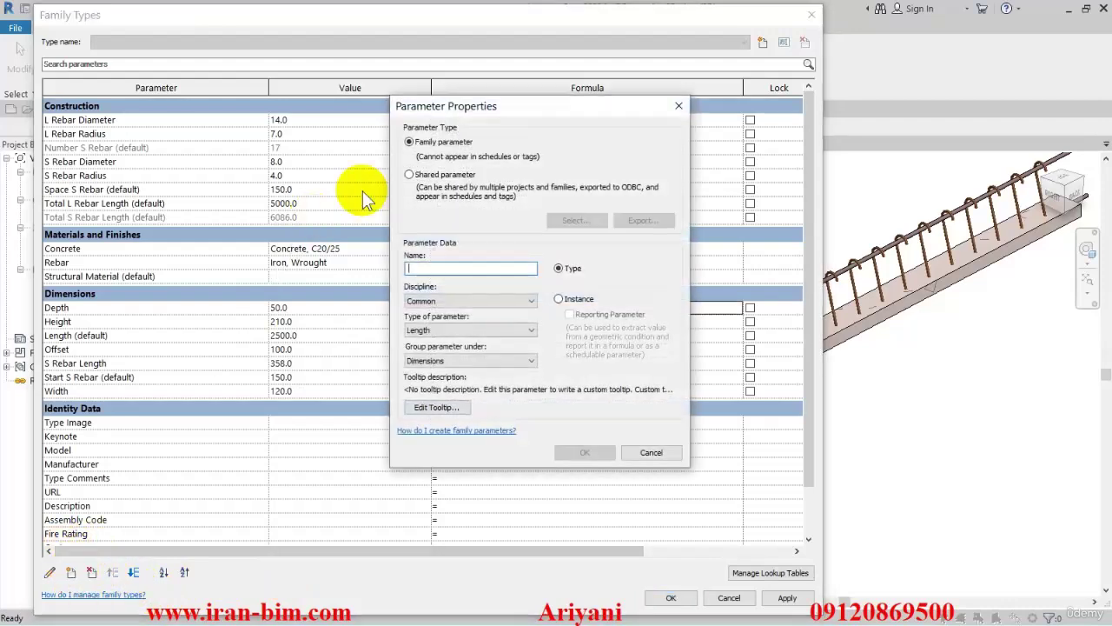
drag(448, 111, 483, 111)
click(478, 271)
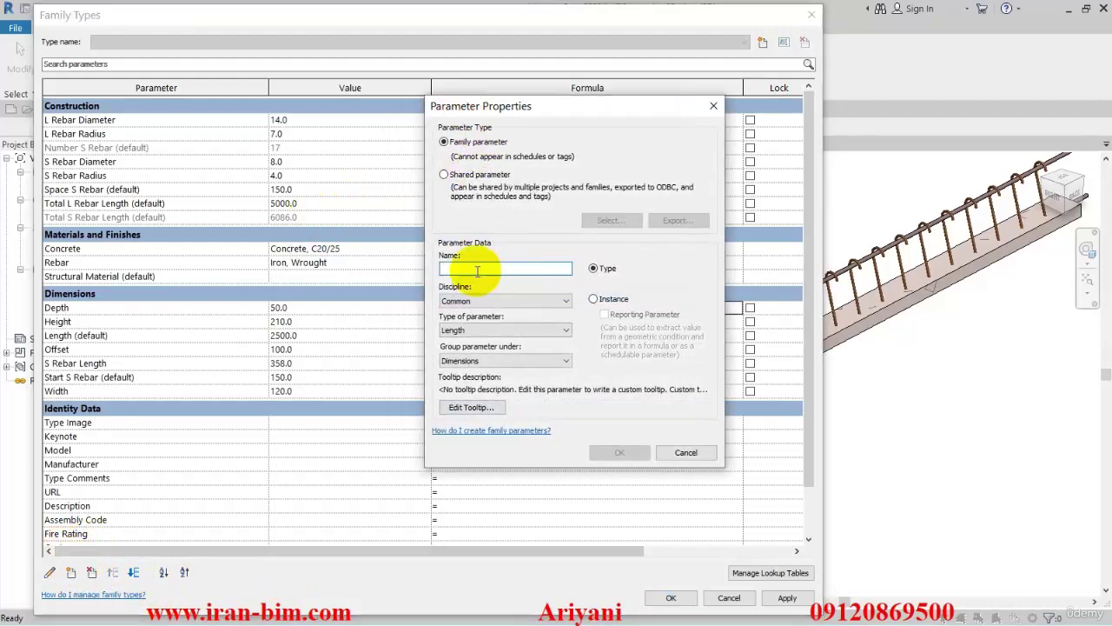
text(W)
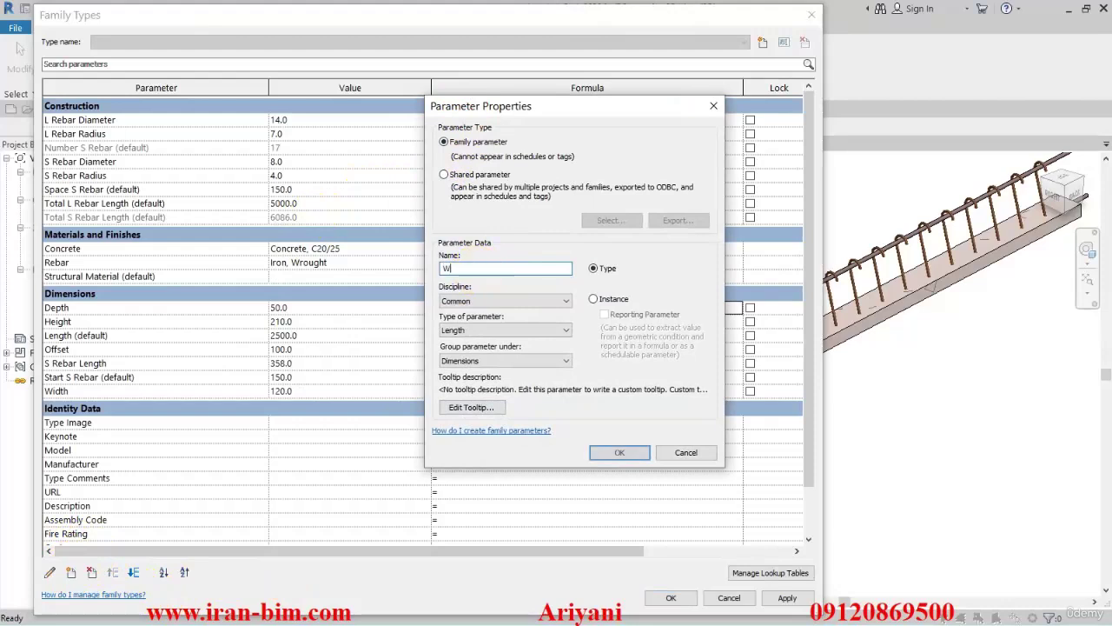
text( L Rebar)
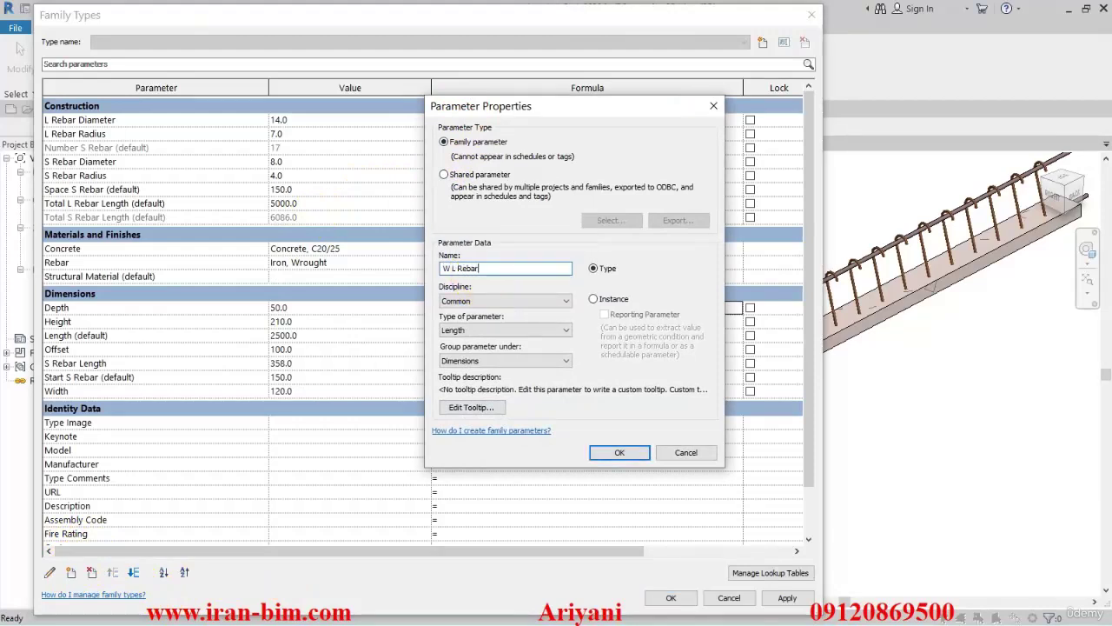
Step: Set the W L Rebar parameter's discipline to Structural and its type to Mass
click(488, 301)
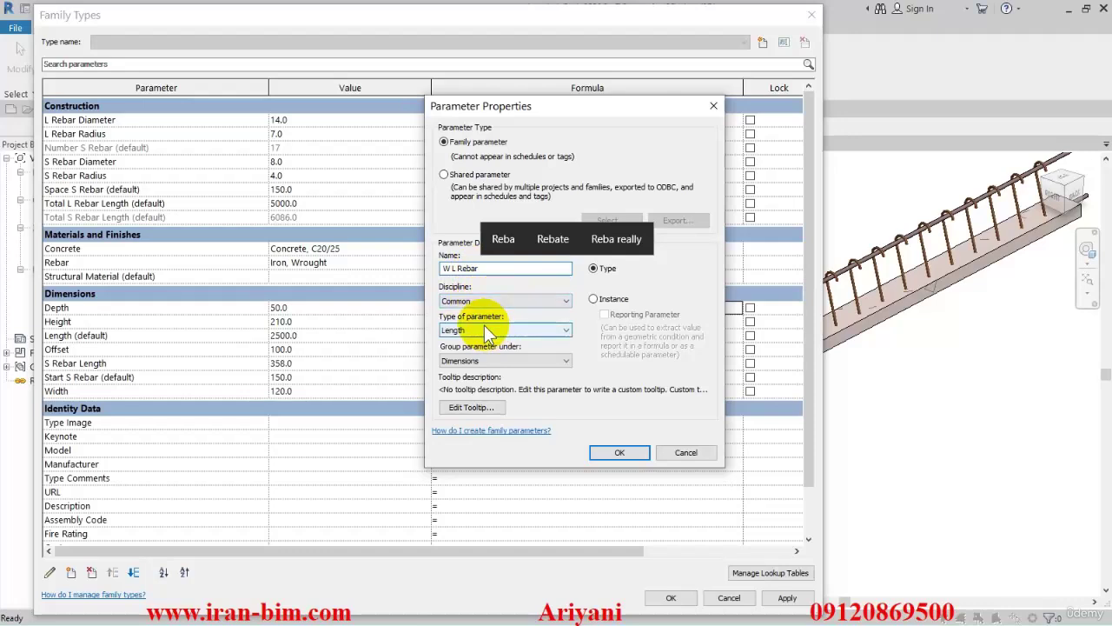
click(487, 301)
click(487, 323)
click(473, 331)
scroll(473, 339, up, 3)
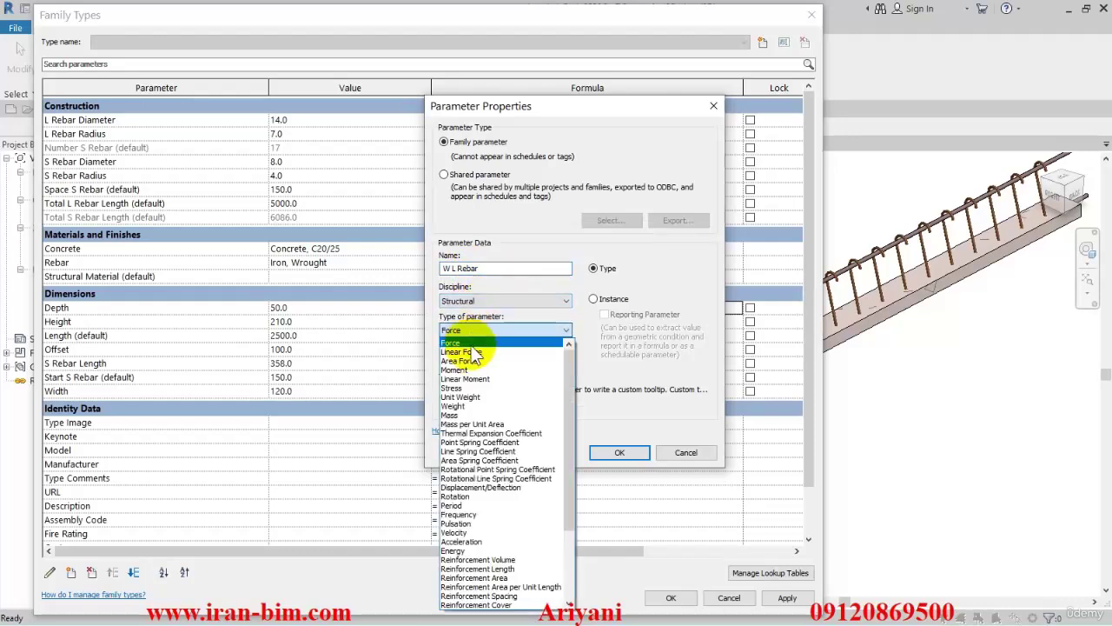
click(466, 413)
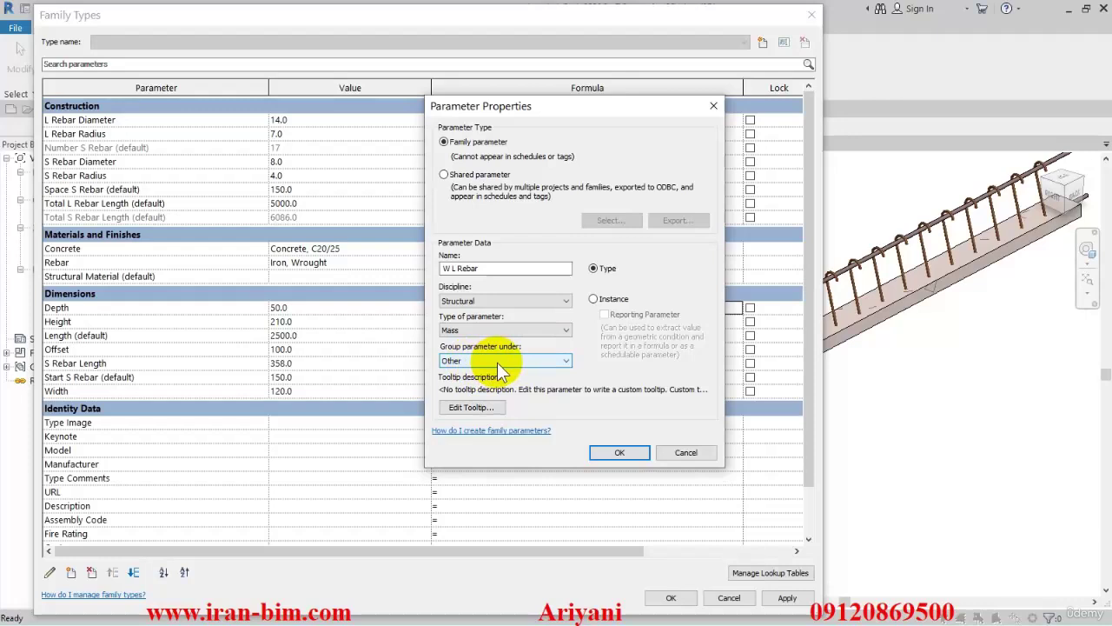
Step: Group W L Rebar under Constraints, make it an instance parameter and create it
click(487, 361)
click(475, 356)
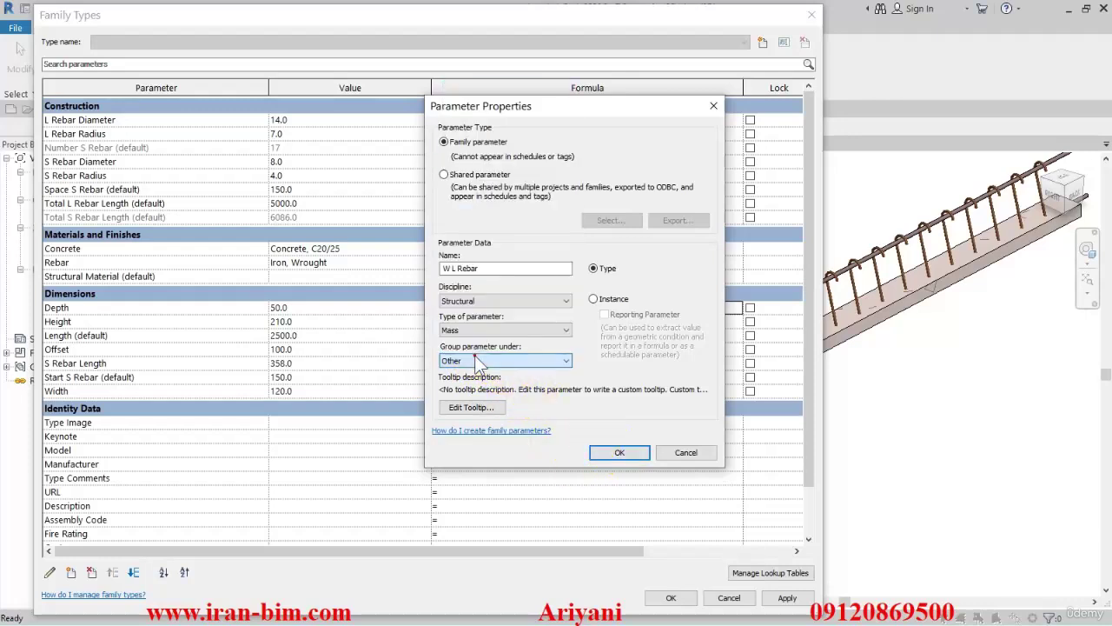
click(493, 360)
click(493, 360)
click(598, 299)
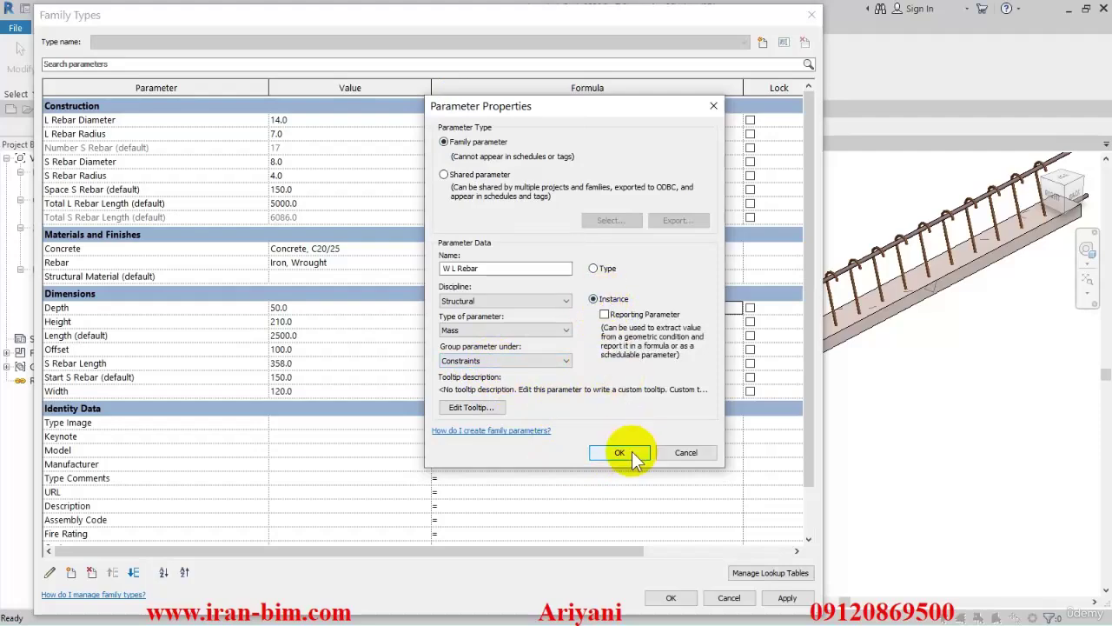
click(620, 453)
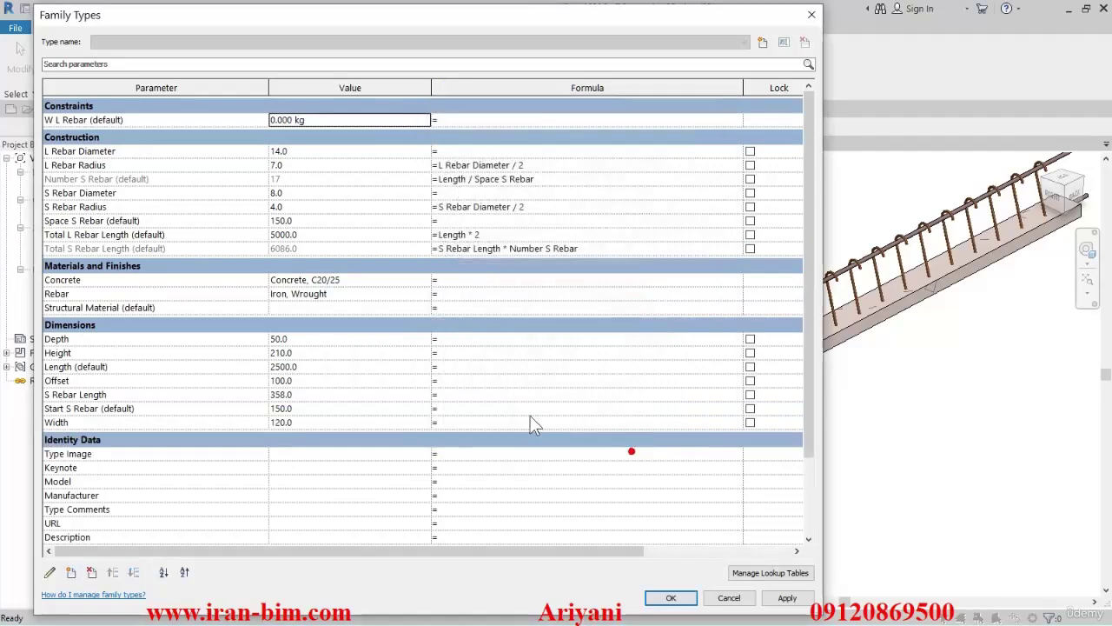
Step: Start another new parameter named W S Rebar
click(70, 572)
text(W)
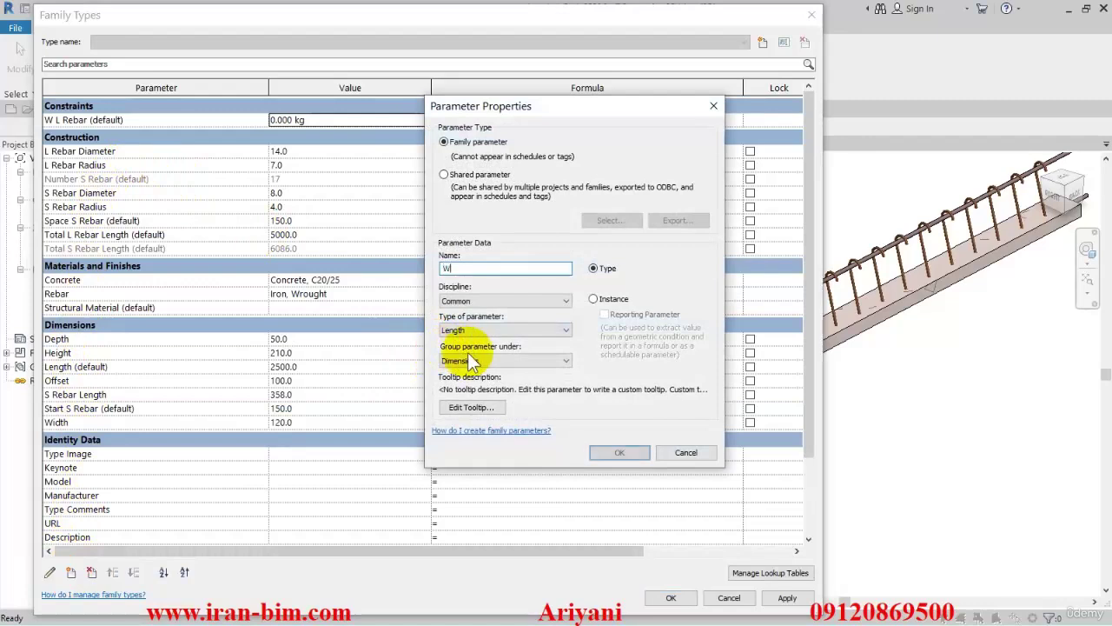
text( S)
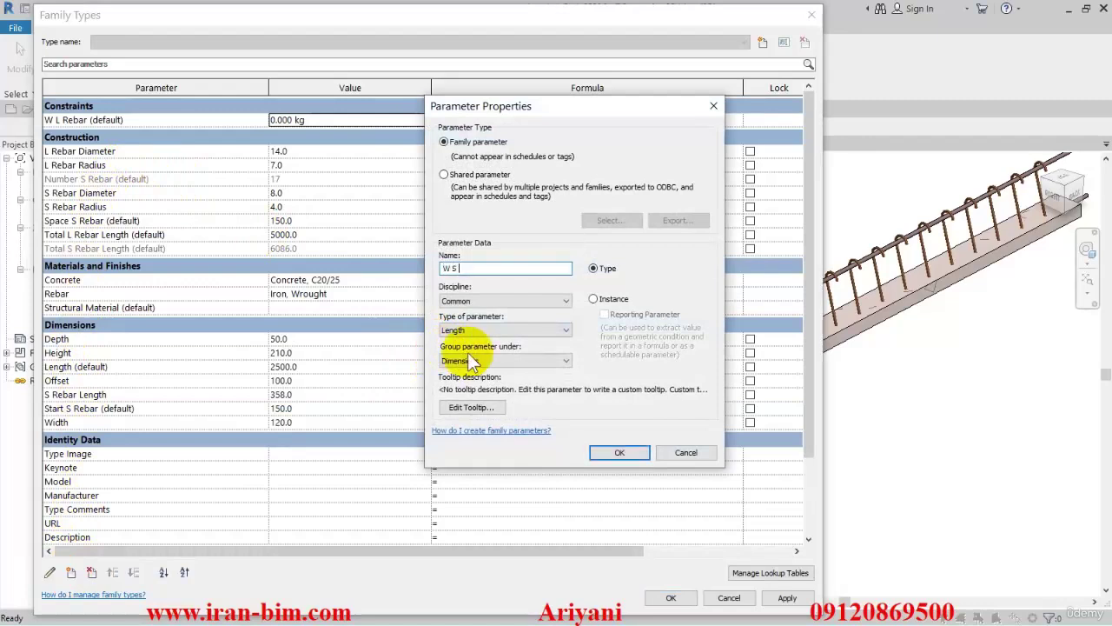
text( Rebar)
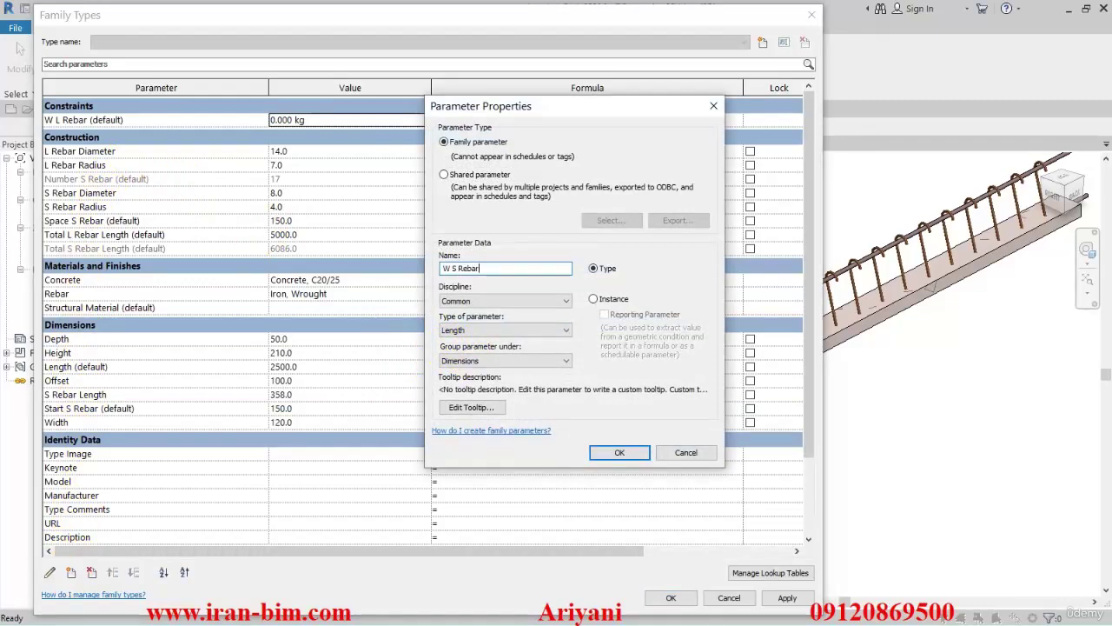
Step: Switch the new parameter to a shared parameter and open the T Beams shared parameter group for editing
click(452, 175)
click(609, 222)
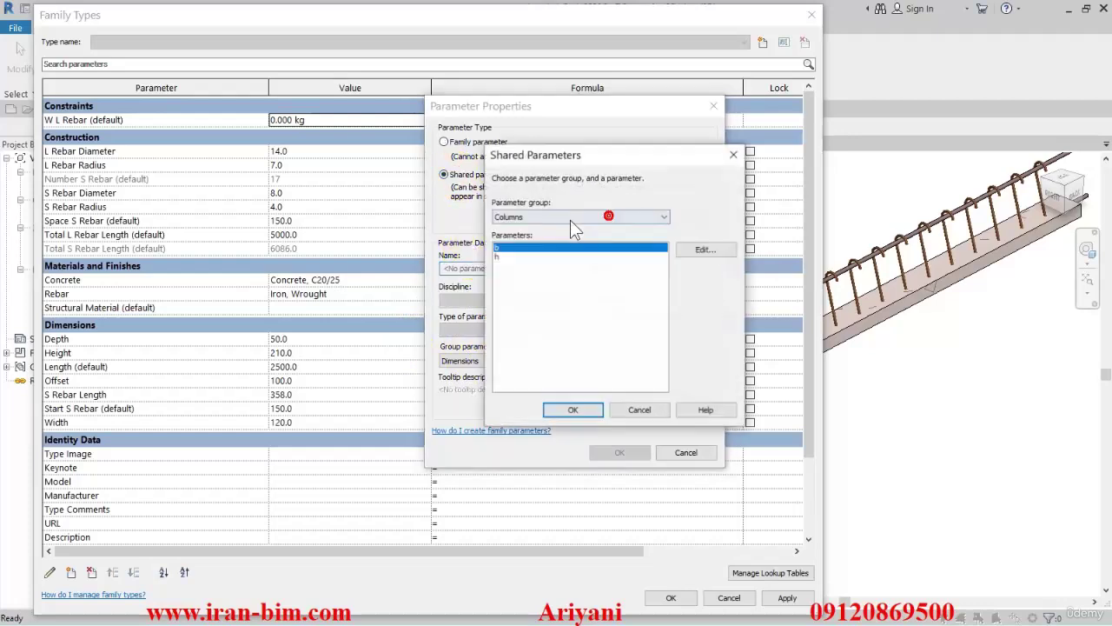
click(531, 212)
click(540, 211)
click(704, 250)
click(566, 218)
click(508, 249)
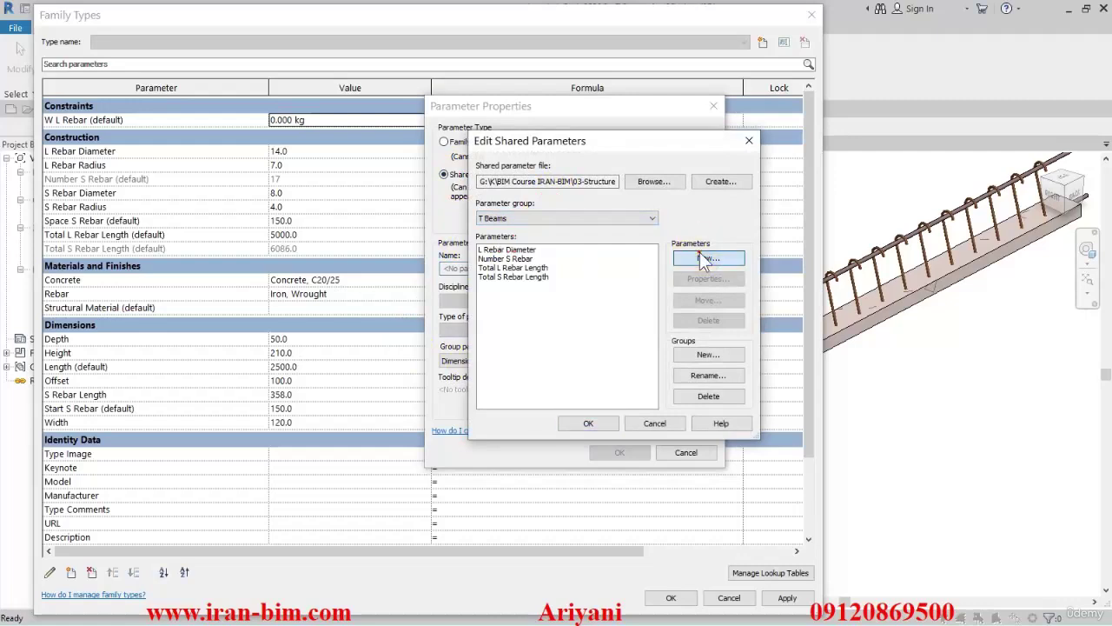
Step: Create a shared parameter named W S Rebar in the T Beams group with discipline Structural and type Mass
click(702, 256)
text(W S Rebar)
click(563, 260)
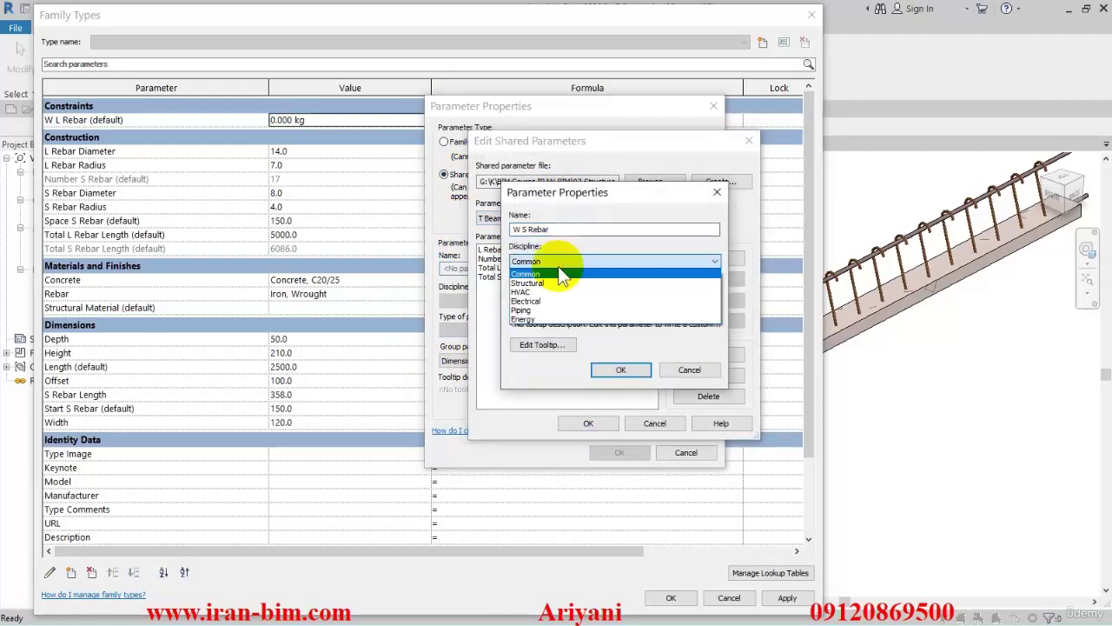
click(532, 281)
click(544, 291)
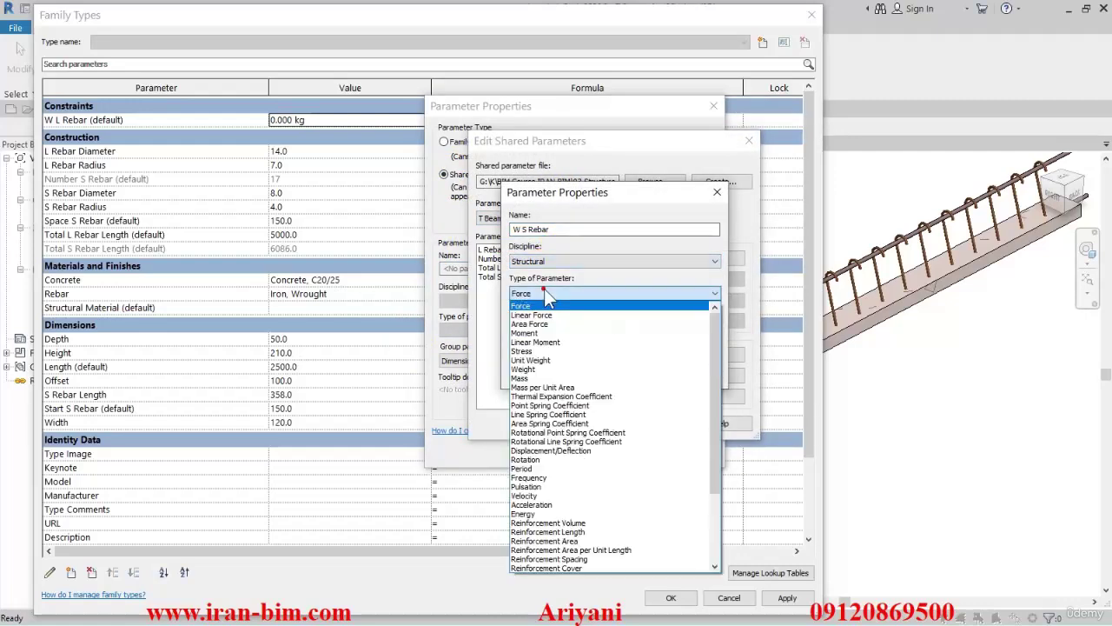
click(542, 365)
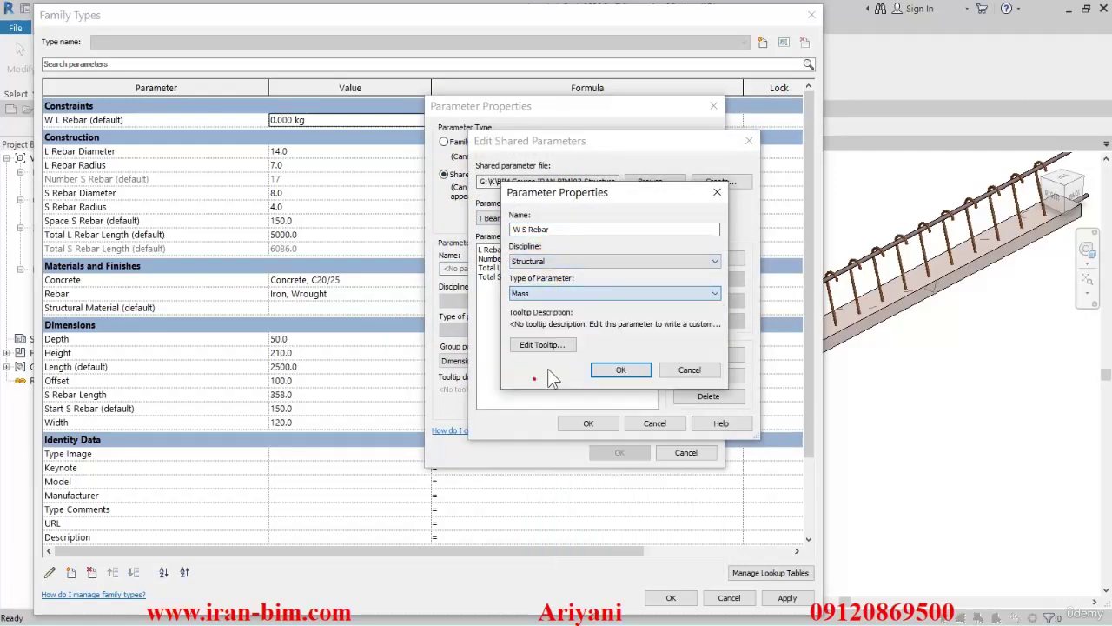
click(615, 368)
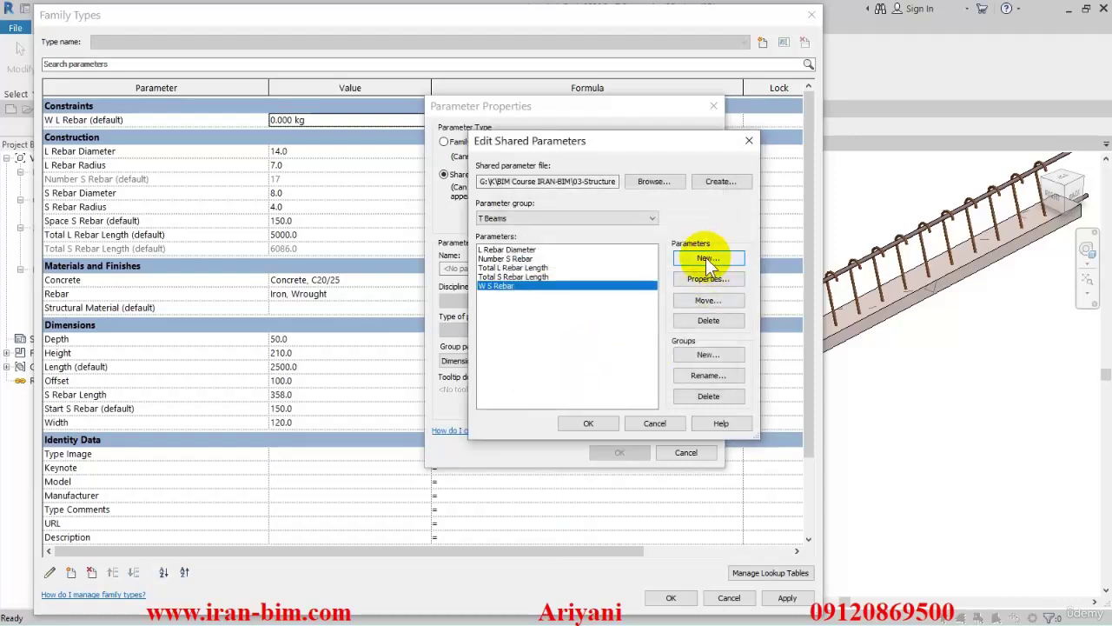
Step: Add the shared parameter W S Rebar from the T Beams group as an instance parameter grouped under Constraints
click(589, 424)
click(534, 217)
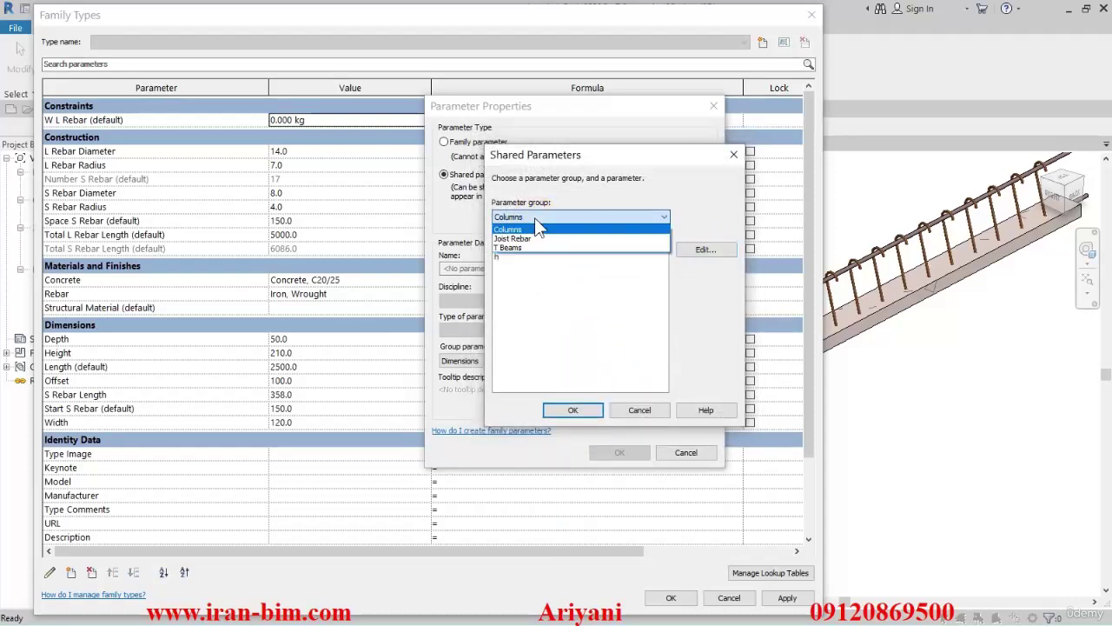
click(516, 244)
click(521, 284)
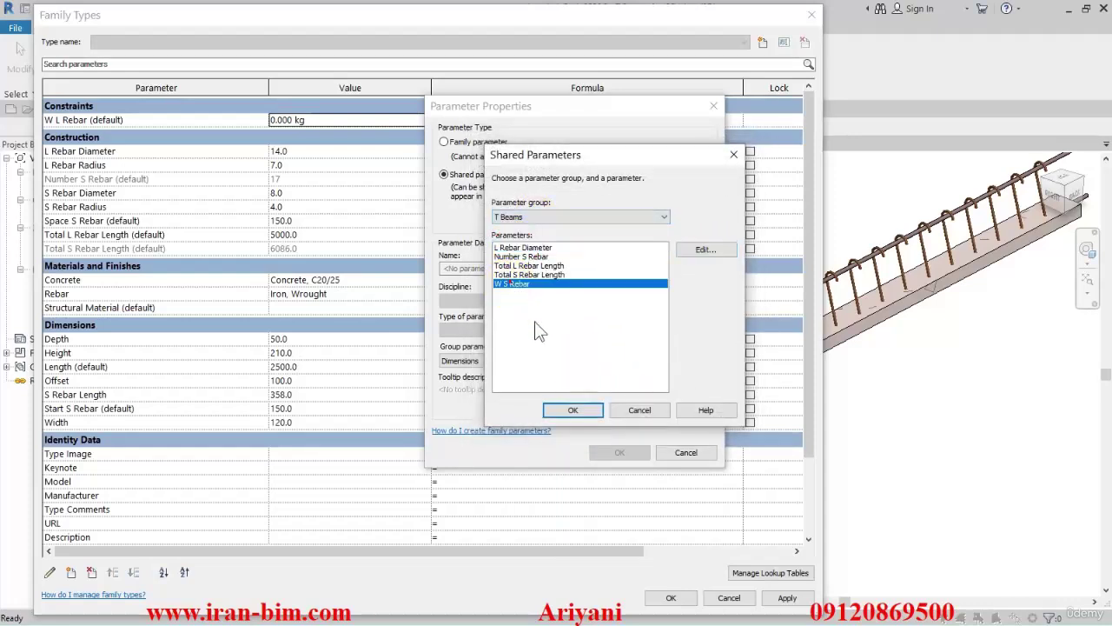
click(574, 410)
click(497, 360)
click(497, 360)
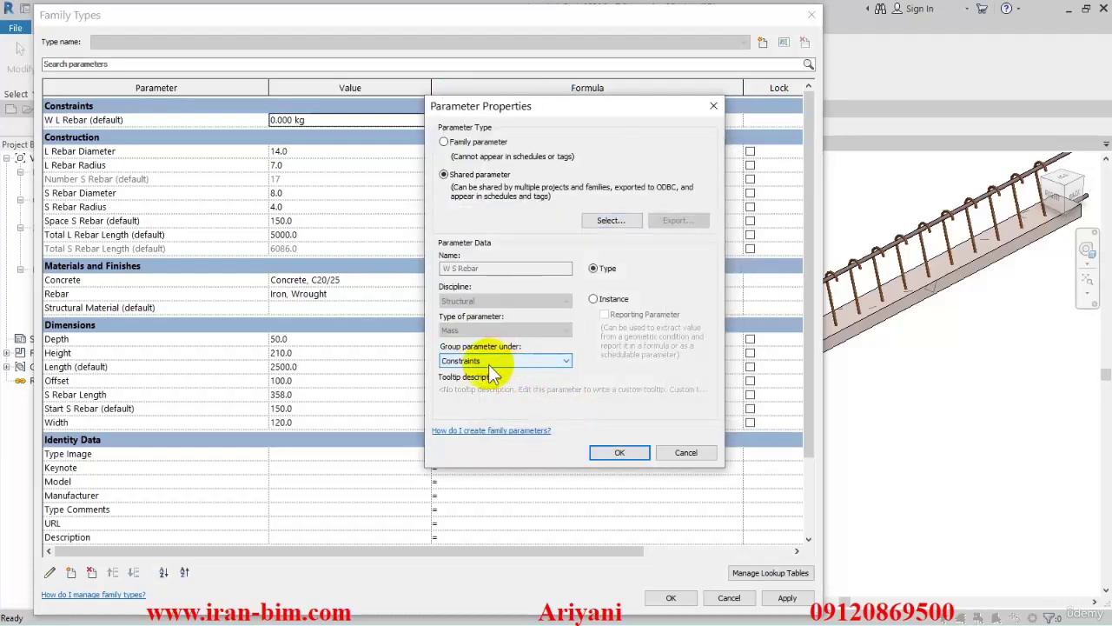
click(593, 299)
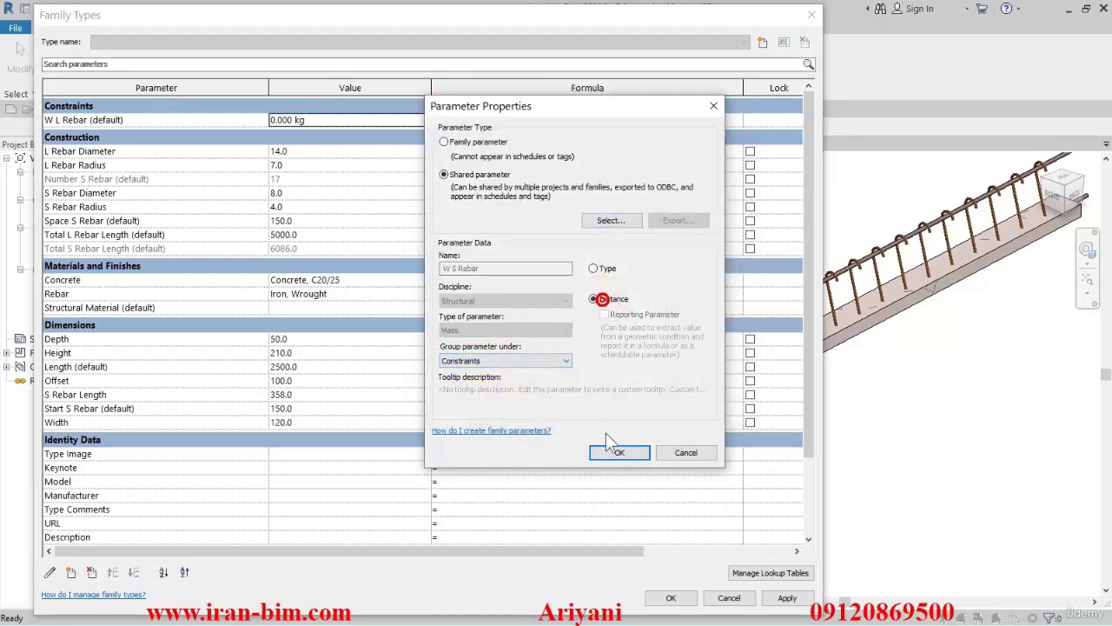
click(619, 453)
Step: Delete the W L Rebar family parameter
click(74, 120)
drag(88, 120, 68, 121)
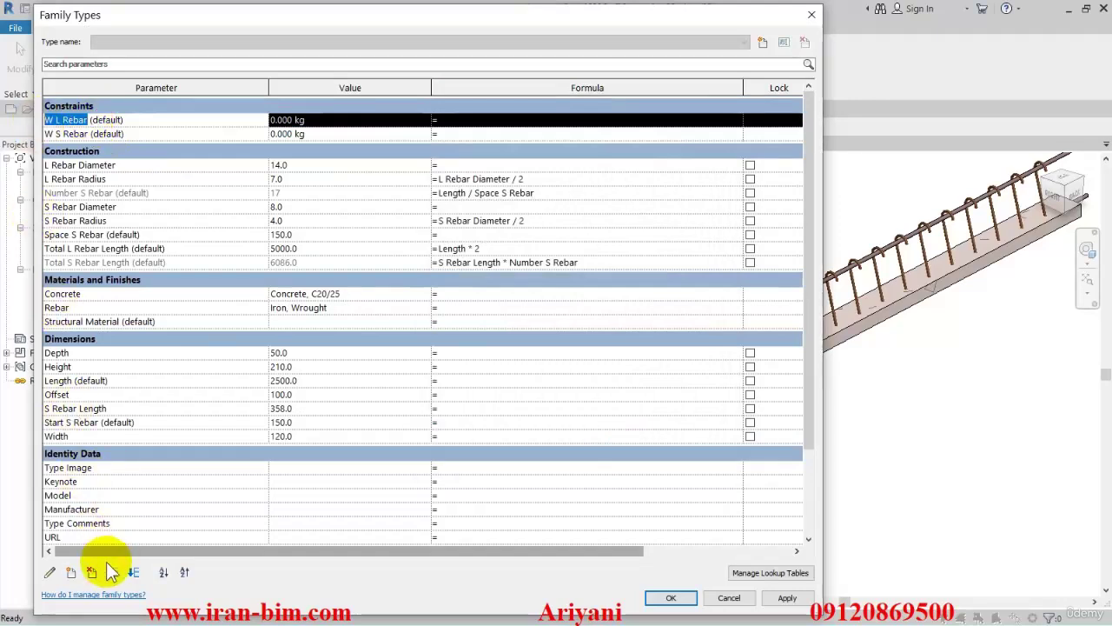
click(91, 572)
click(591, 319)
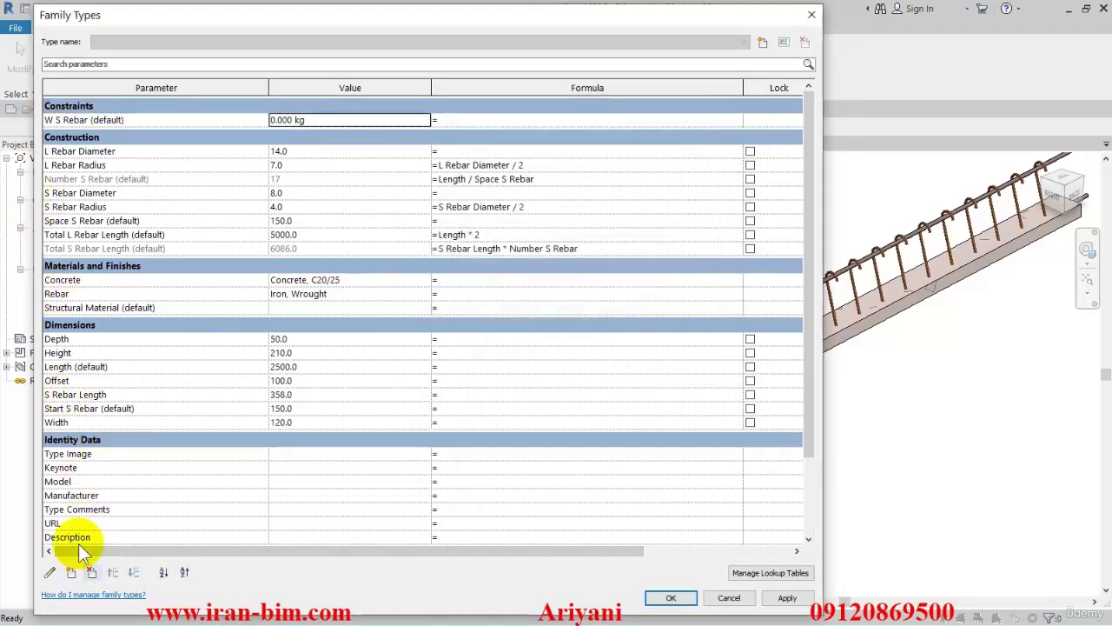
Step: Start another shared parameter and open the T Beams group of the shared parameter file for editing
click(71, 572)
click(444, 173)
click(611, 221)
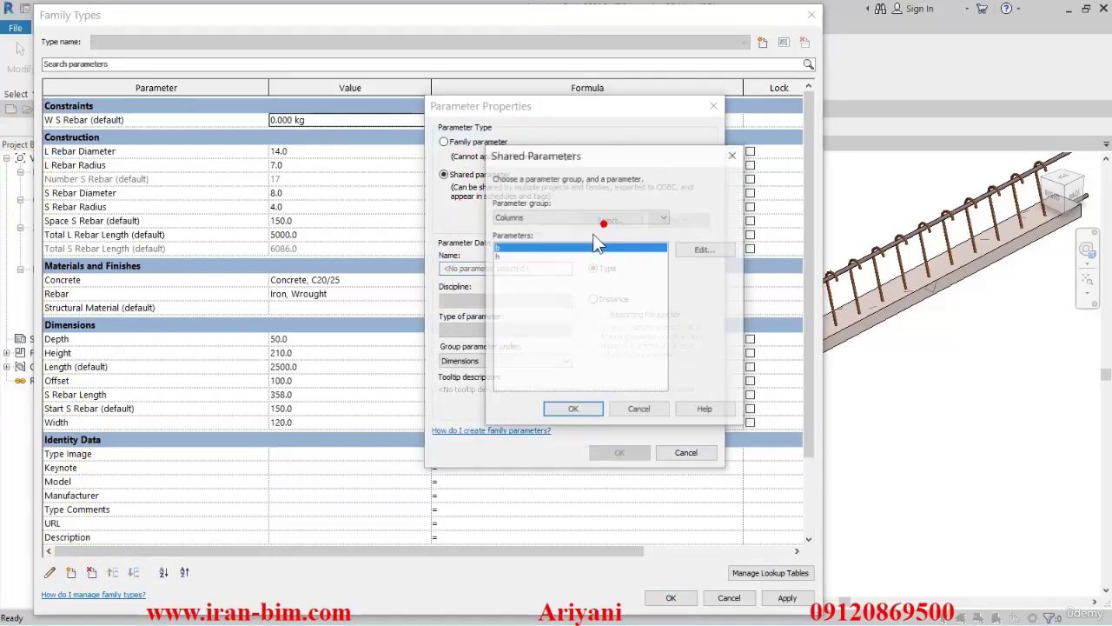
click(704, 250)
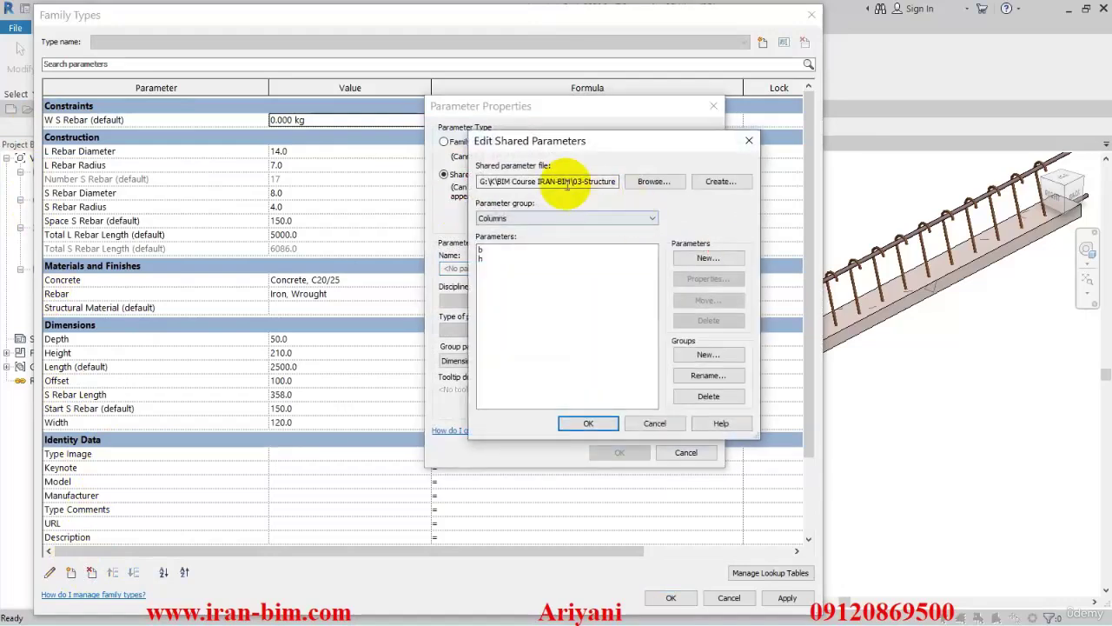
click(582, 219)
click(498, 248)
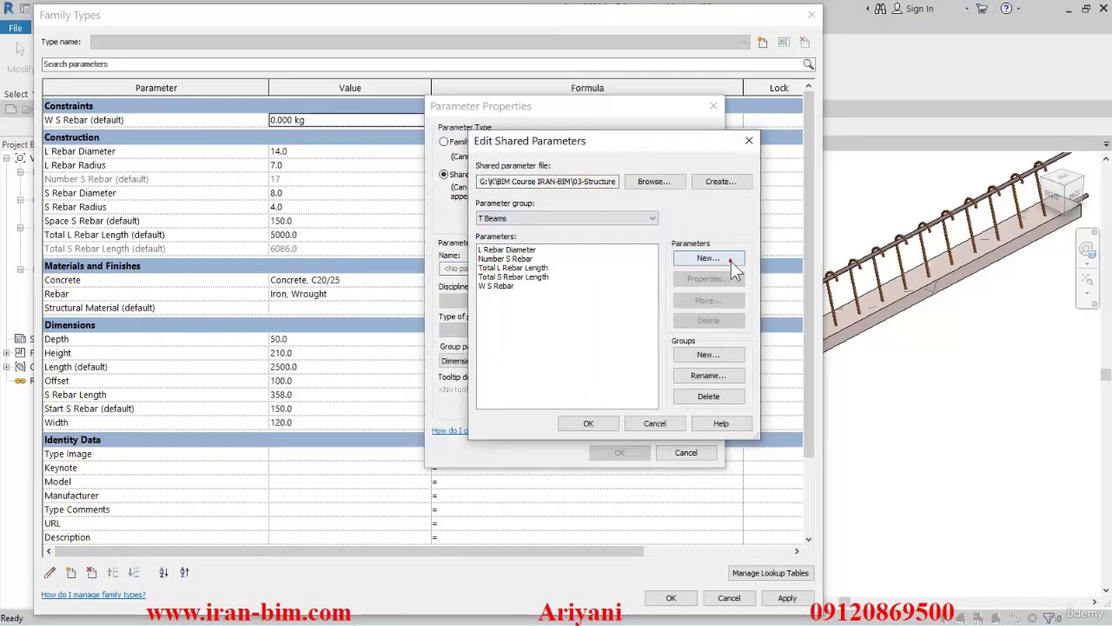
Step: Create a shared parameter named W L Rebar in the T Beams group with discipline Structural and type Mass
click(708, 258)
text(W L Rebar)
click(565, 261)
click(547, 281)
click(544, 294)
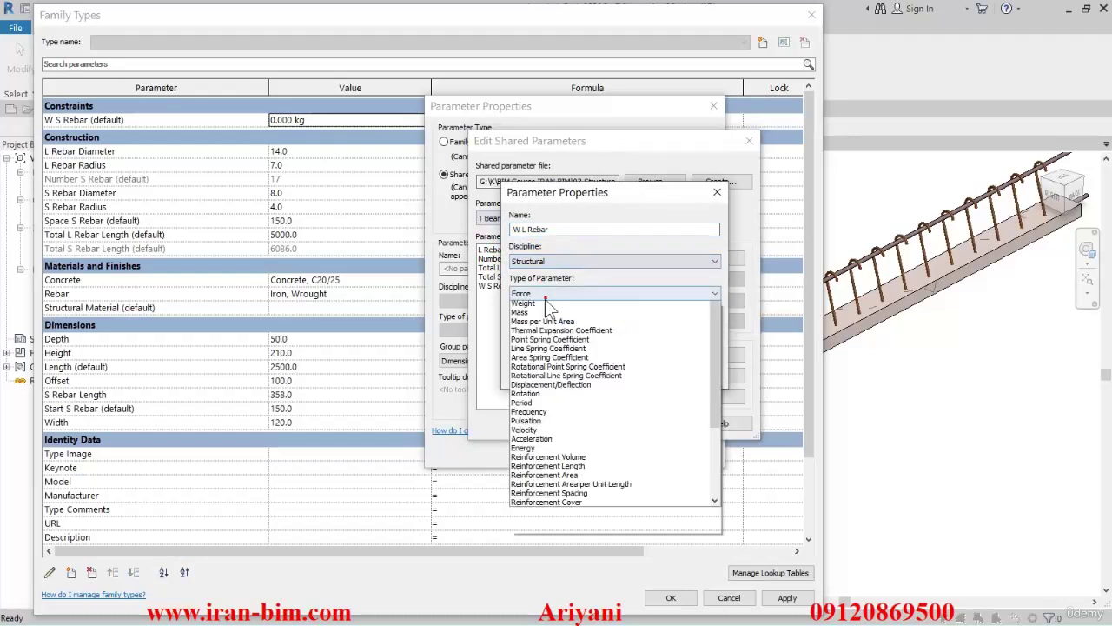
click(541, 360)
click(618, 372)
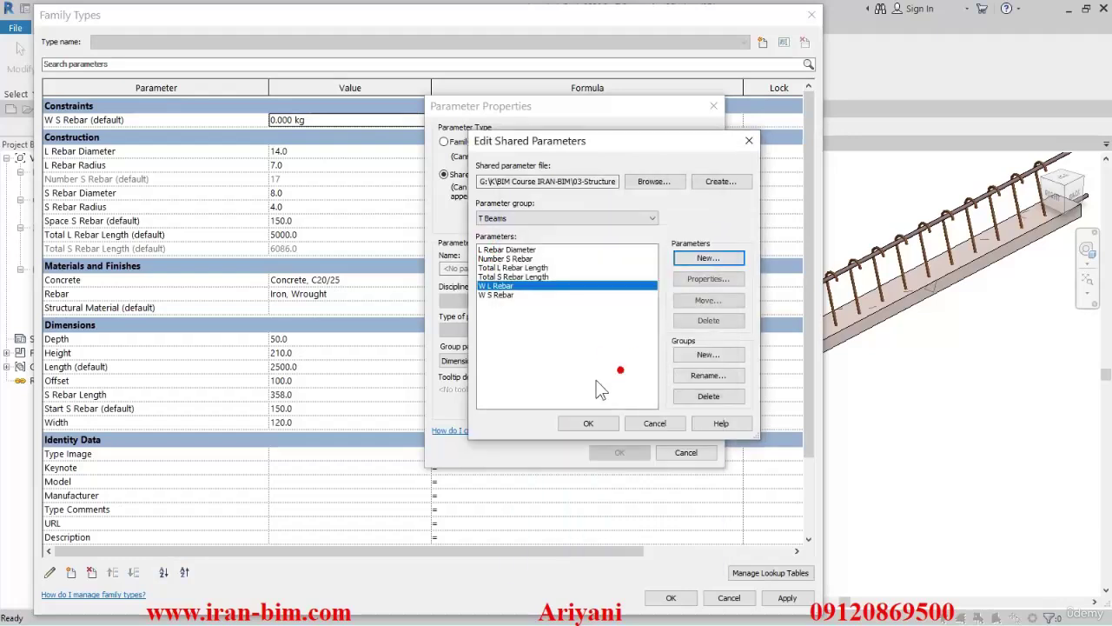
Step: Add the shared parameter W L Rebar from the T Beams group as an instance parameter grouped under Constraints
click(589, 423)
click(527, 217)
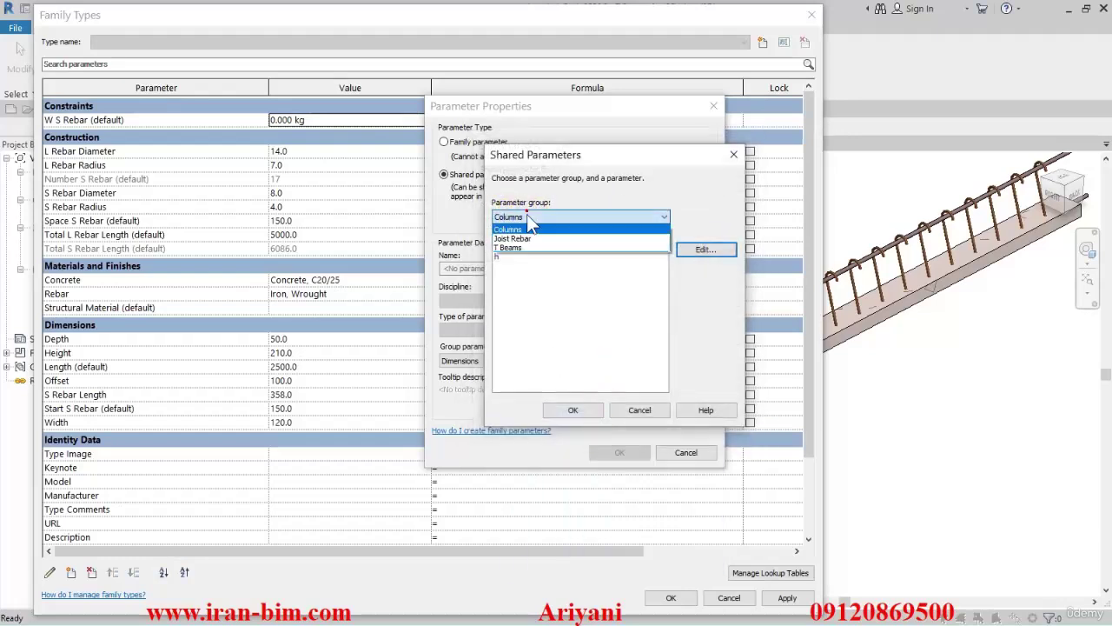
click(517, 247)
click(513, 280)
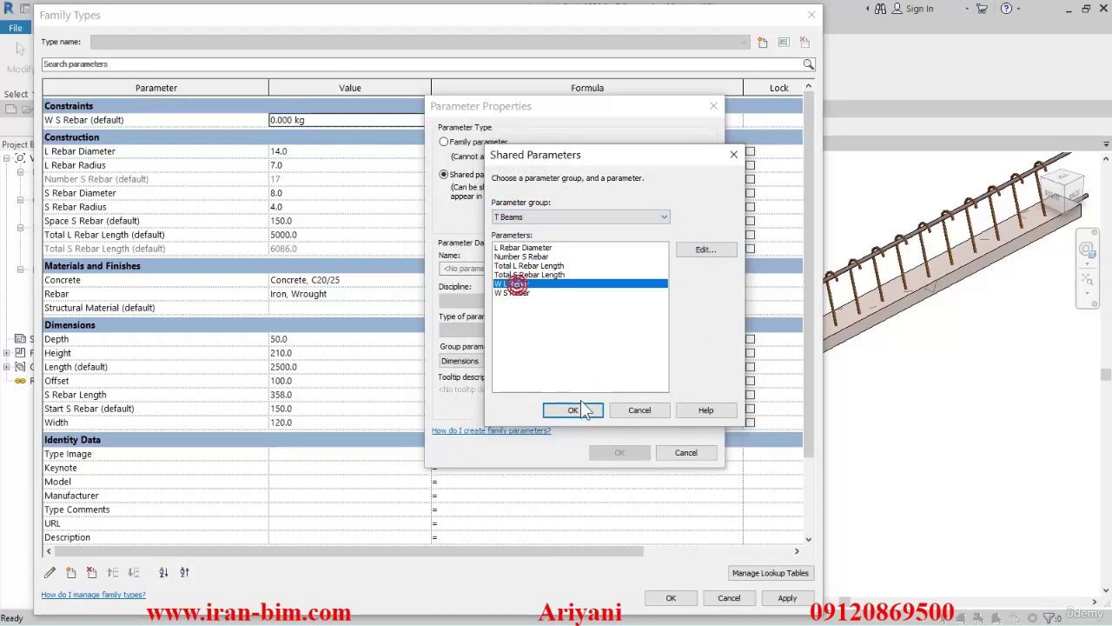
click(574, 409)
click(496, 361)
click(496, 358)
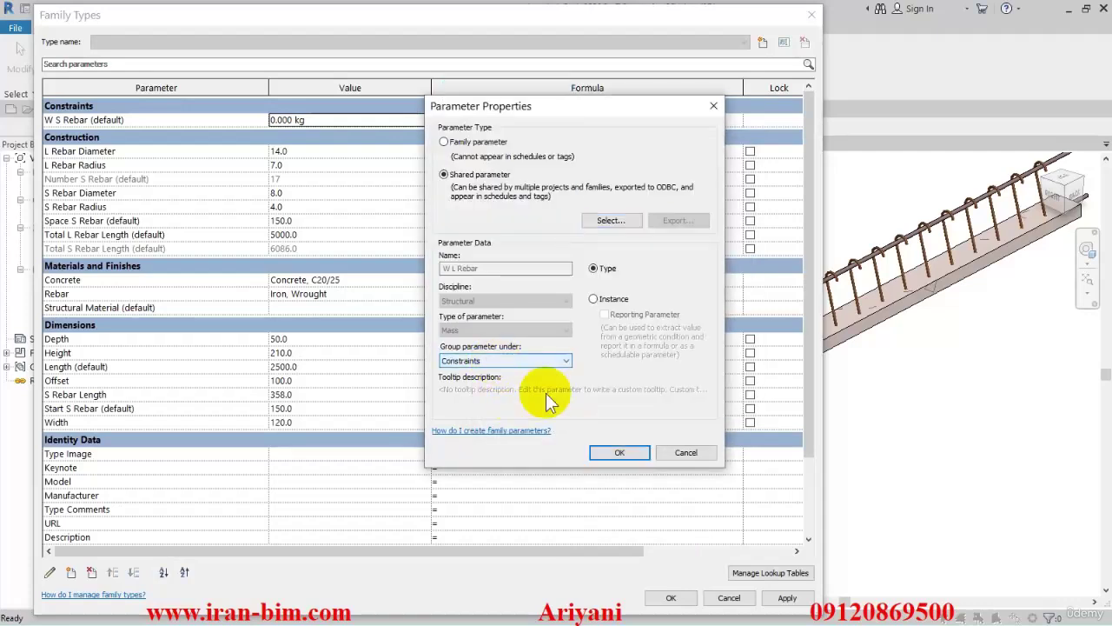
click(594, 299)
click(619, 452)
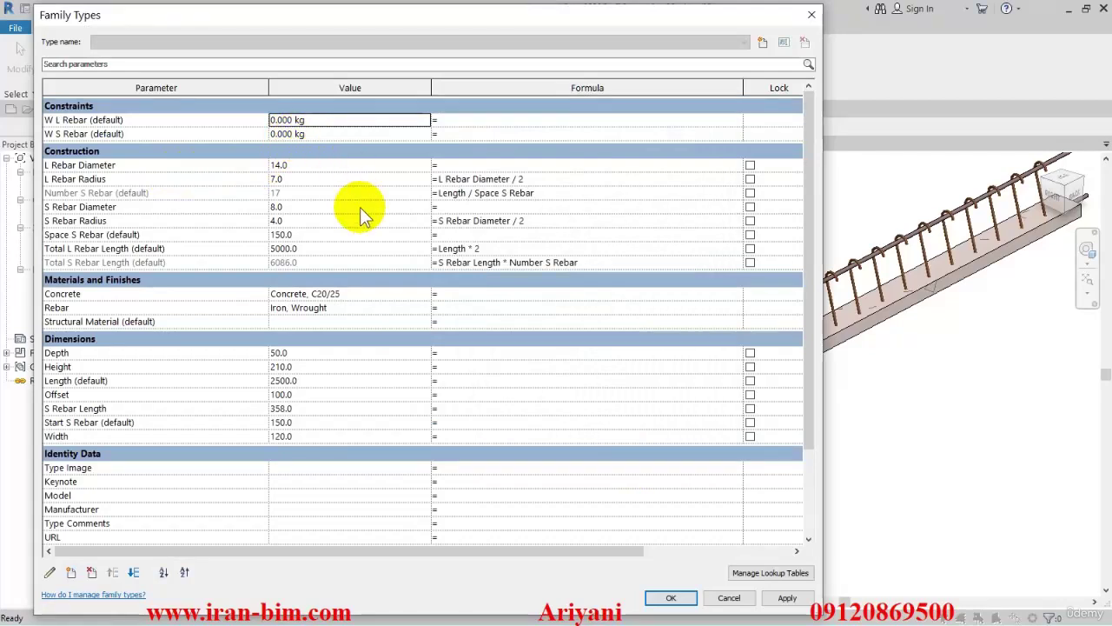
click(120, 207)
click(95, 180)
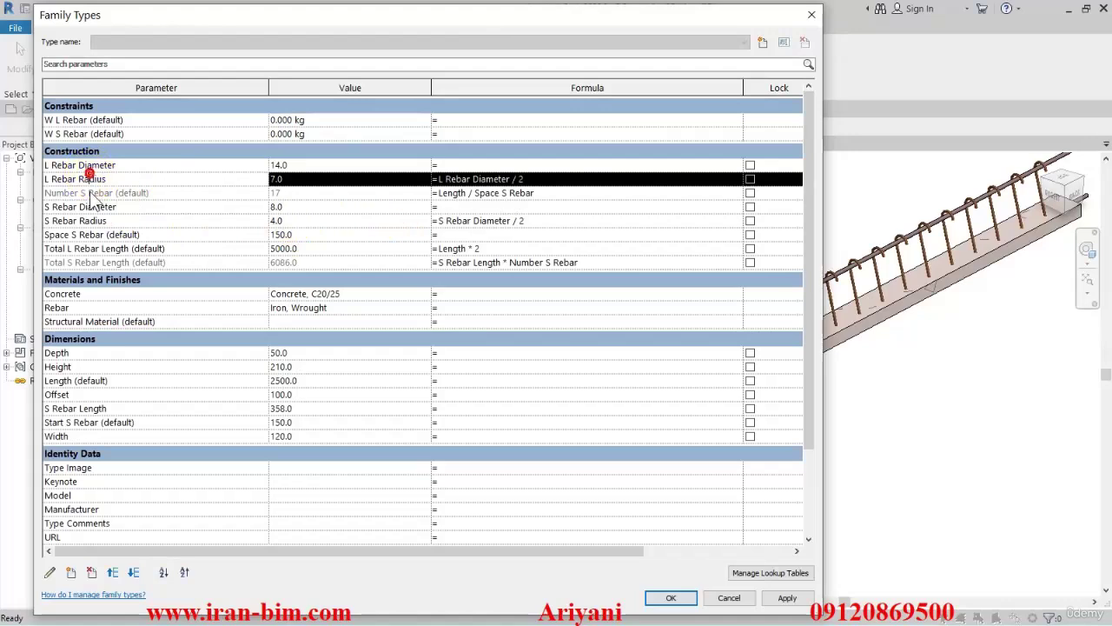
Step: Set the W L Rebar formula to (L Rebar Radius * Total L Rebar Length * 3.14 * 7850)
drag(112, 178, 46, 178)
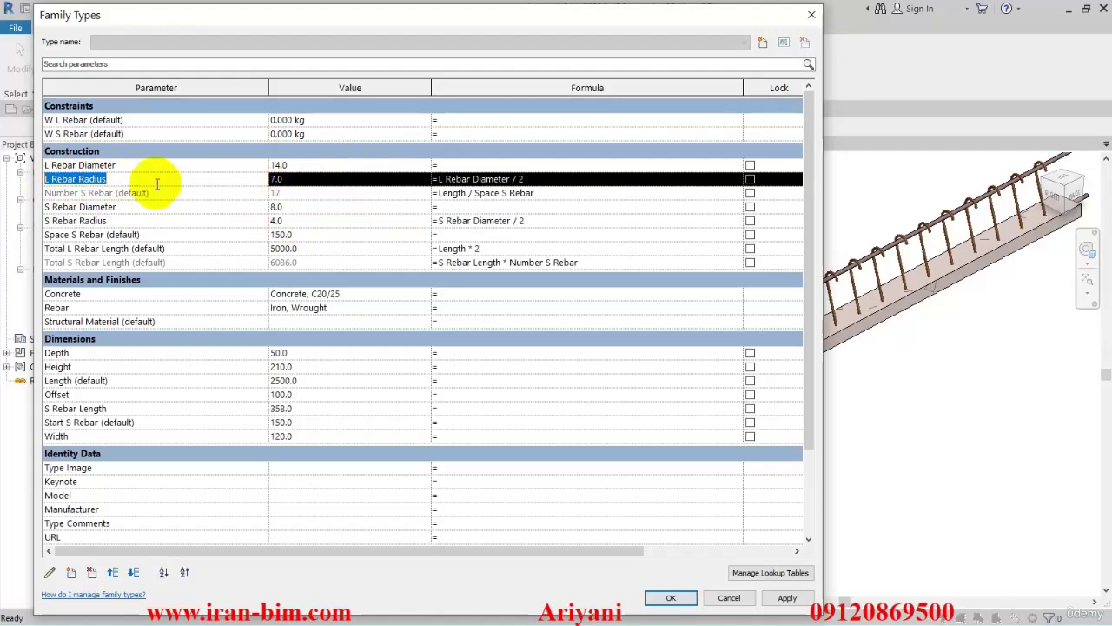
click(85, 120)
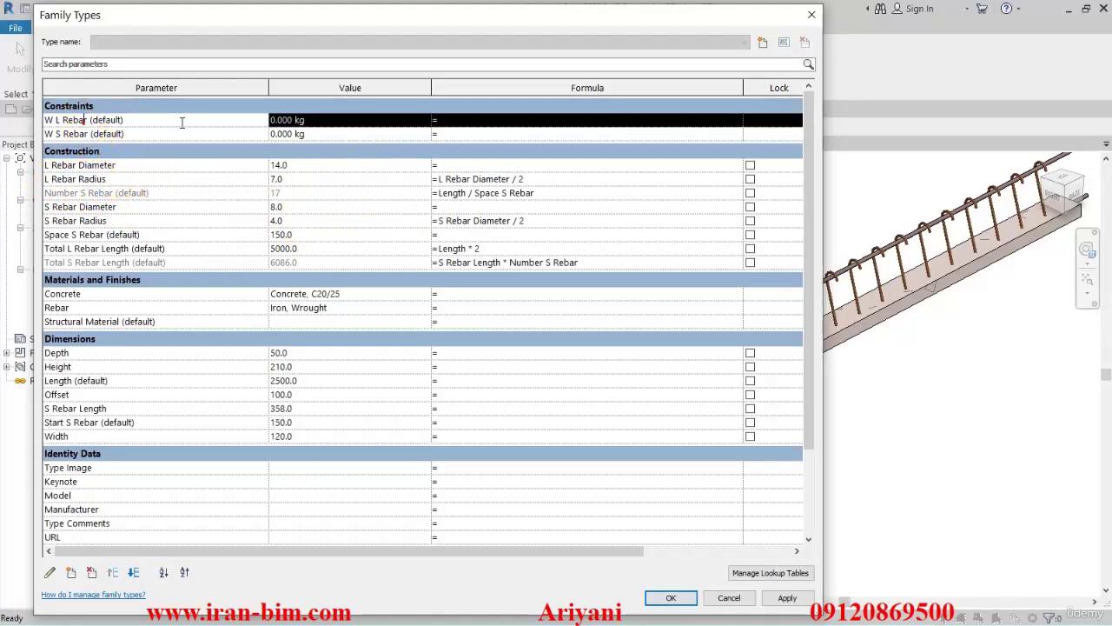
click(459, 119)
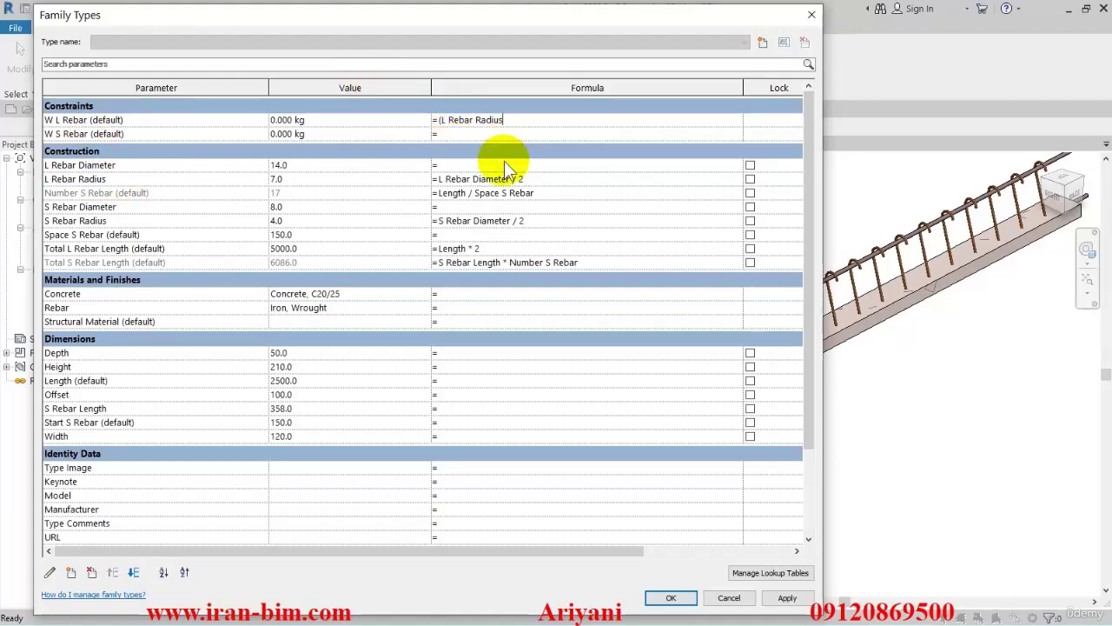
text(*)
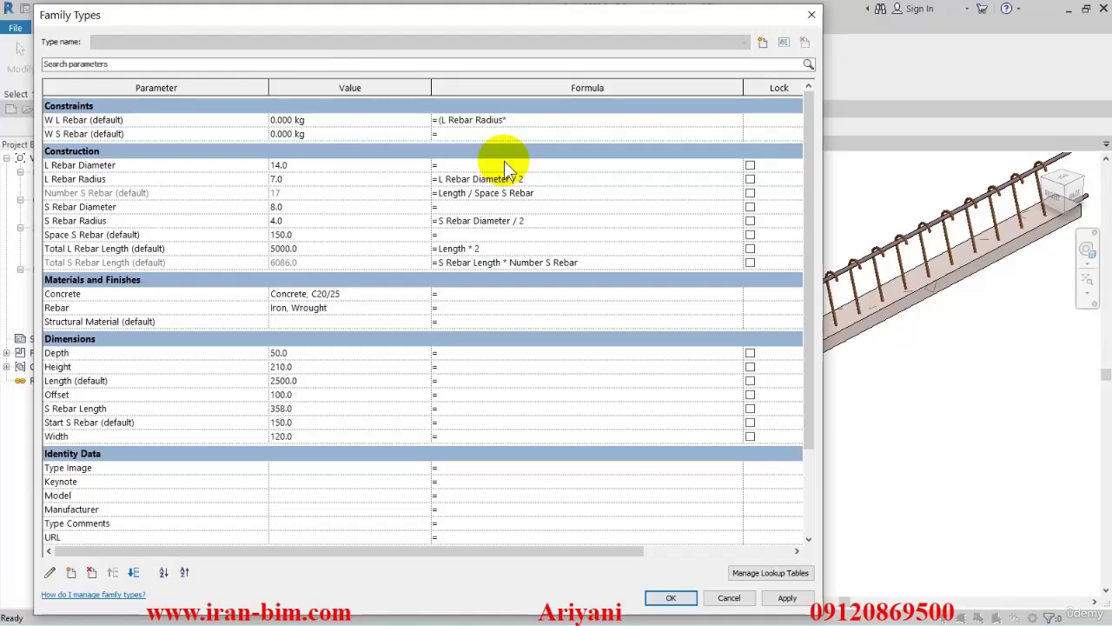
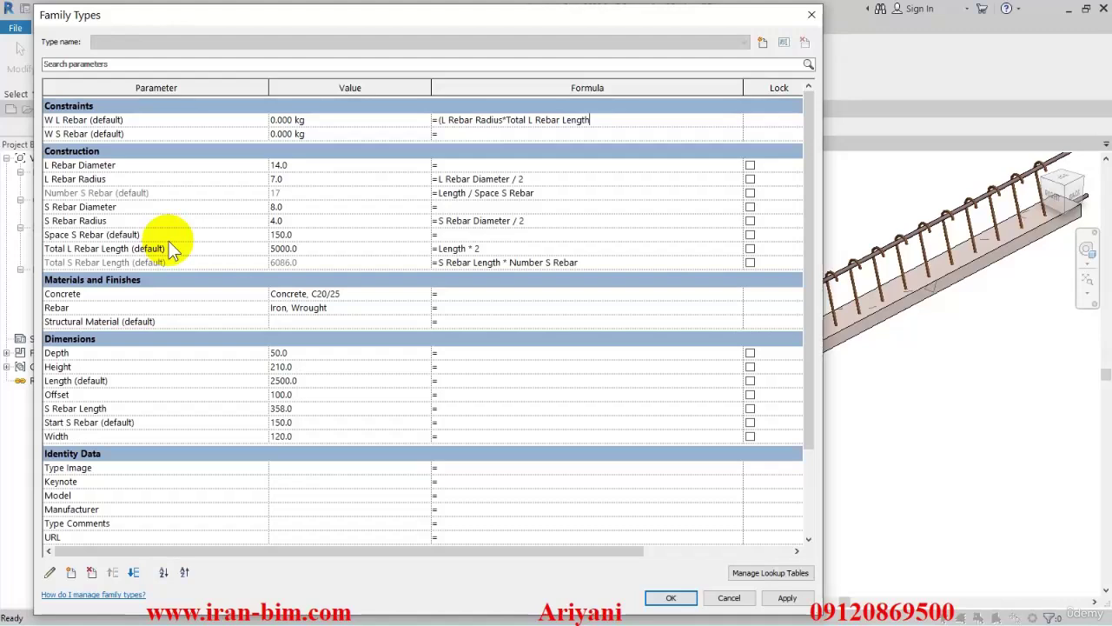
key(Return)
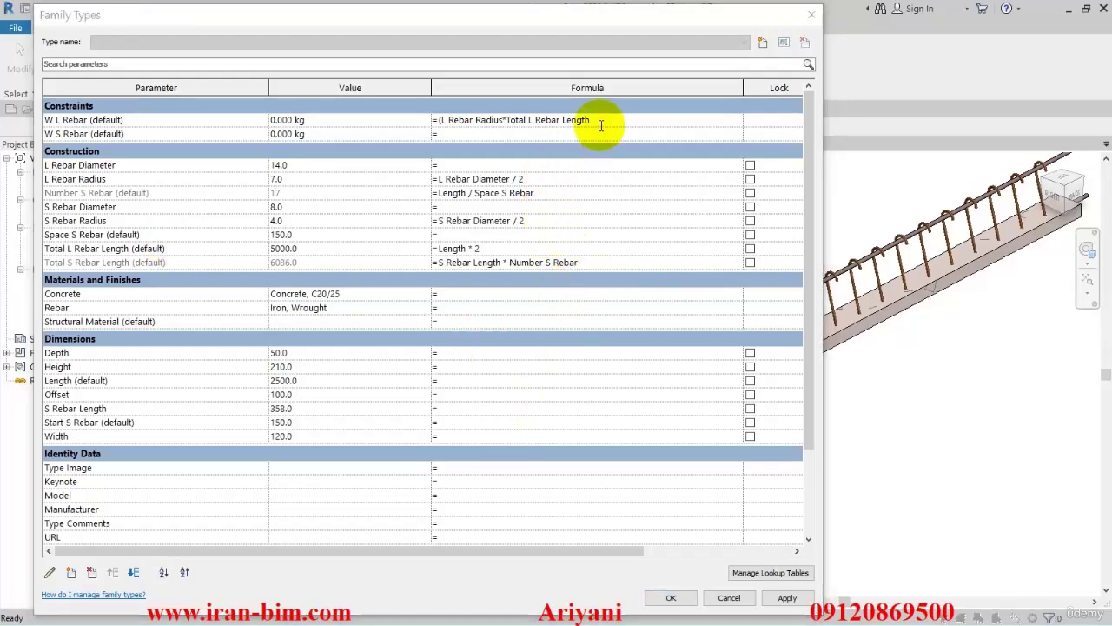
key(Return)
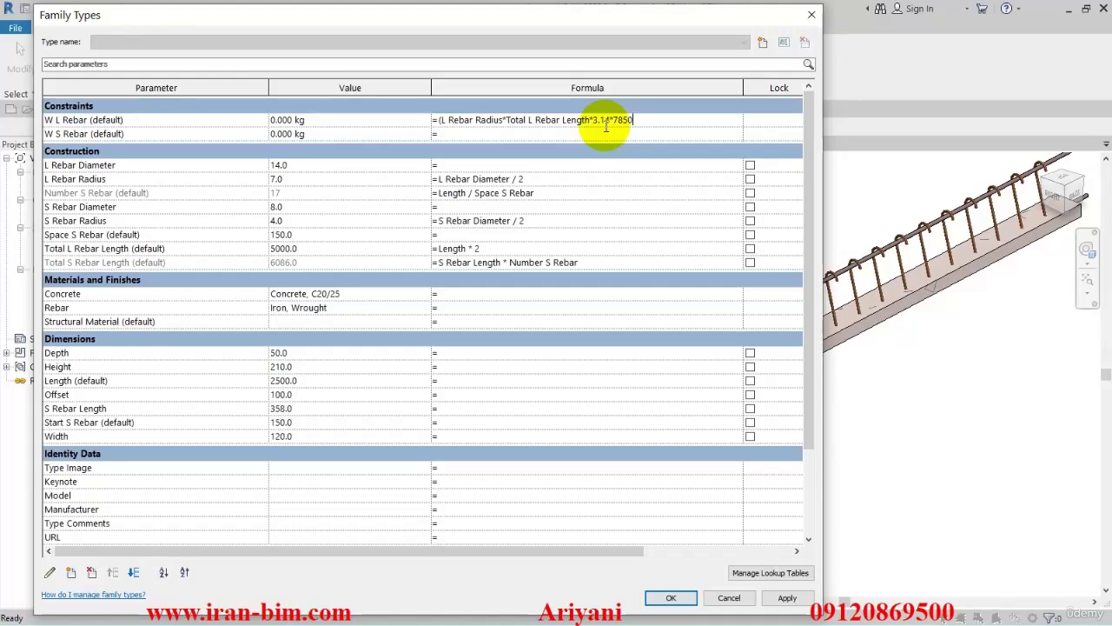
click(487, 207)
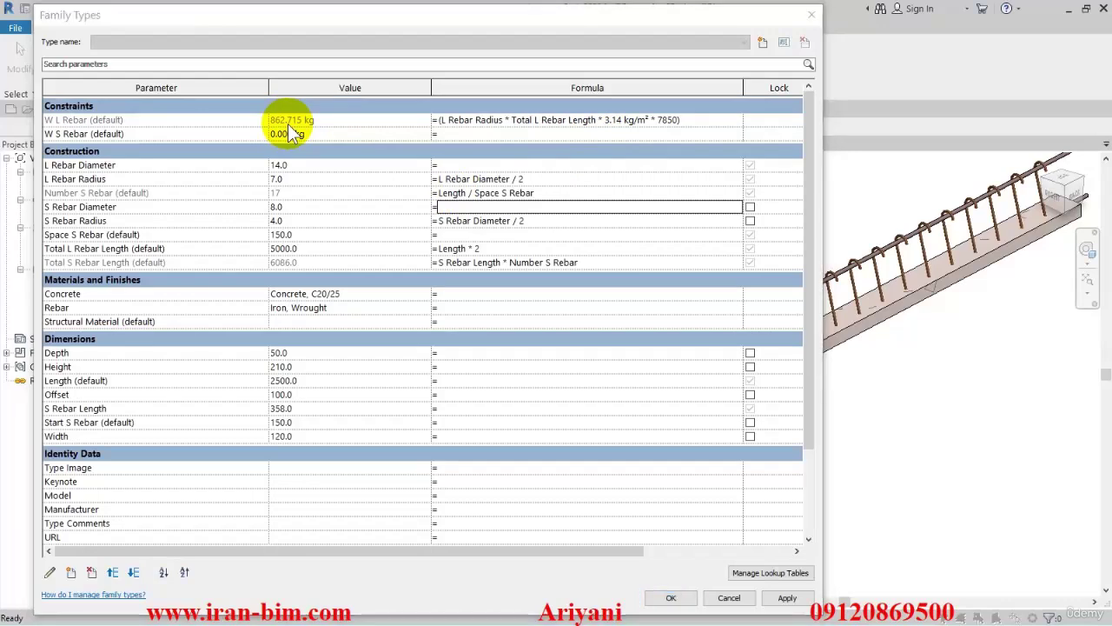
Step: Try dividing the W L Rebar formula by 1000
click(709, 125)
click(709, 125)
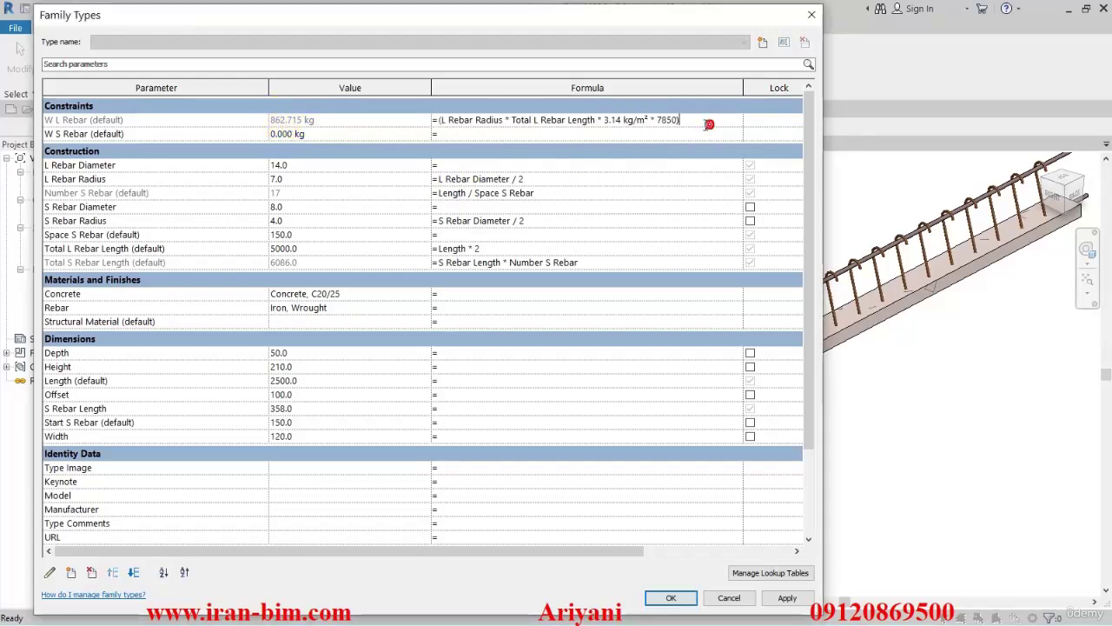
text(/1000)
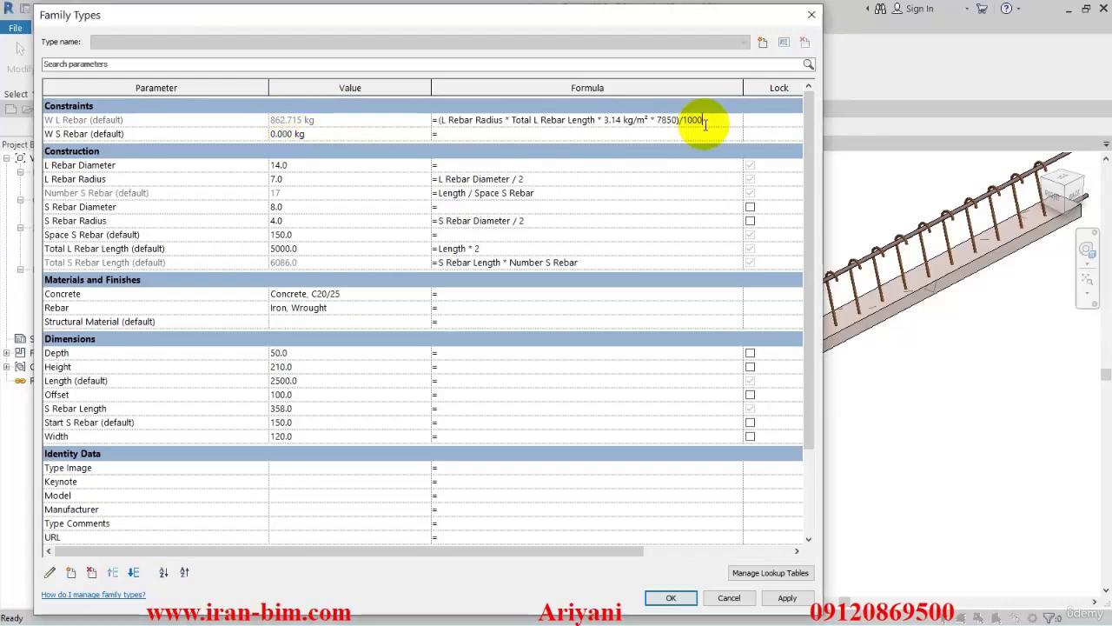
click(588, 207)
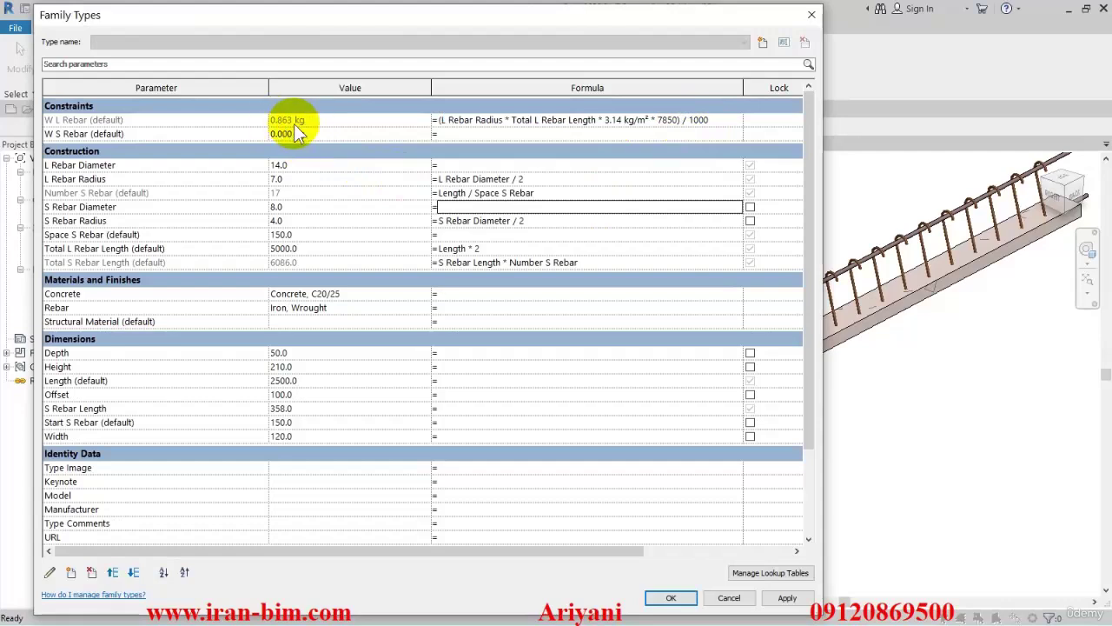
key(Down)
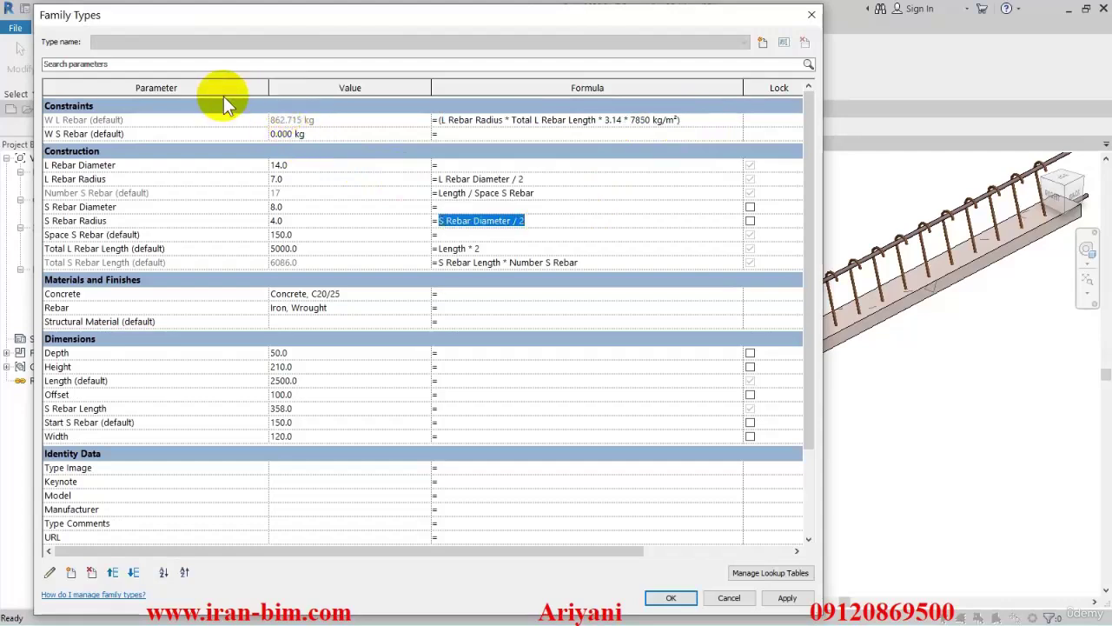
Step: Divide the bracketed W L Rebar formula by 100
click(681, 124)
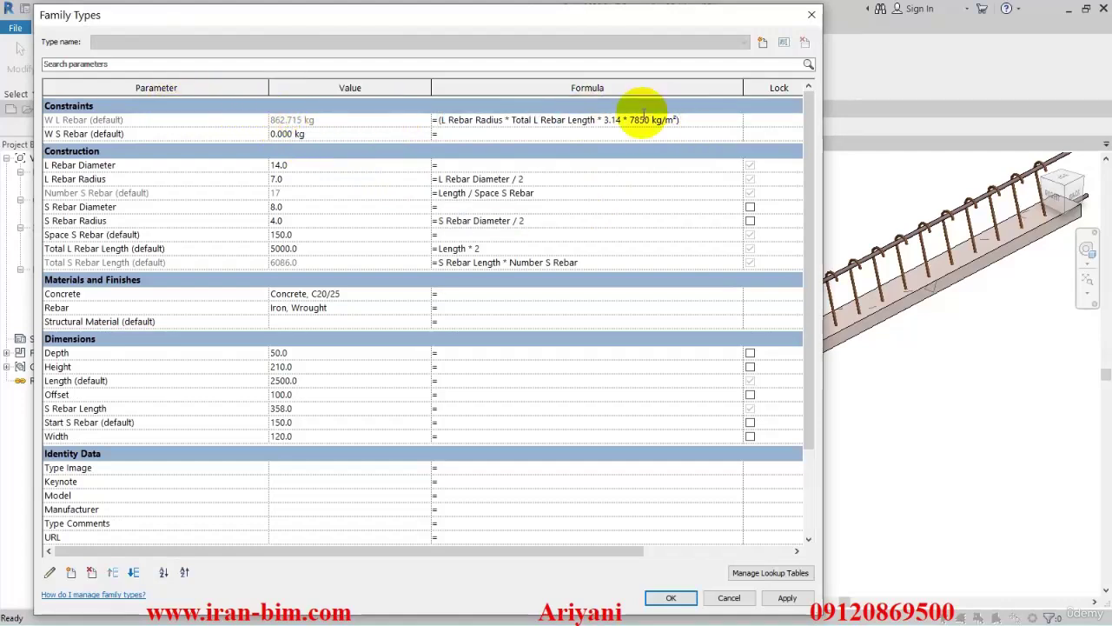
text(/100)
click(596, 180)
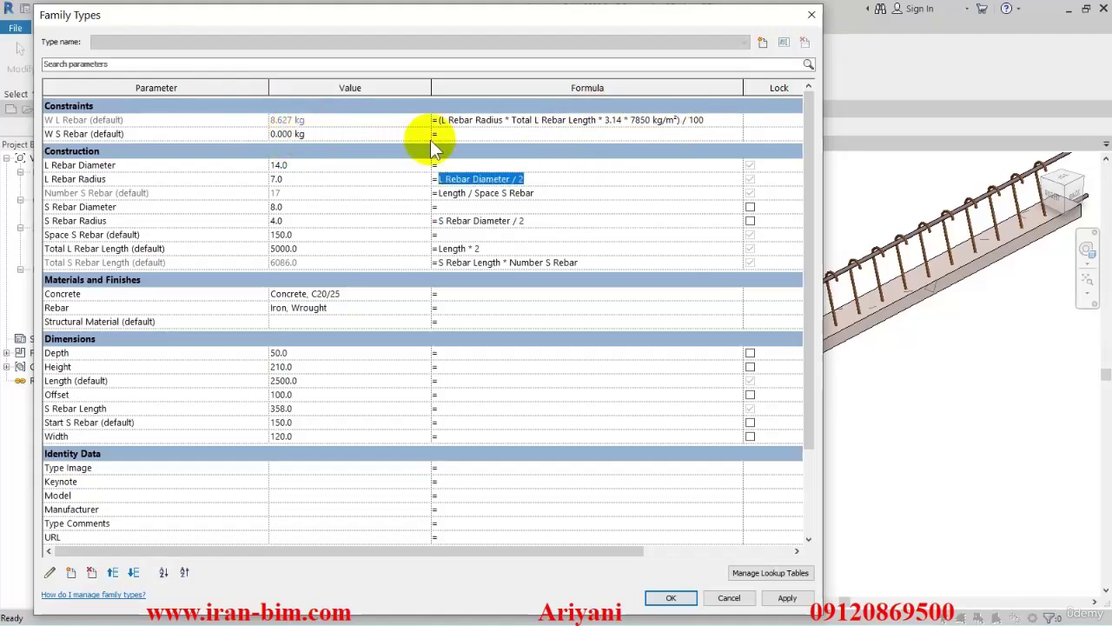
Step: Copy the complete W L Rebar formula into the formula of W S Rebar
click(721, 121)
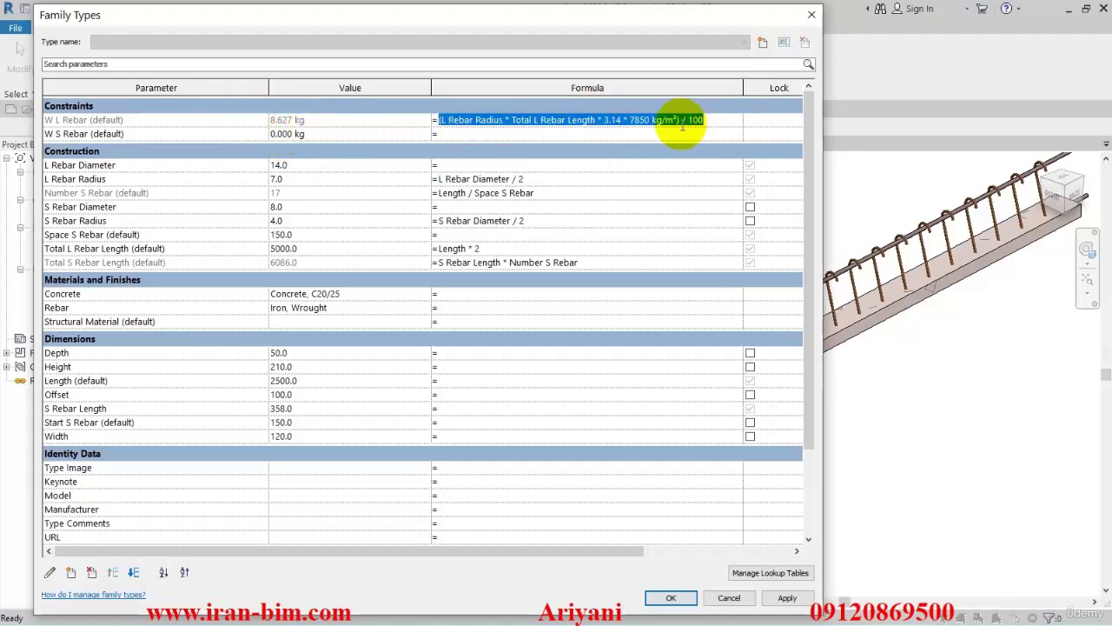
key(ctrl+c)
click(472, 134)
key(ctrl+v)
key(Return)
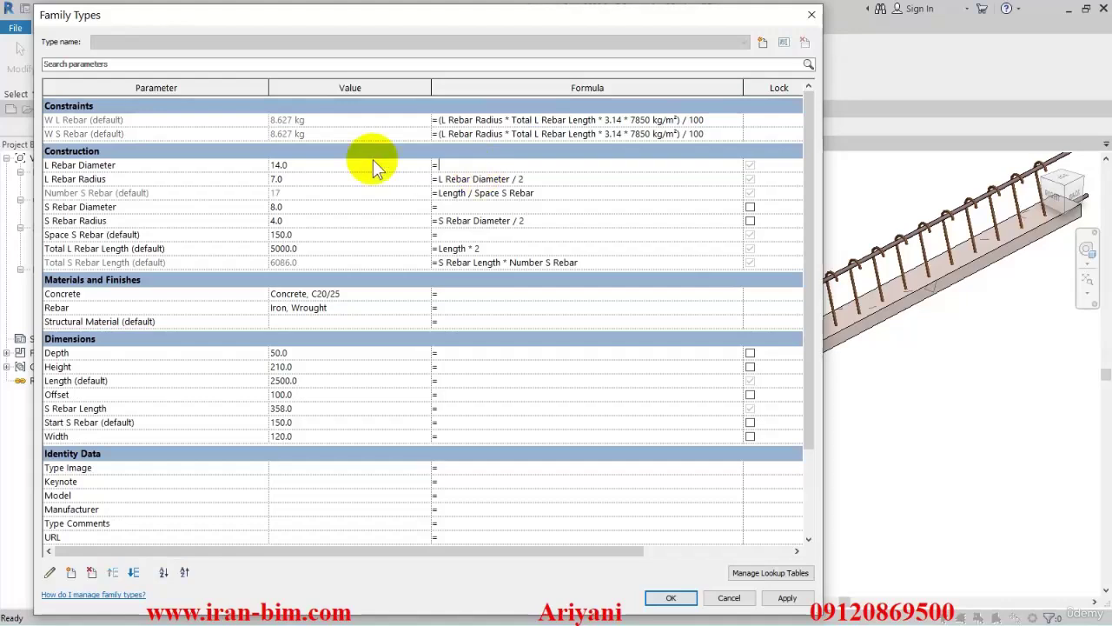
Step: Replace L Rebar Radius with S Rebar Radius in the W S Rebar formula
click(446, 137)
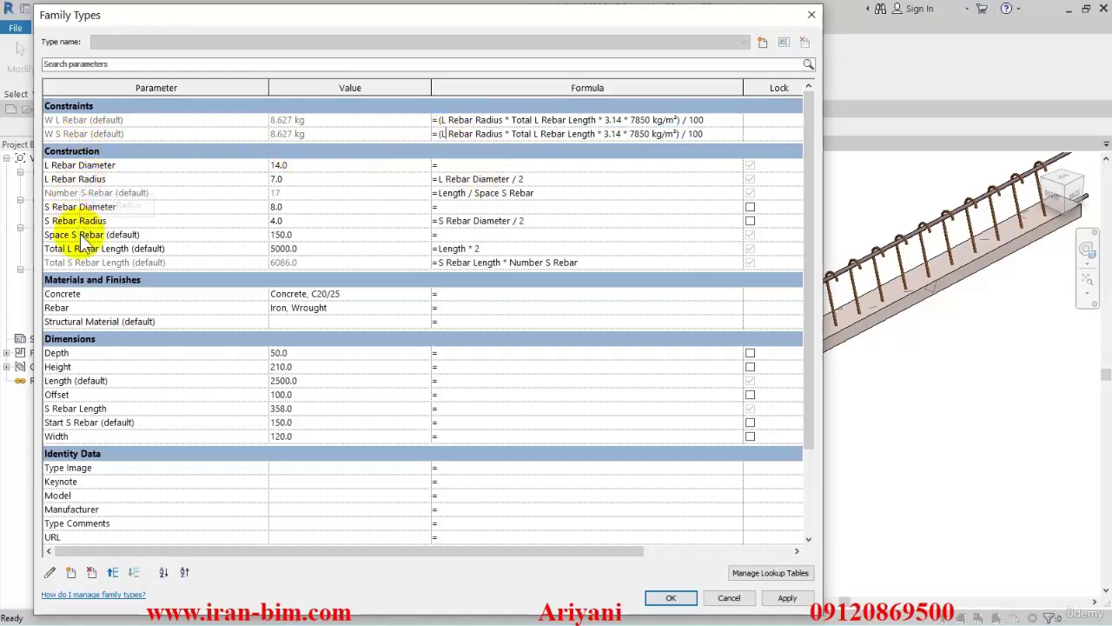
click(78, 179)
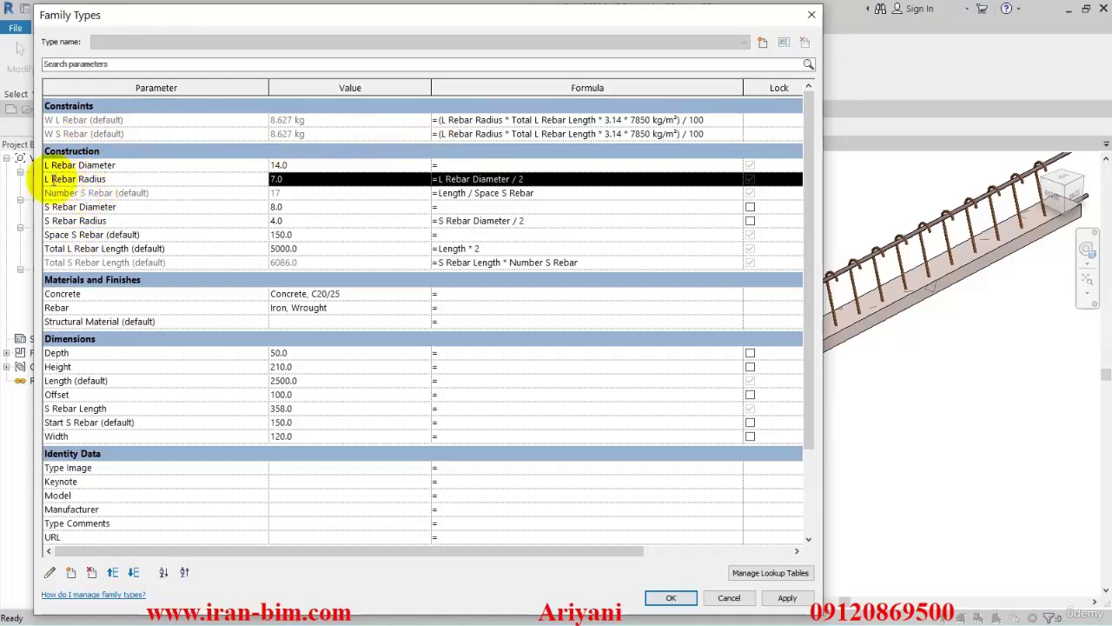
click(87, 220)
click(51, 221)
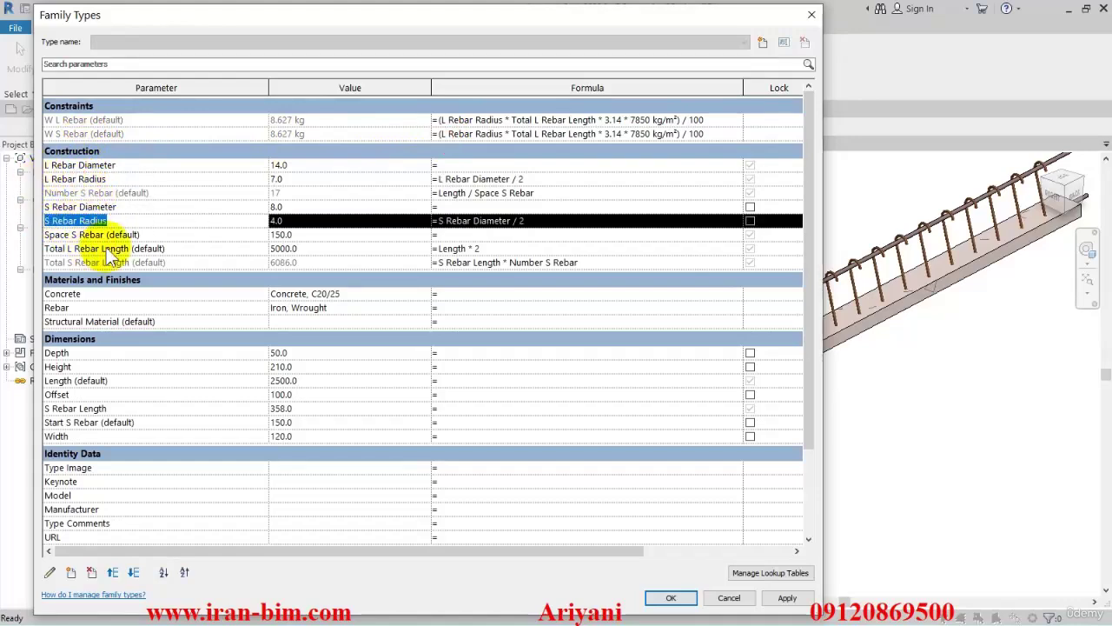
click(485, 135)
drag(502, 135, 442, 135)
key(ctrl+v)
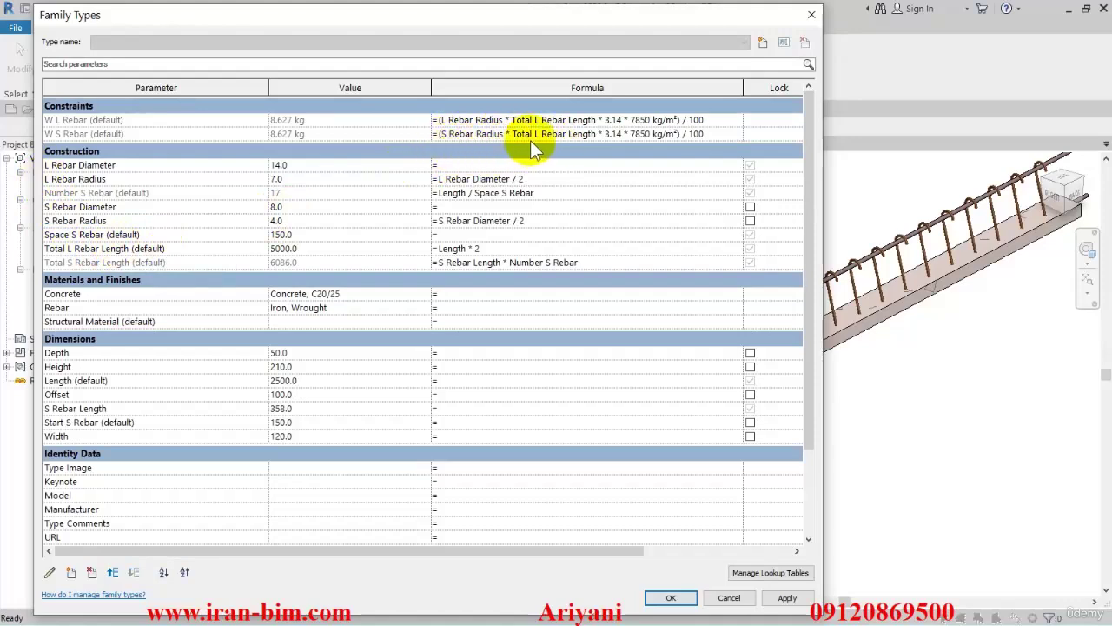
click(174, 221)
Step: Replace Total L Rebar Length with Total S Rebar Length in the W S Rebar formula
click(86, 263)
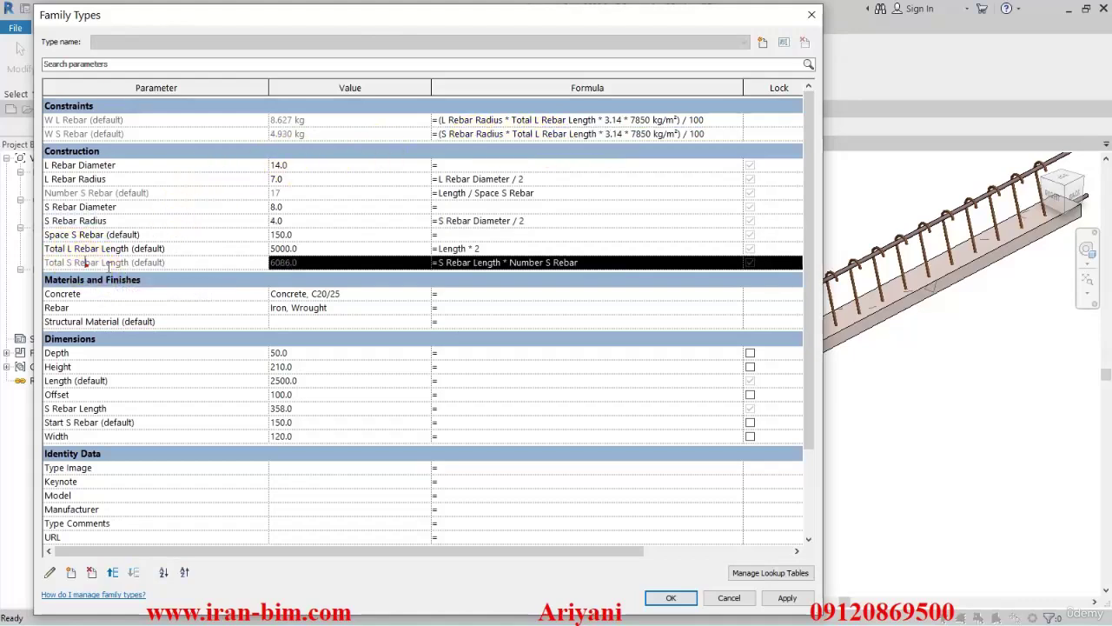
drag(130, 262, 30, 265)
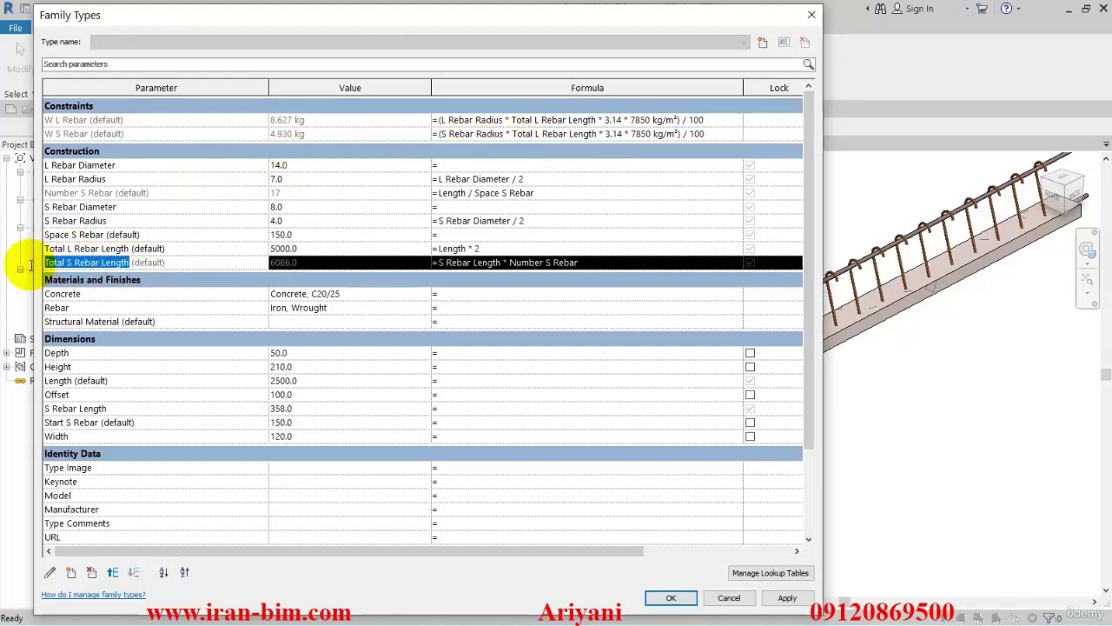
click(513, 134)
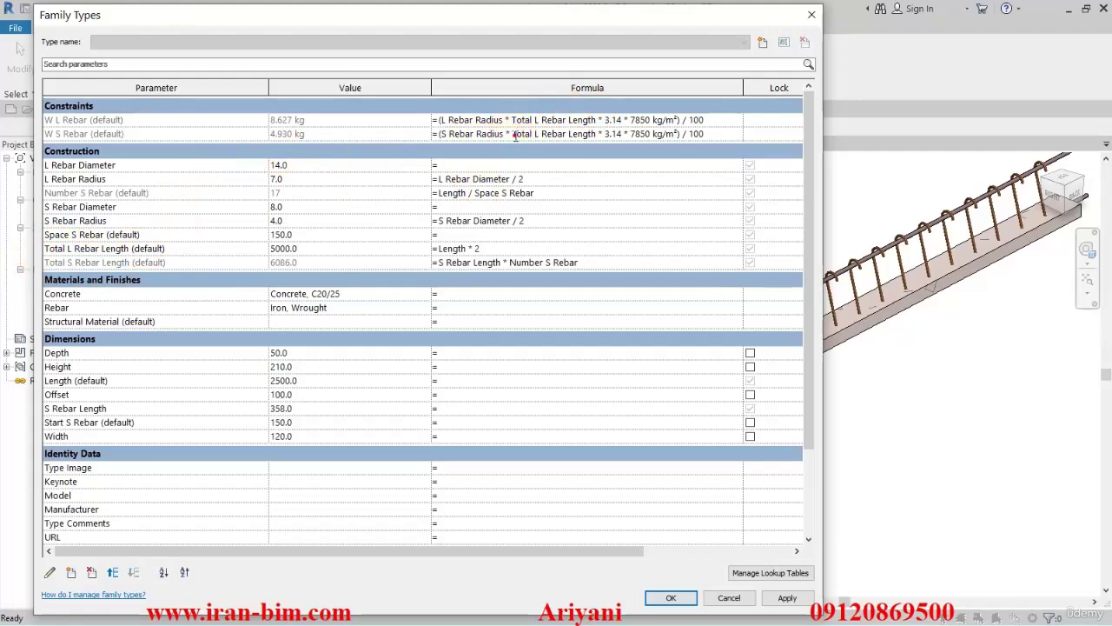
drag(597, 134, 519, 135)
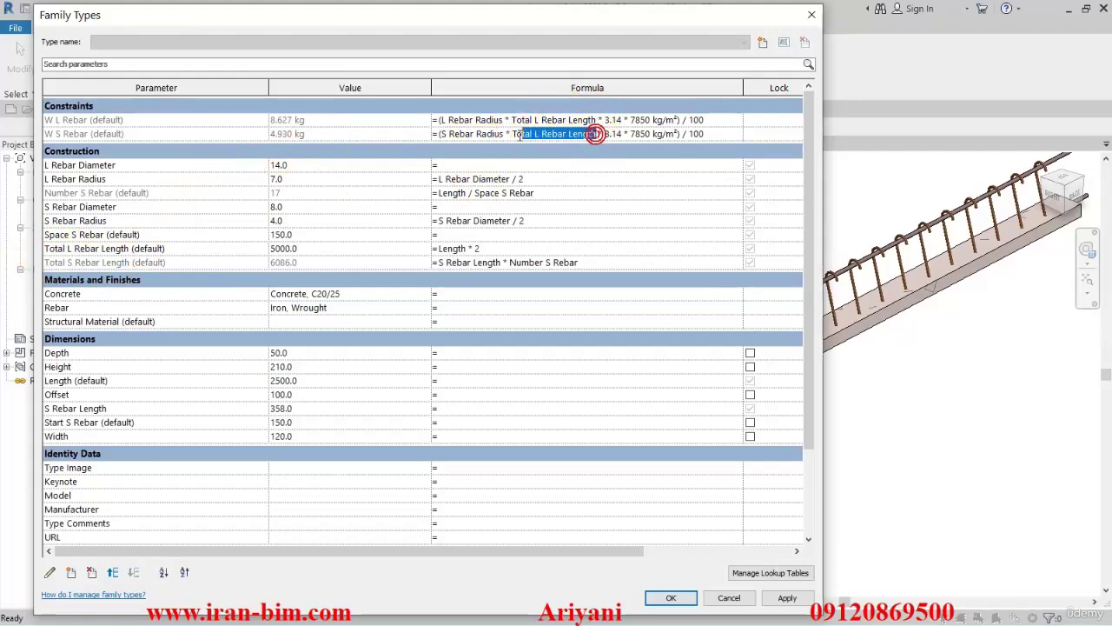
text(tal S Rebar Length)
key(Return)
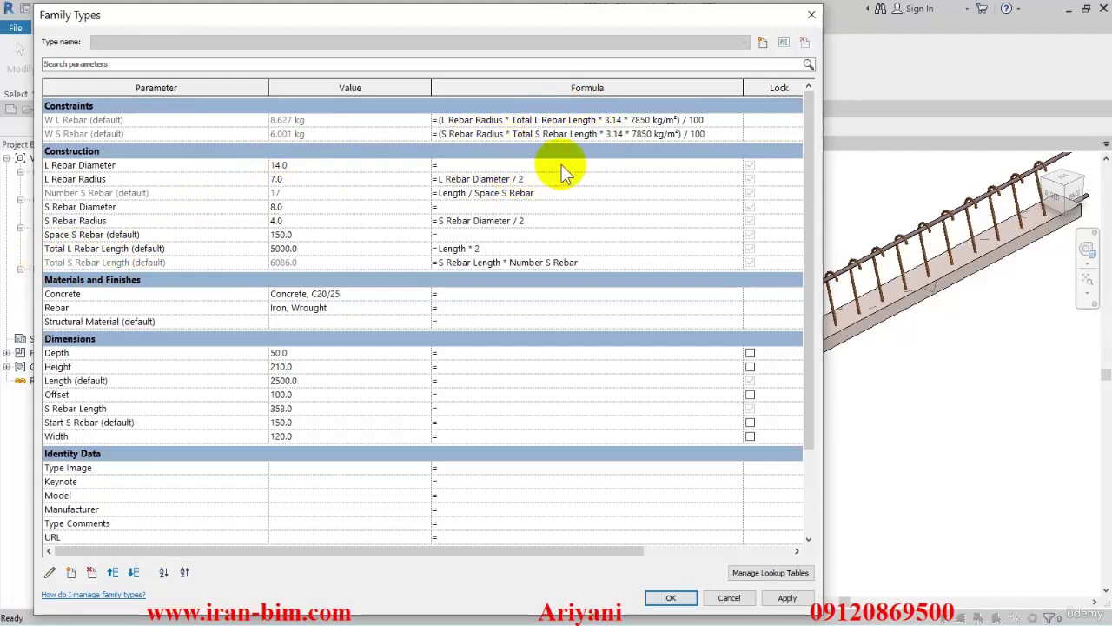